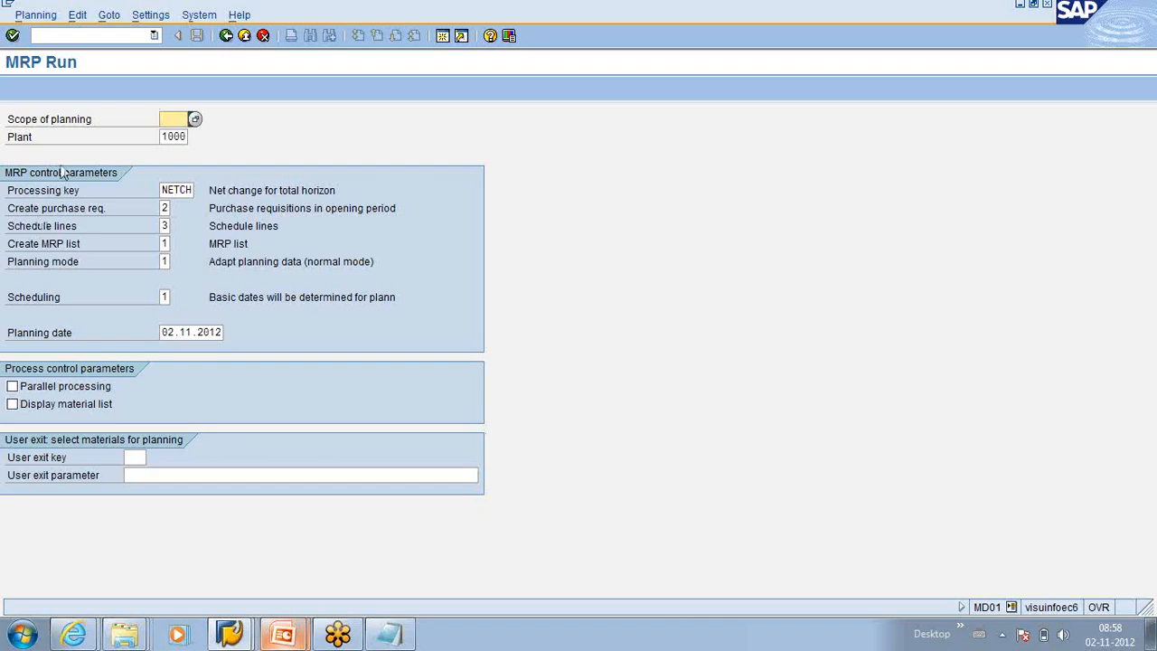
Open the total planning variants with transaction MDBT, followed by single-item, multi-level planning with transaction MD02
left_click(87, 36)
type("/N MDBT")
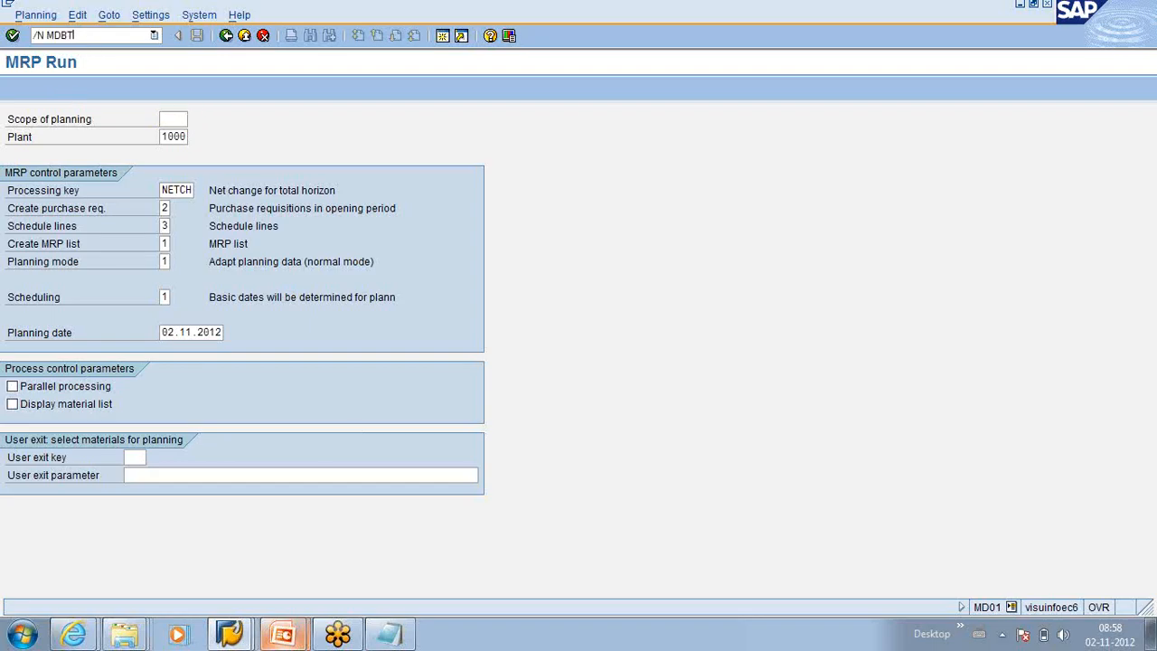
key("Return")
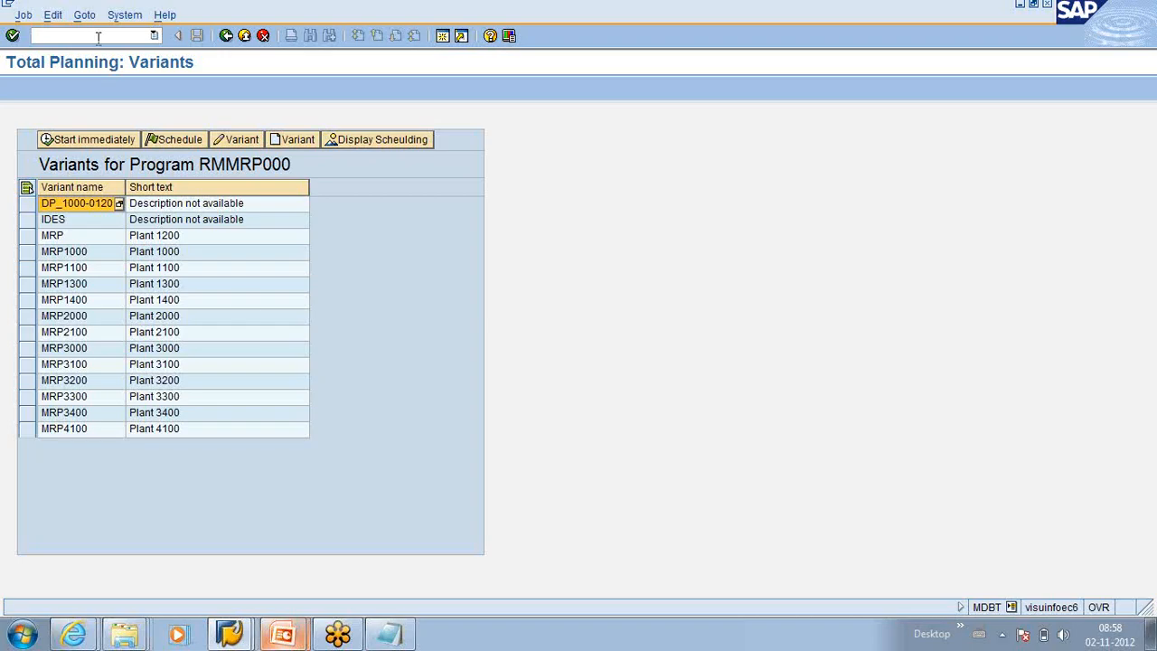
type("/N MD02")
key("Return")
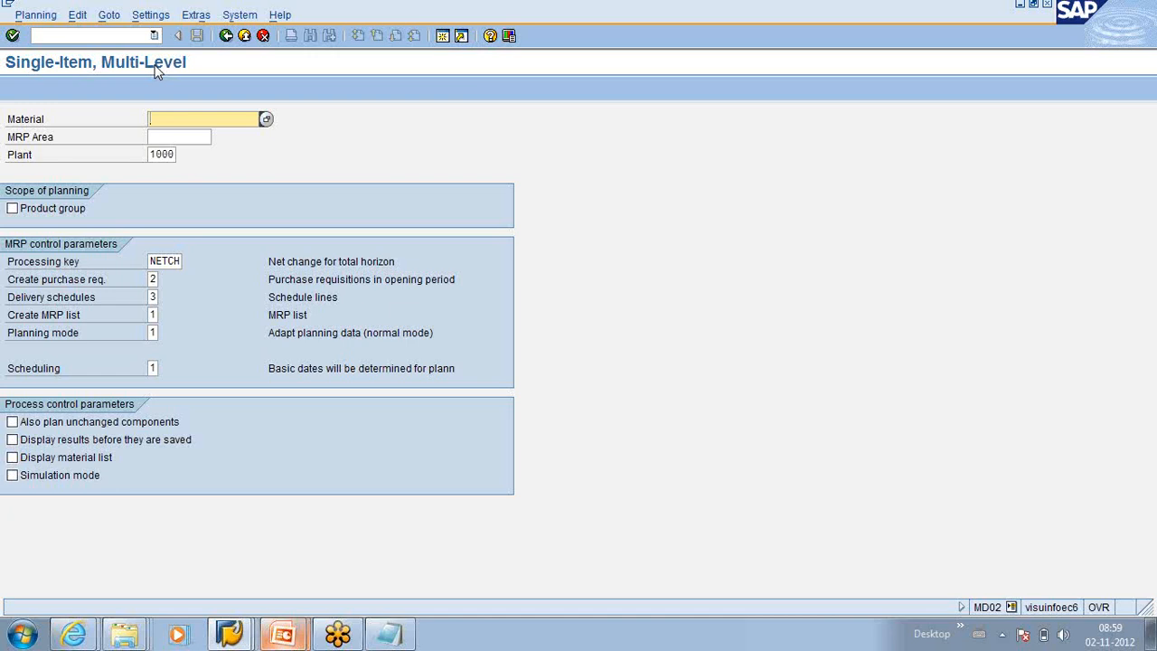
Open single-item, single-level planning with transaction MD03 and show the transaction code in the status bar
left_click(80, 34)
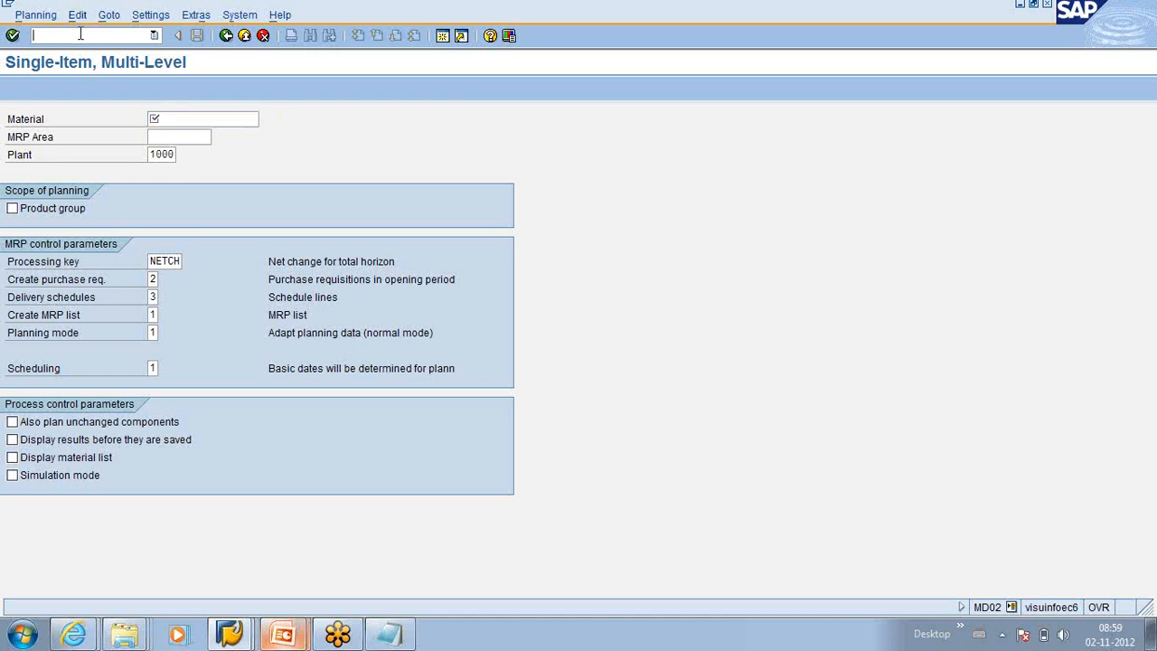
type("/N MD03")
key("Return")
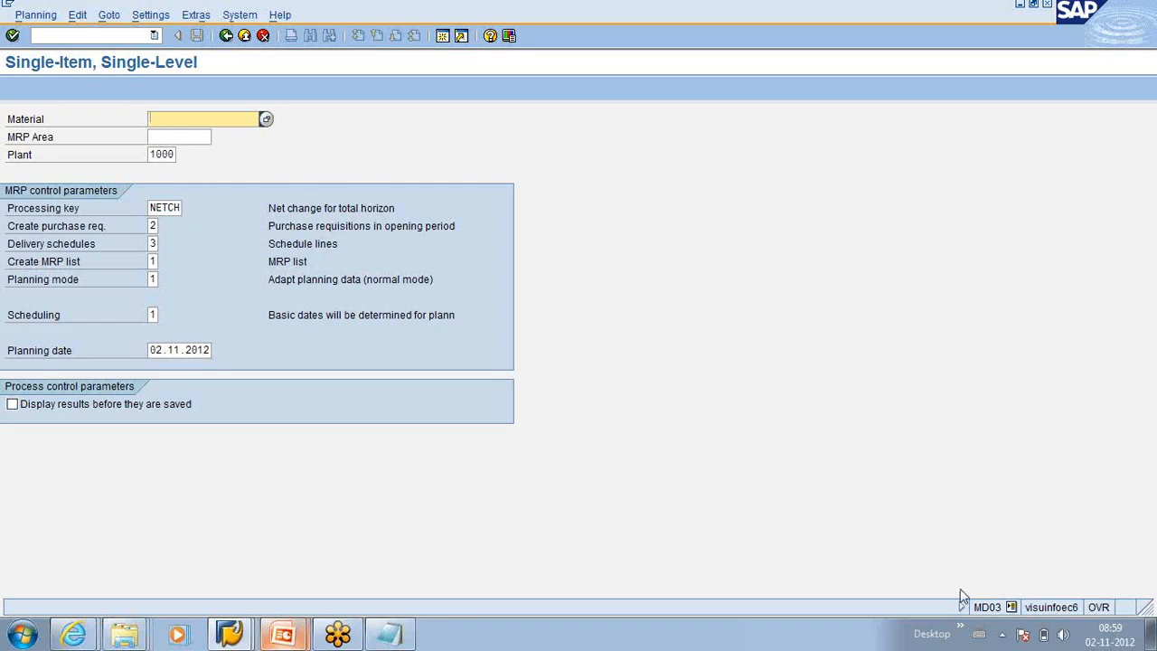
left_click(1012, 608)
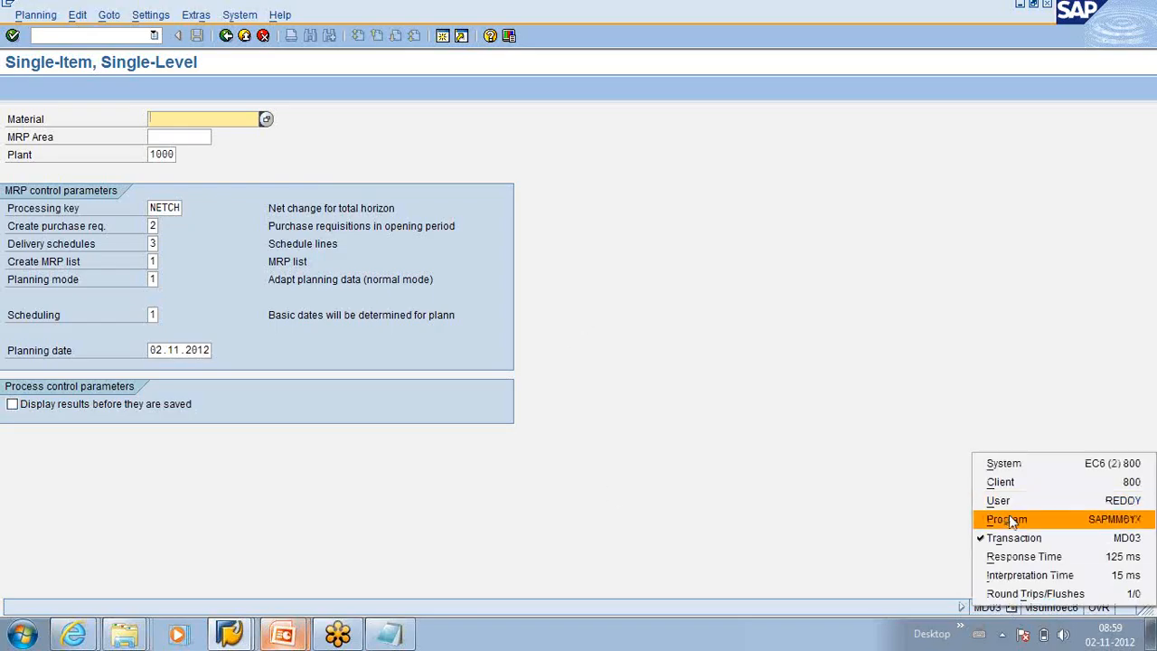
left_click(1013, 539)
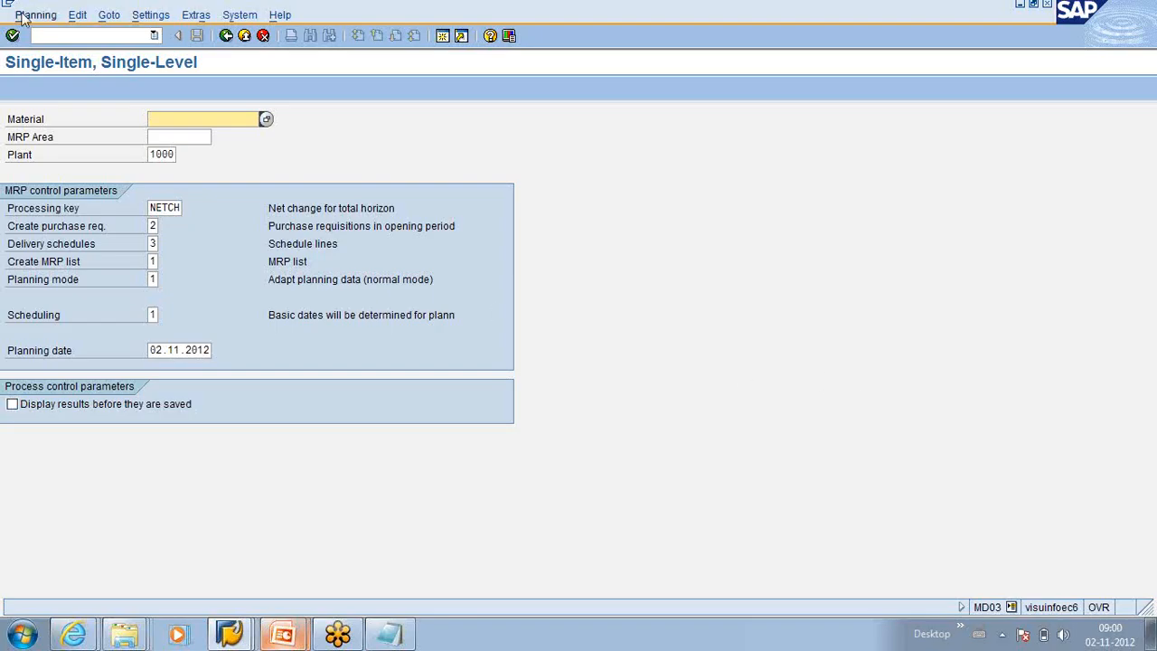
Return to the single-item, multi-level planning screen using transaction MD02
left_click(63, 37)
type("/N")
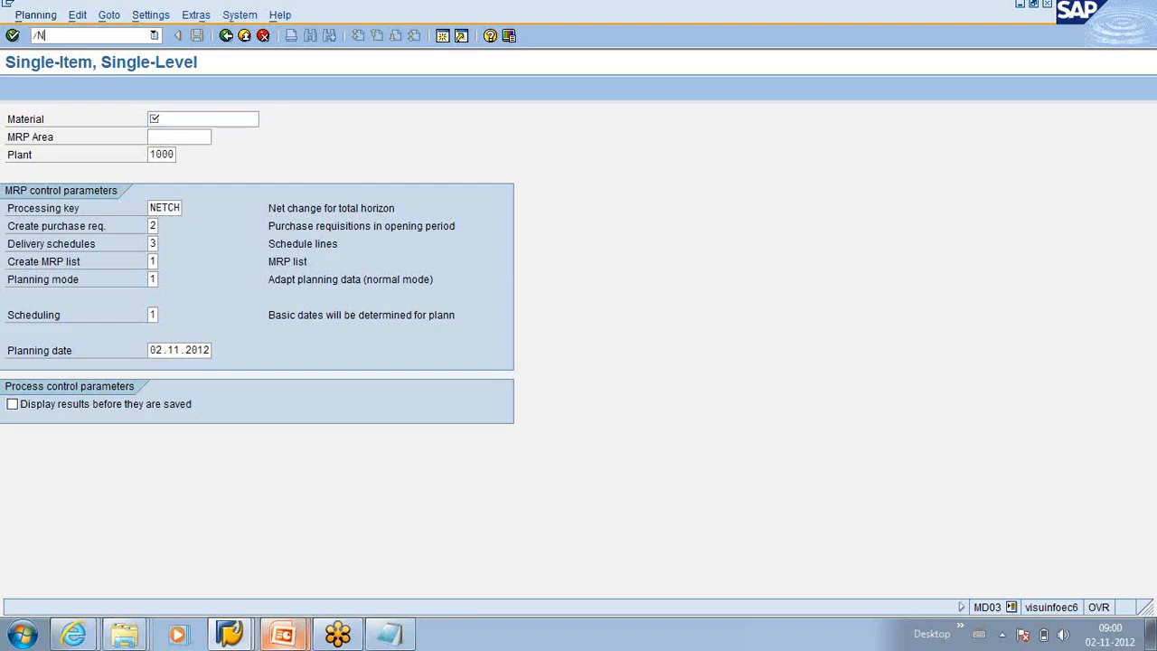
type(" MD02")
key("Return")
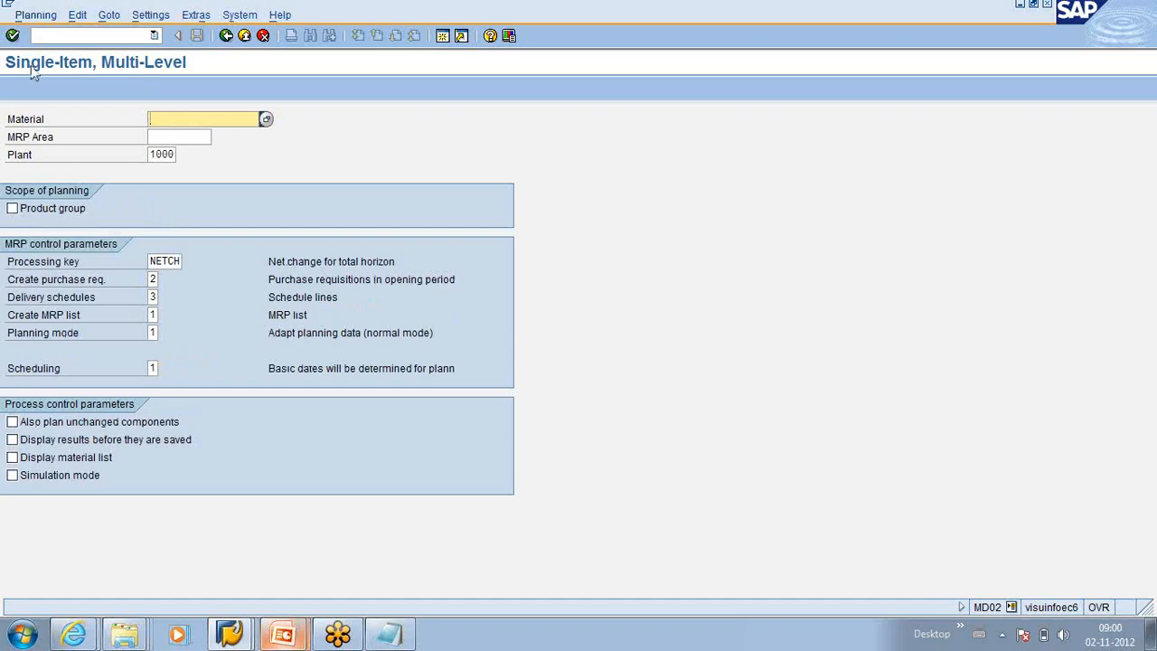
Go to the single-item, single-level planning screen using transaction MD03
left_click(81, 36)
type("/N MD03")
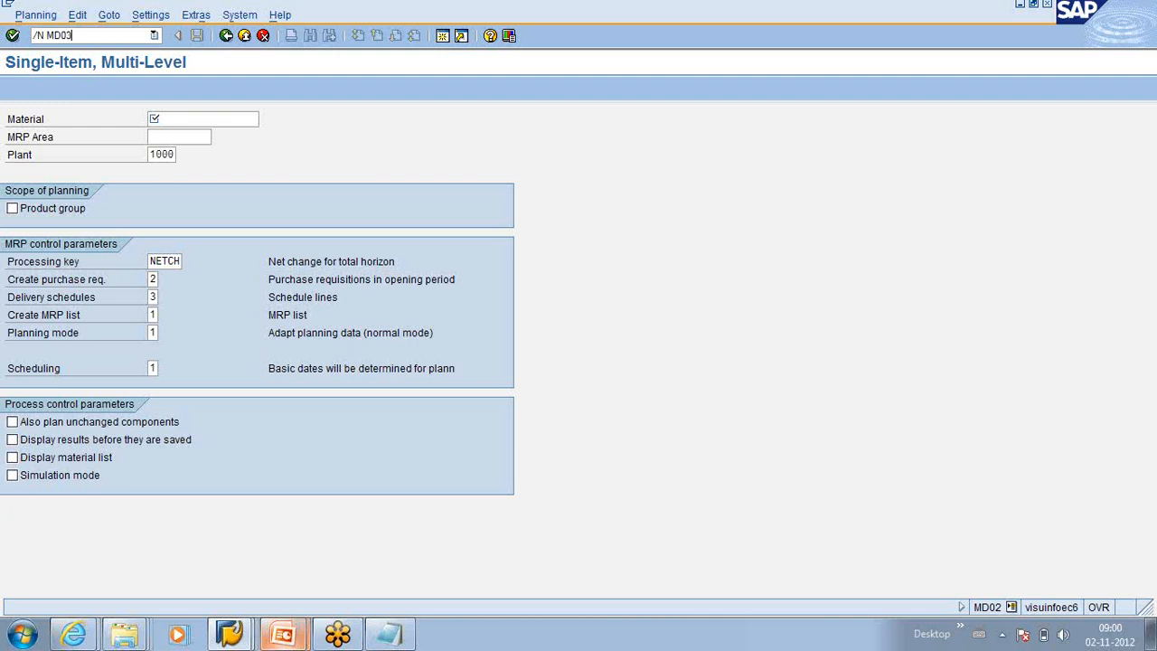
key("Return")
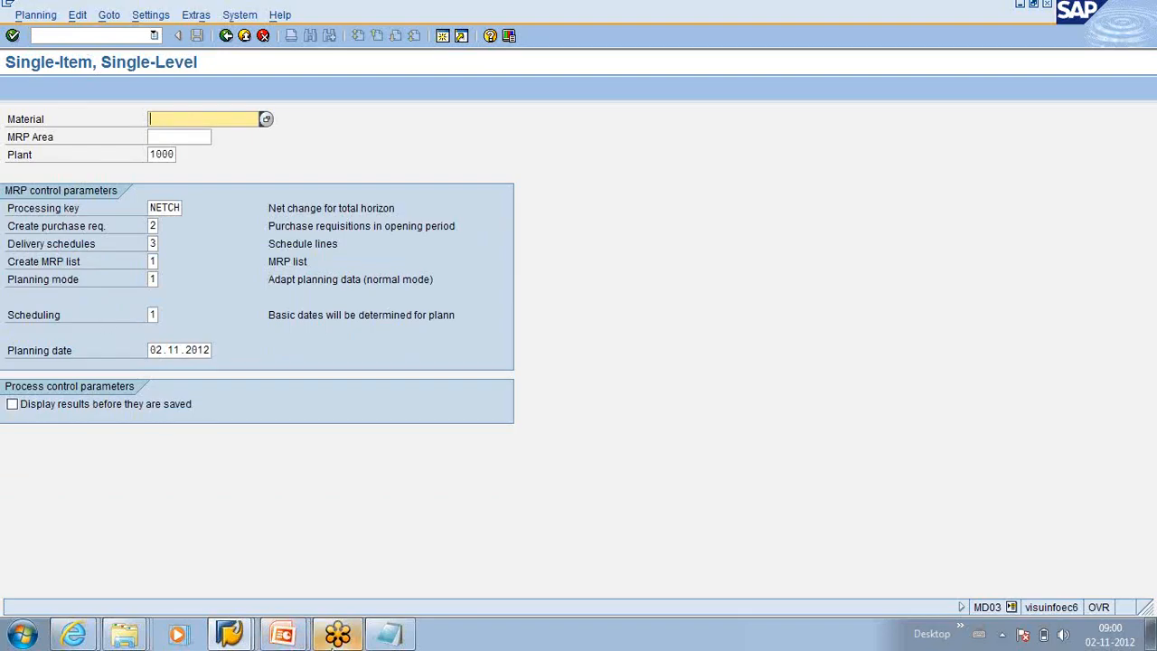
Switch to the MRP_Present slide show in PowerPoint and advance to the MRP - Control Parameters slide
left_click(282, 633)
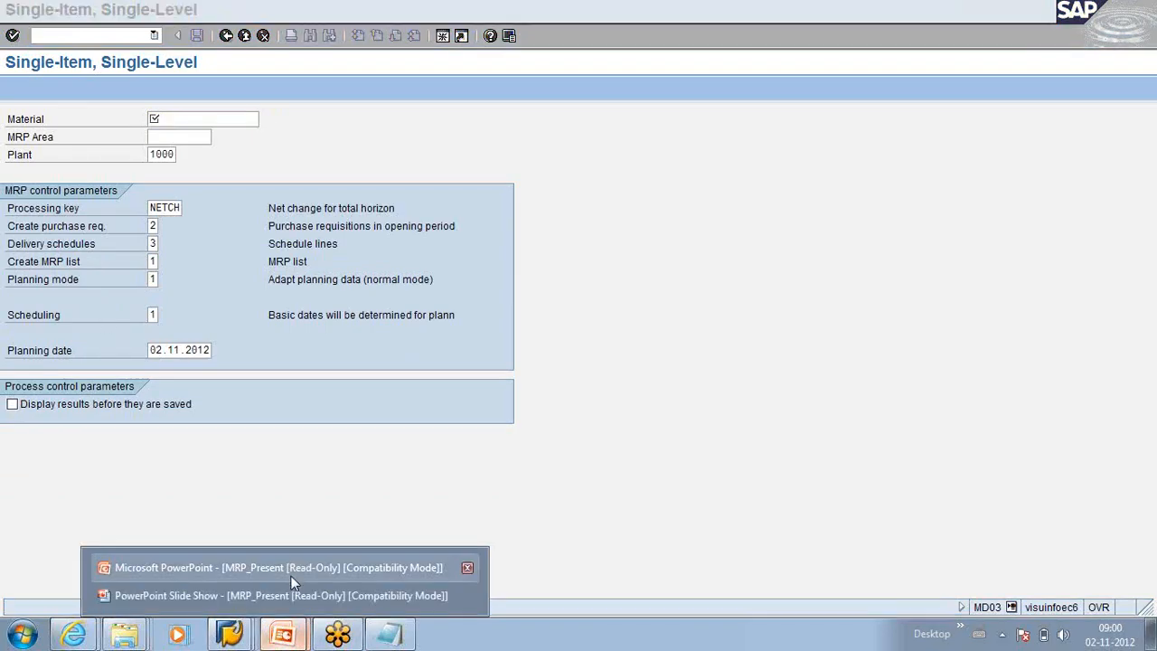
left_click(291, 575)
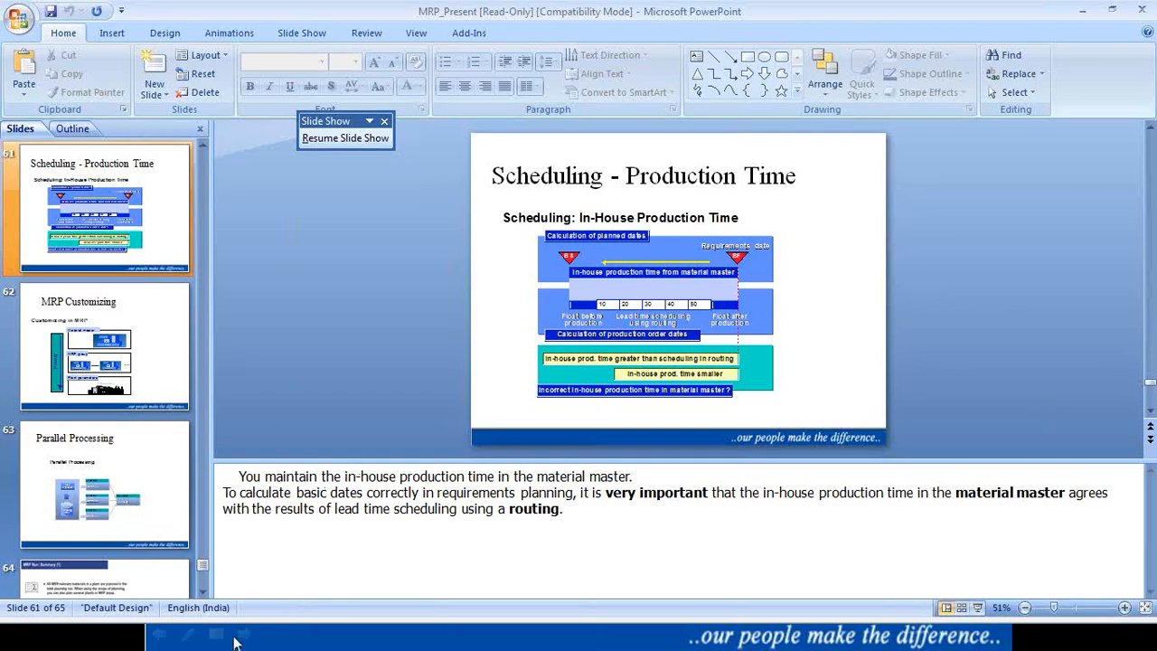
key("alt+Tab")
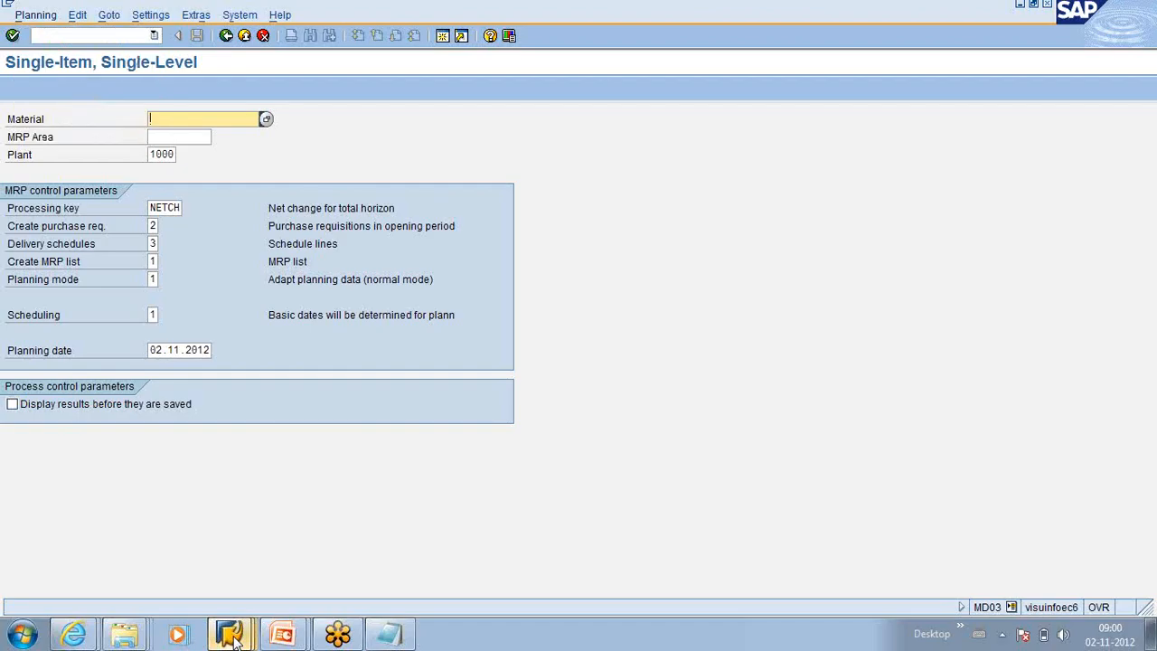
key("alt+Tab")
key("alt+Tab")
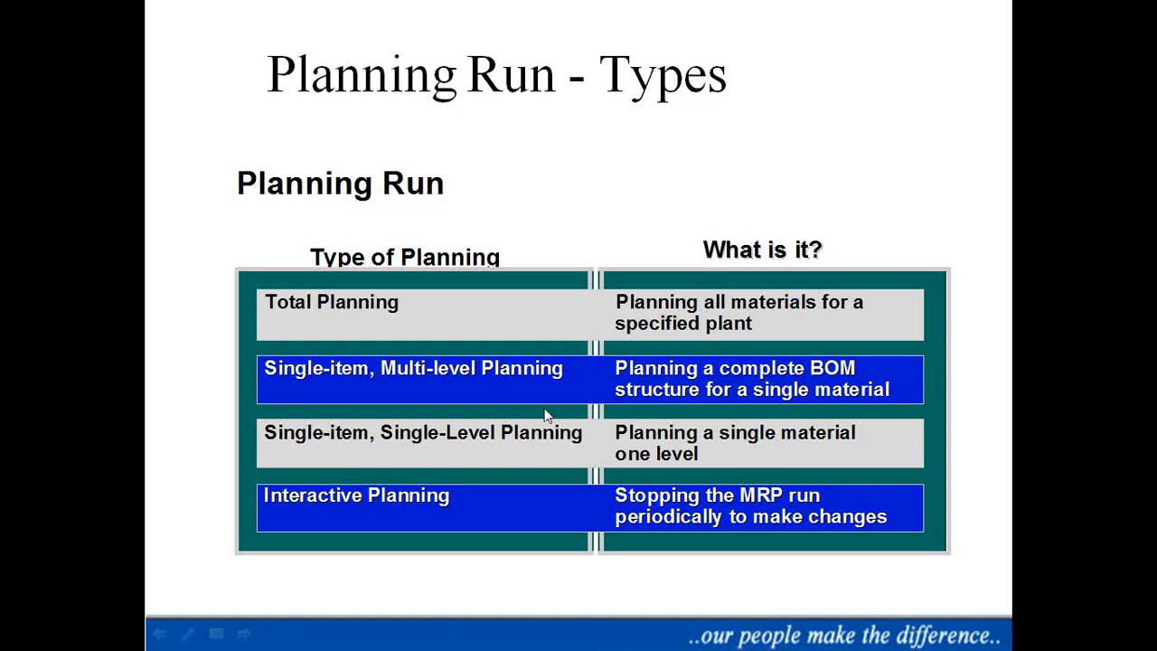
key("Right")
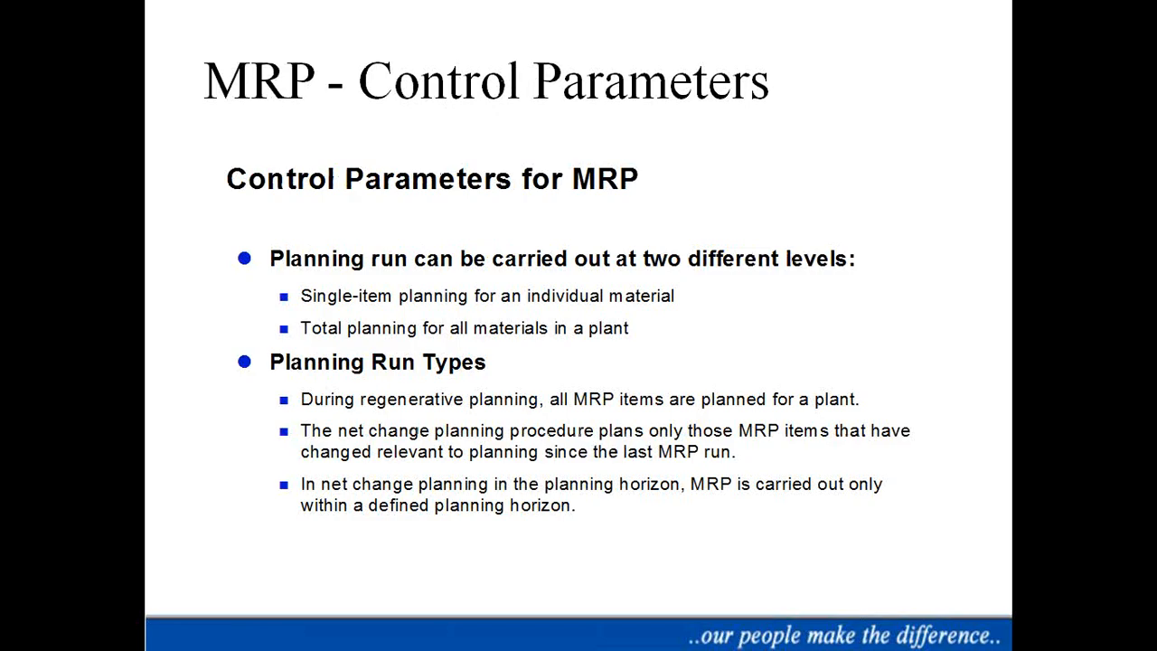
Switch back to SAP and open single-item, multi-level planning with transaction MD02
key("alt+Tab")
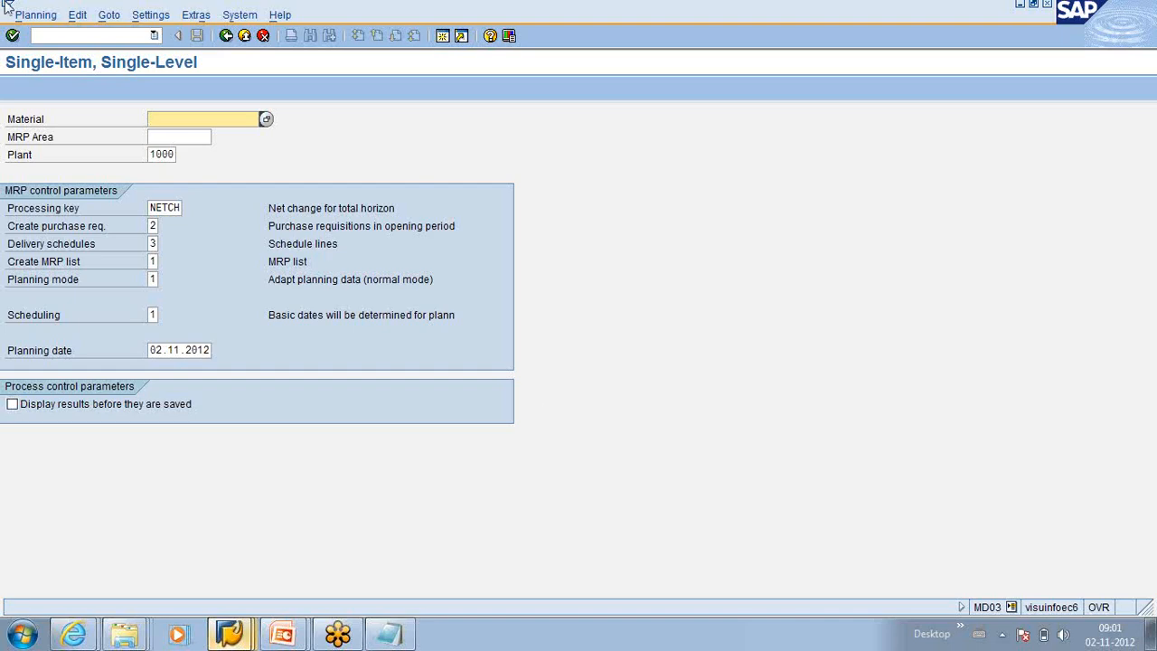
left_click(65, 35)
type("/N MD0")
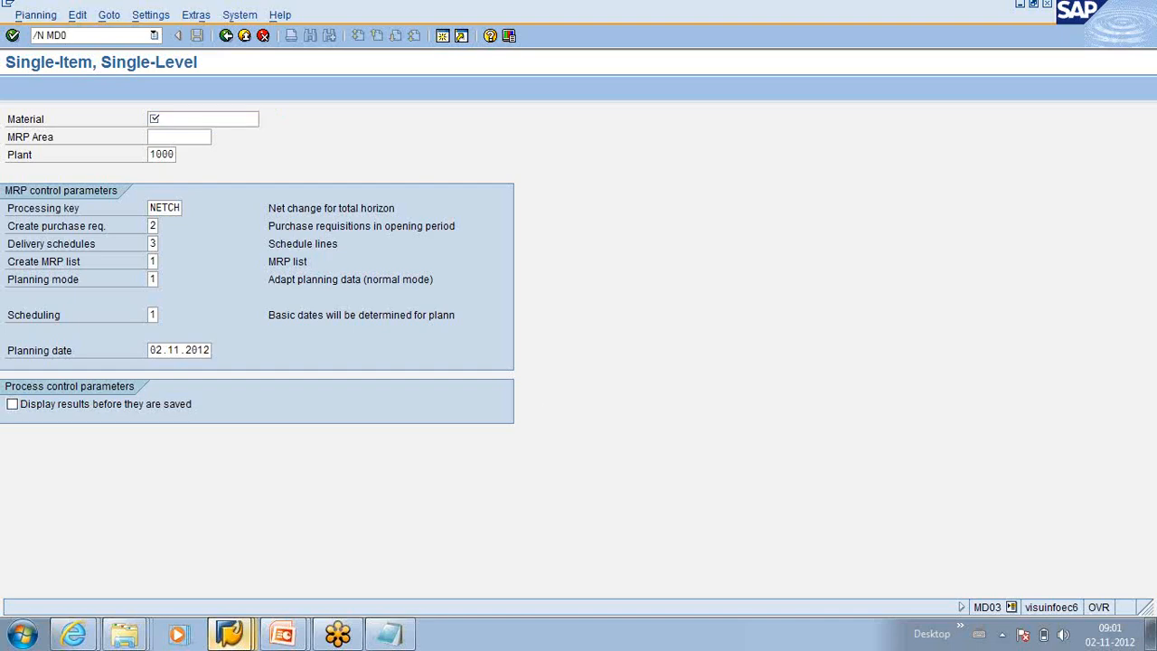
type("2")
key("Return")
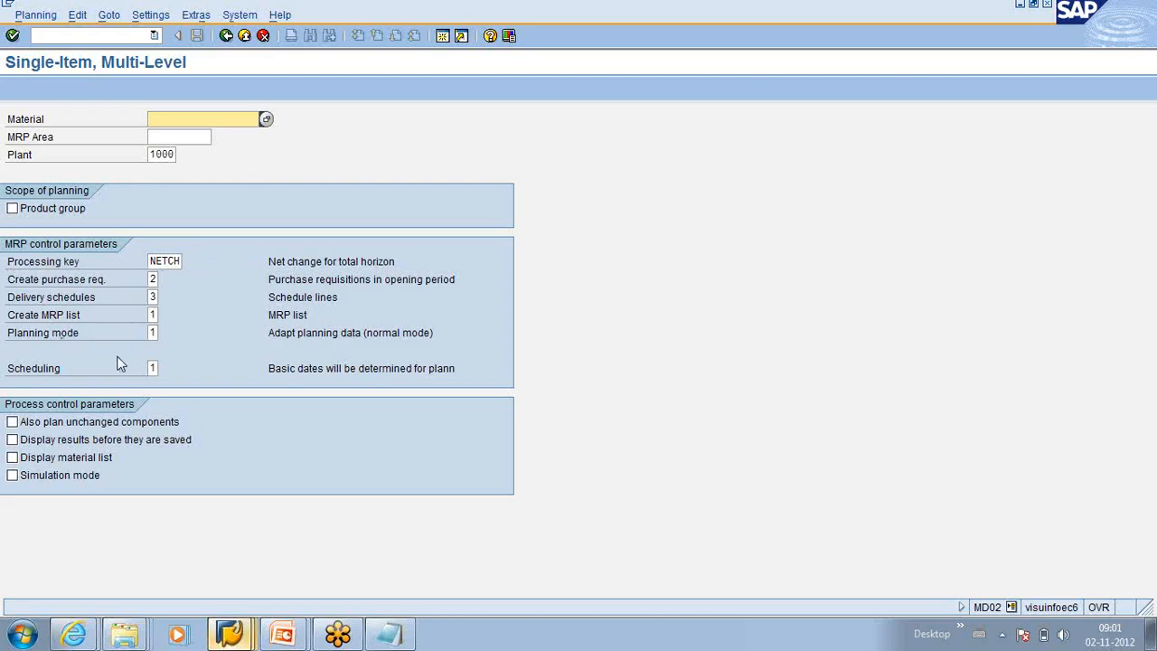
Open the list of possible MRP processing keys and move its window clear of the processing key field
left_click(163, 260)
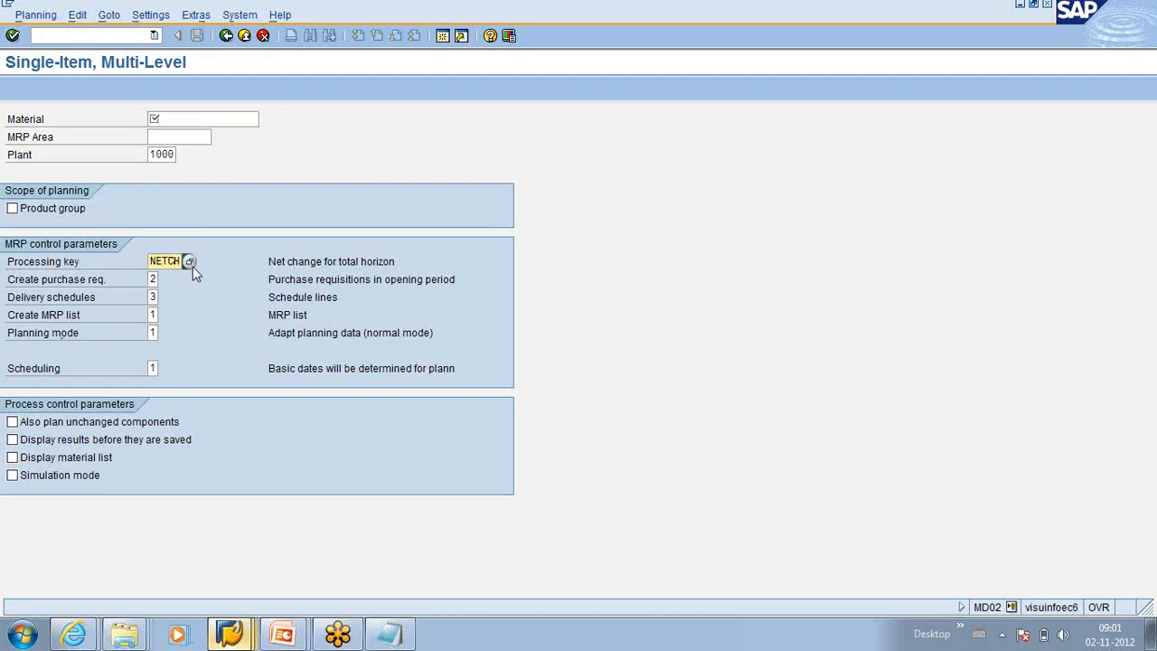
left_click(189, 262)
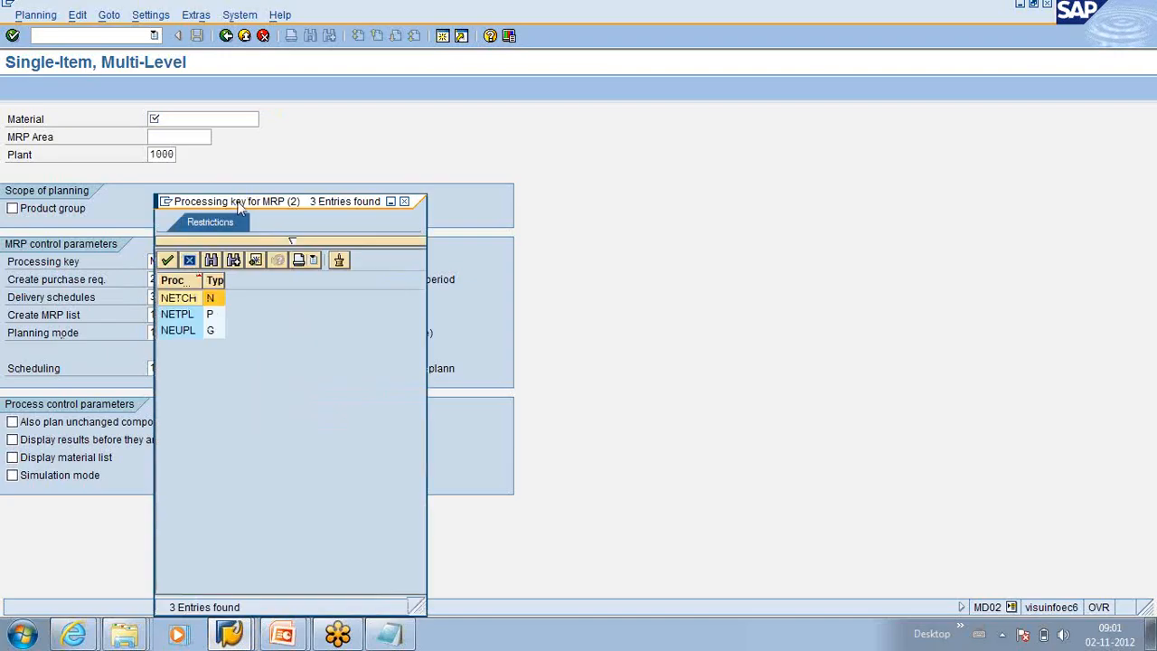
left_click_drag(242, 199, 271, 163)
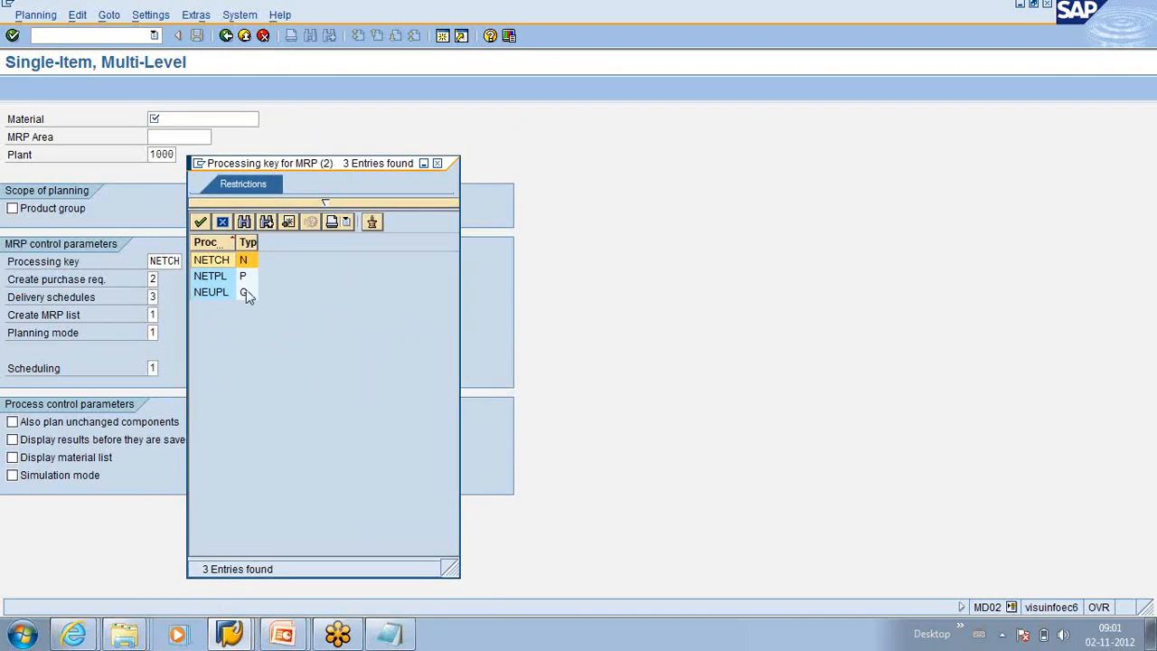
Switch to the Notepad notes and add the line "NEUPL: Regenaretive Planning" below the R1, R3 and R4 row
left_click(389, 633)
scroll(525, 453, "down", 4)
scroll(544, 343, "up", 3)
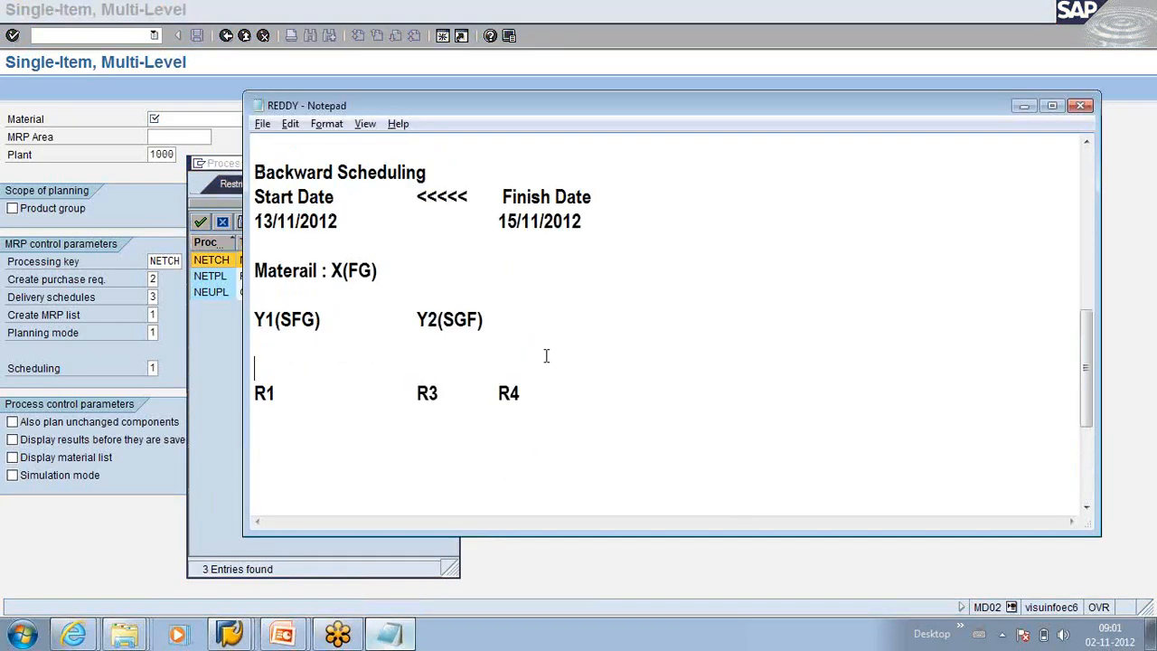
left_click(551, 386)
key("Return")
key("Return")
key("Return")
type("NET")
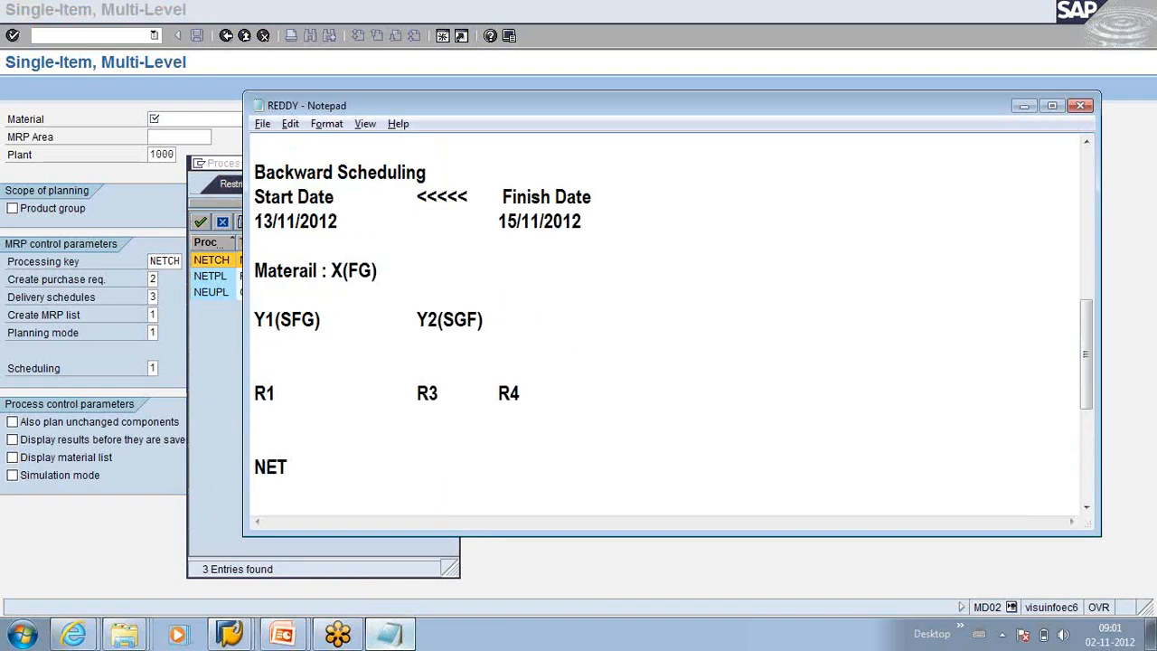
key("BackSpace")
type("U")
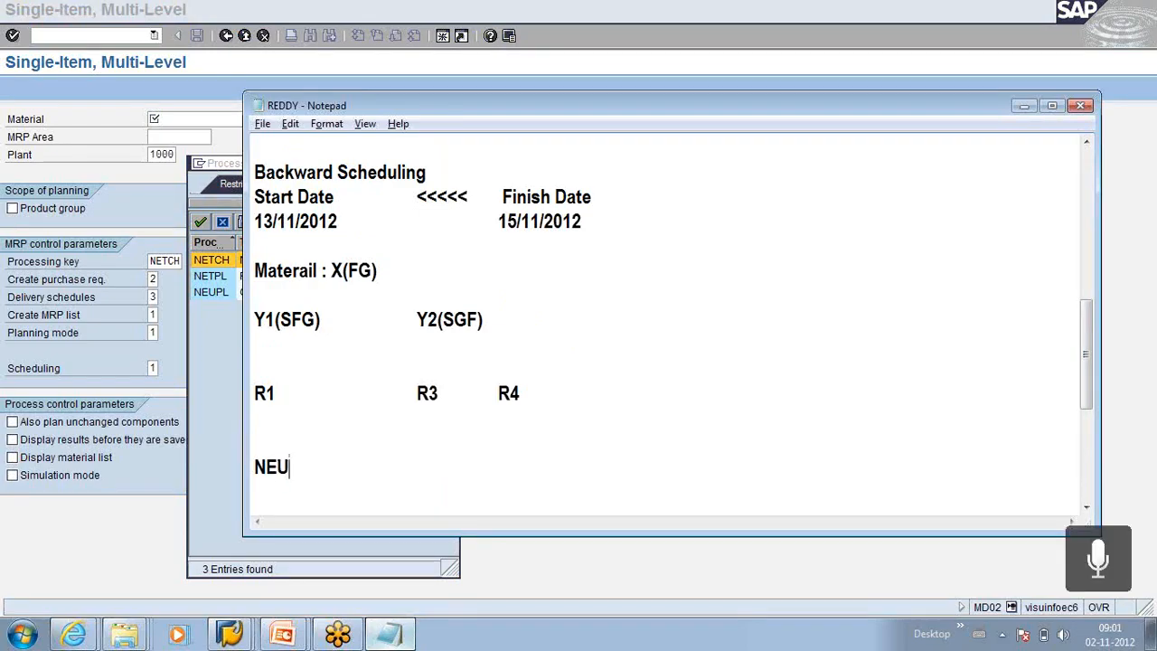
type("PL: Regen")
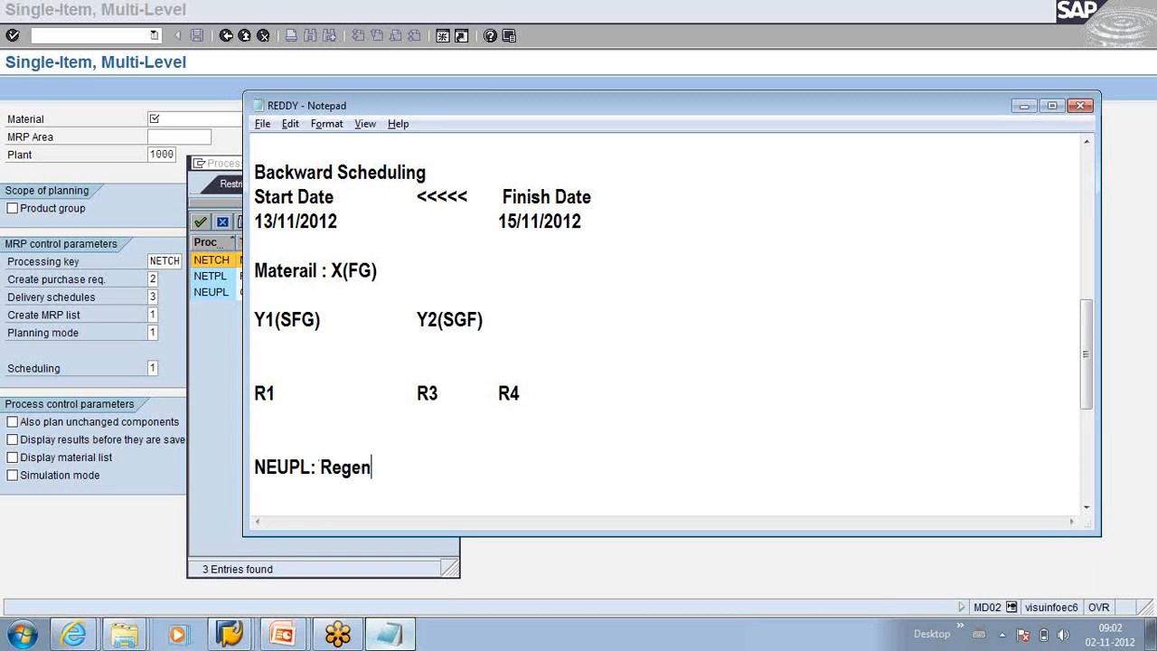
type("aretive Planning")
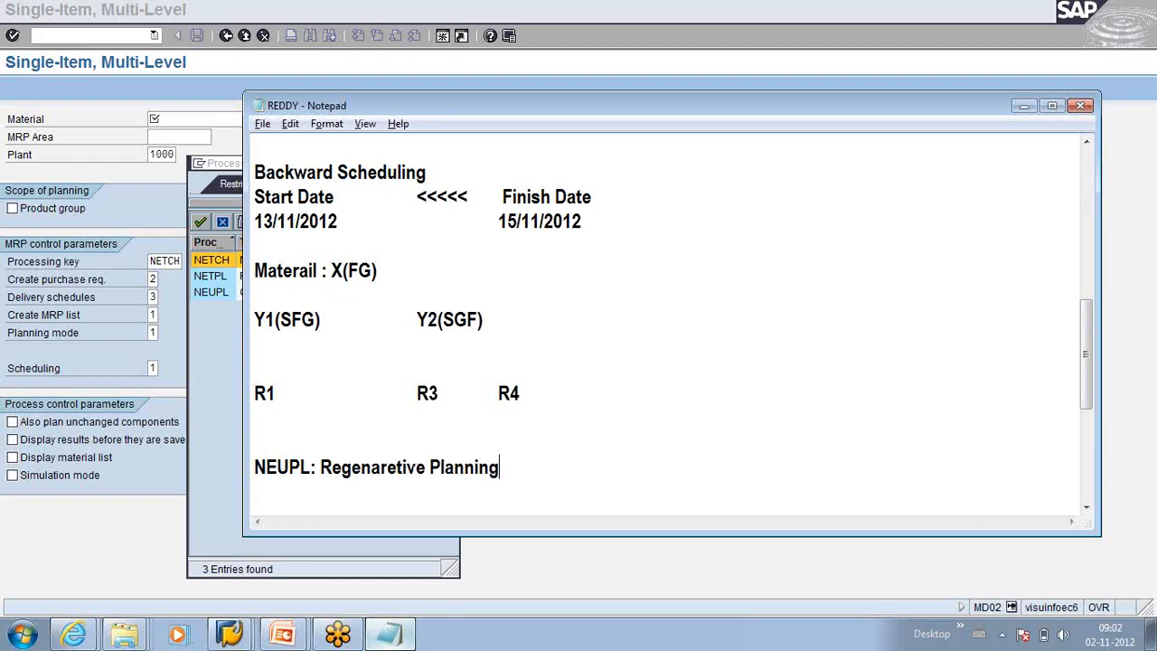
Start a NETPL line below the NEUPL entry, describing the key as net change planning
key("Return")
type("NETCH :")
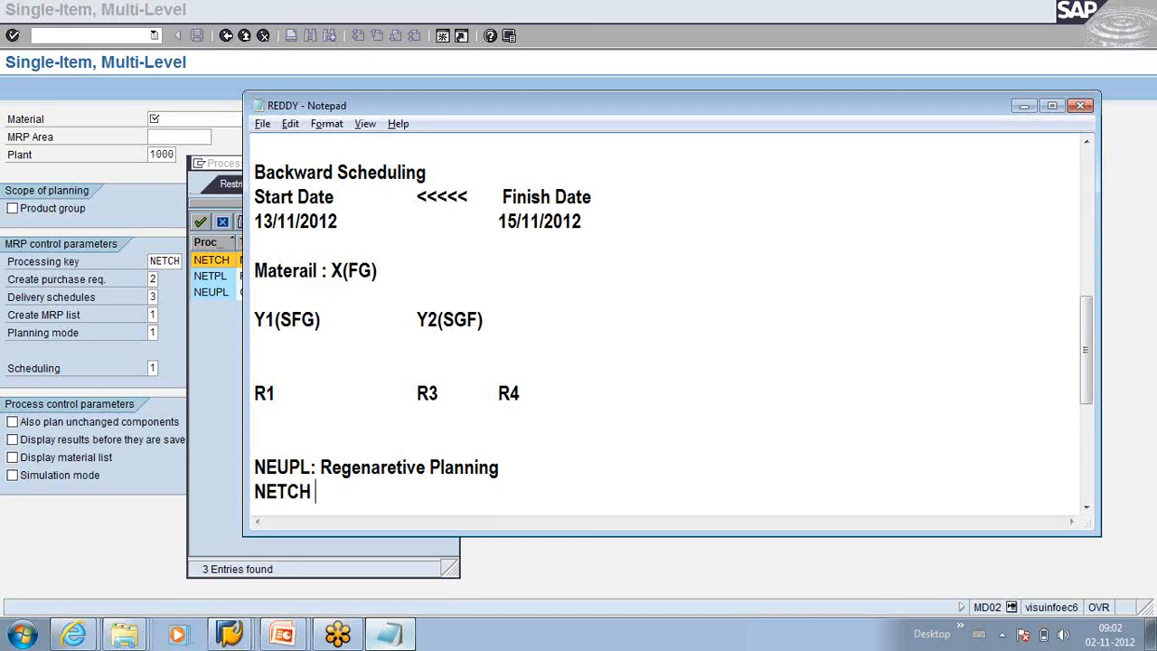
key("BackSpace")
key("BackSpace")
key("BackSpace")
key("BackSpace")
type("PL : nET")
key("BackSpace")
key("BackSpace")
key("BackSpace")
type("Net c")
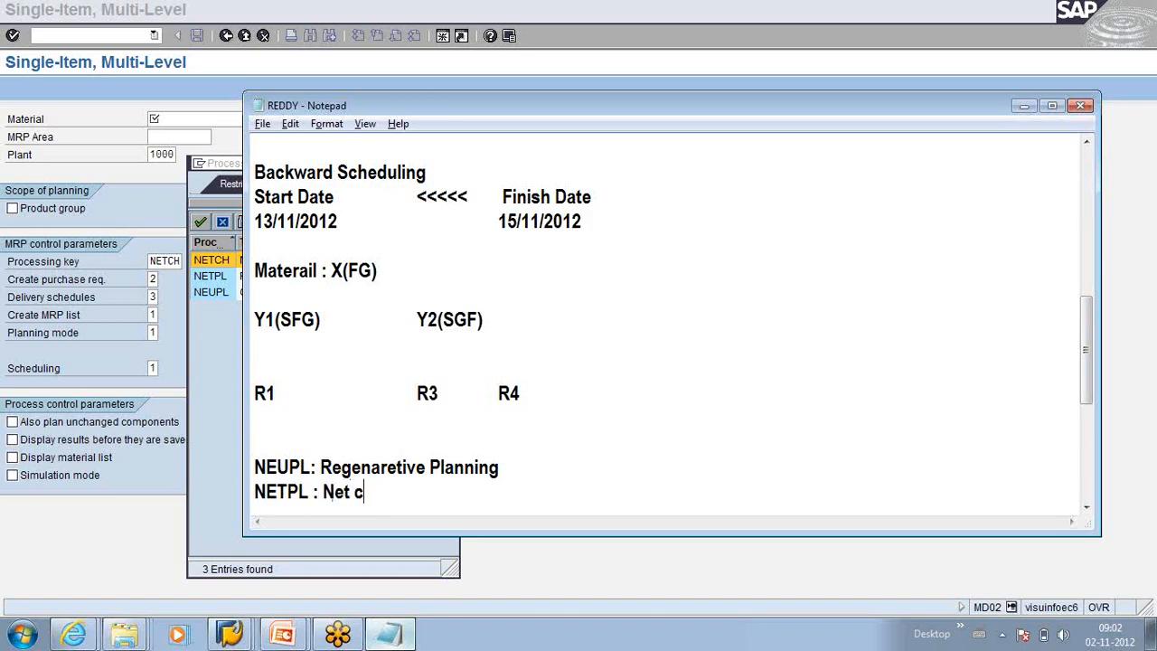
type("hnage Planni")
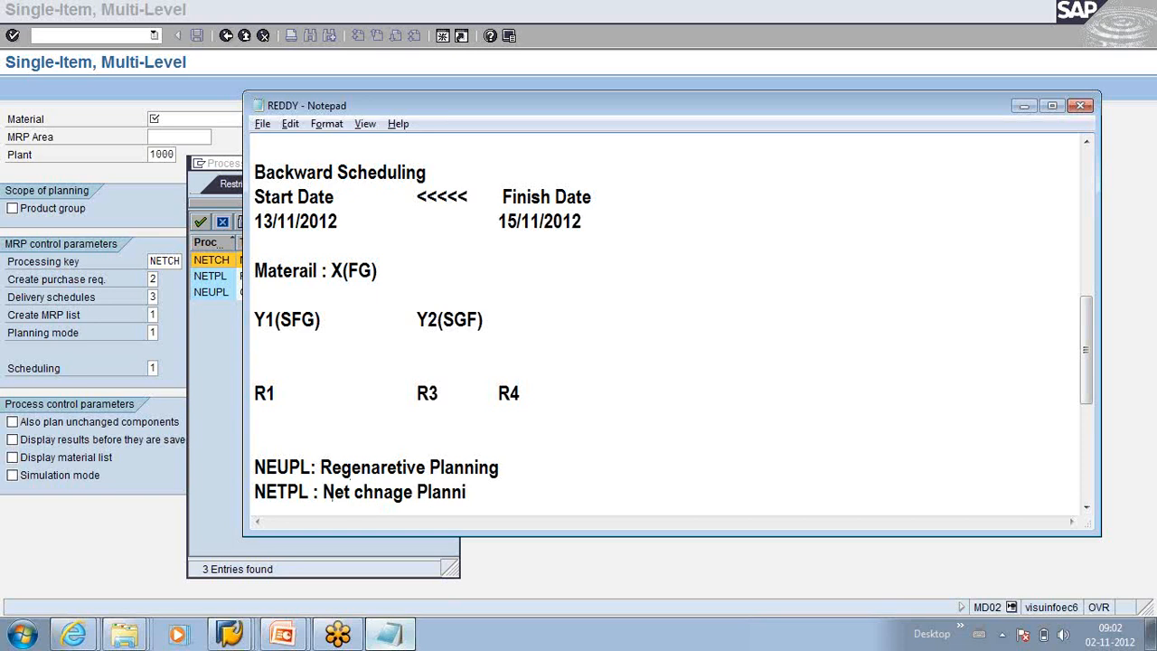
Complete the NETPL description with "in the Planning Horizon" and start a new line below it
left_click(552, 386)
type("in")
key("BackSpace")
key("BackSpace")
left_click(480, 486)
type("ng in nthe")
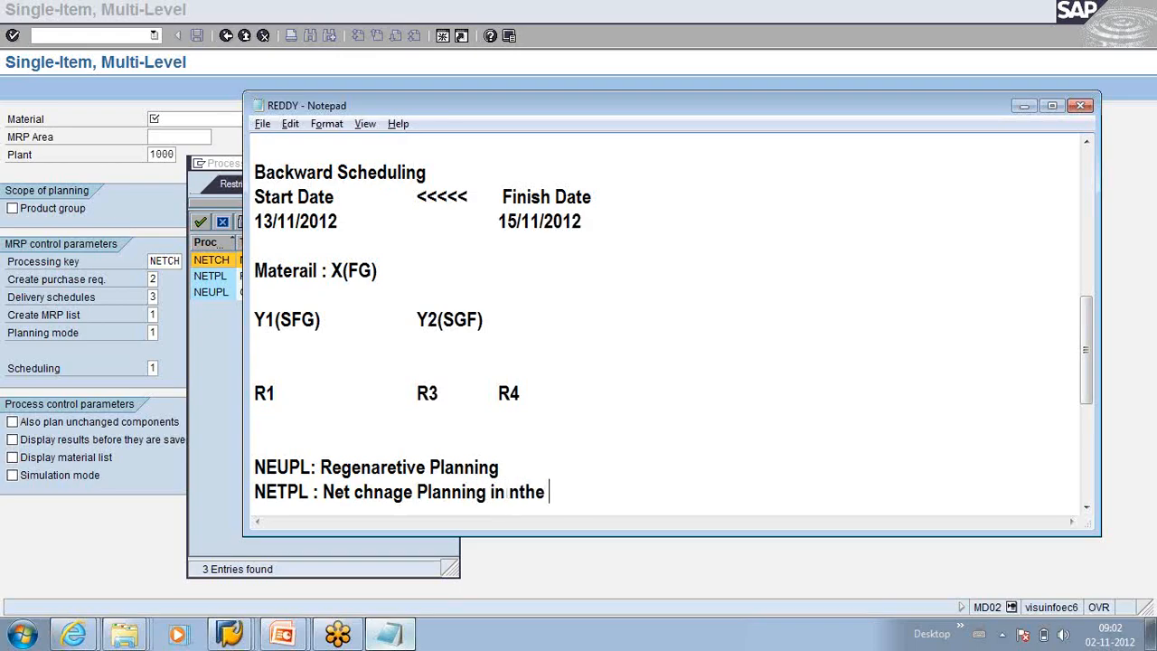
key("BackSpace")
key("BackSpace")
key("BackSpace")
key("BackSpace")
type("the Plannin")
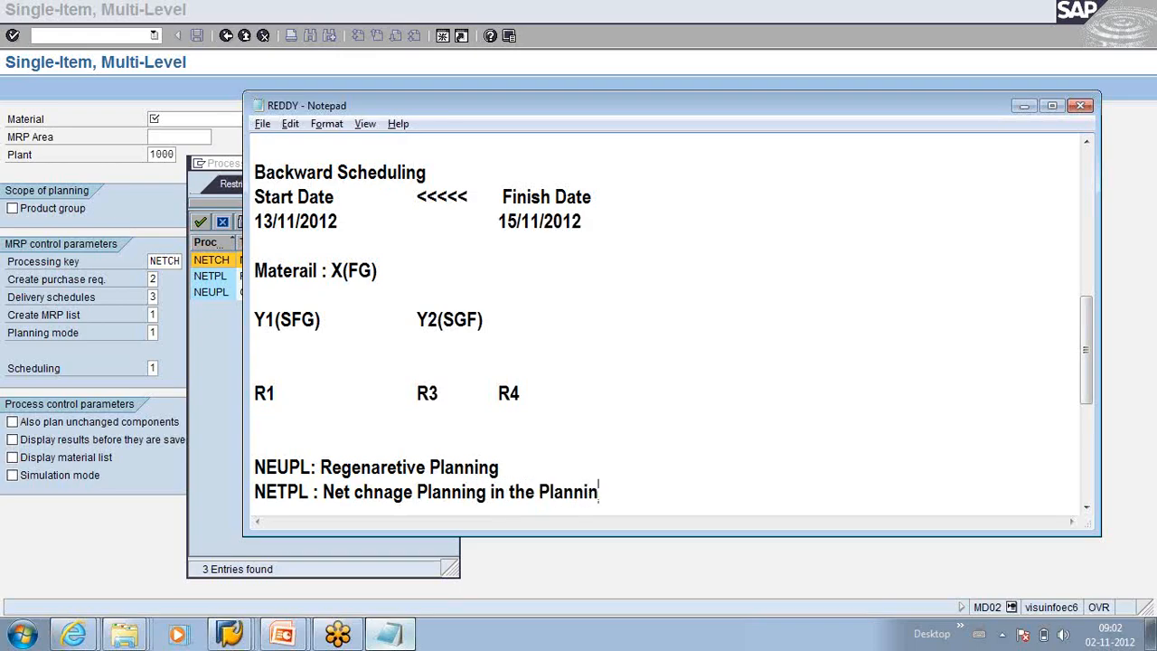
type("g Ho")
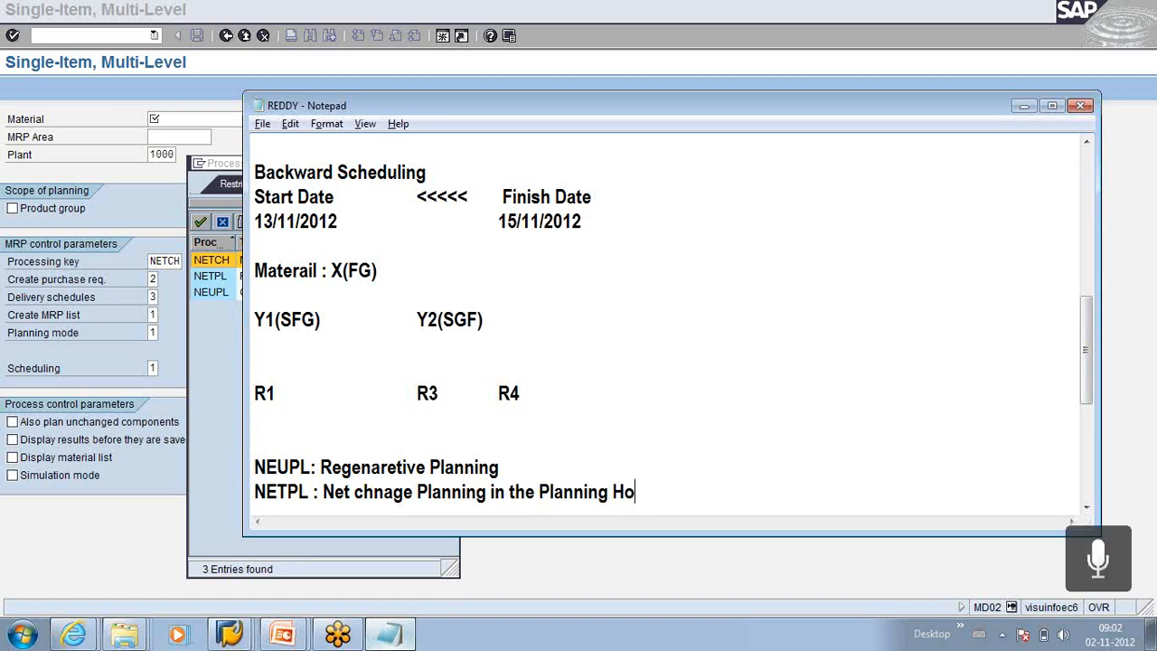
type("rizon")
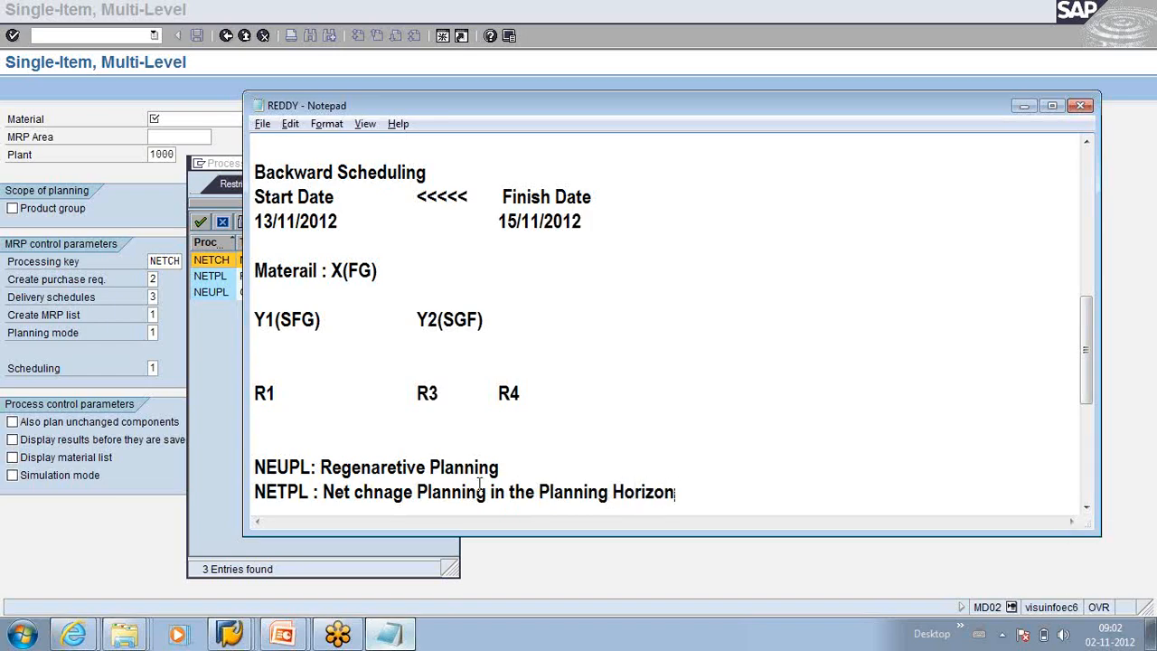
key("Return")
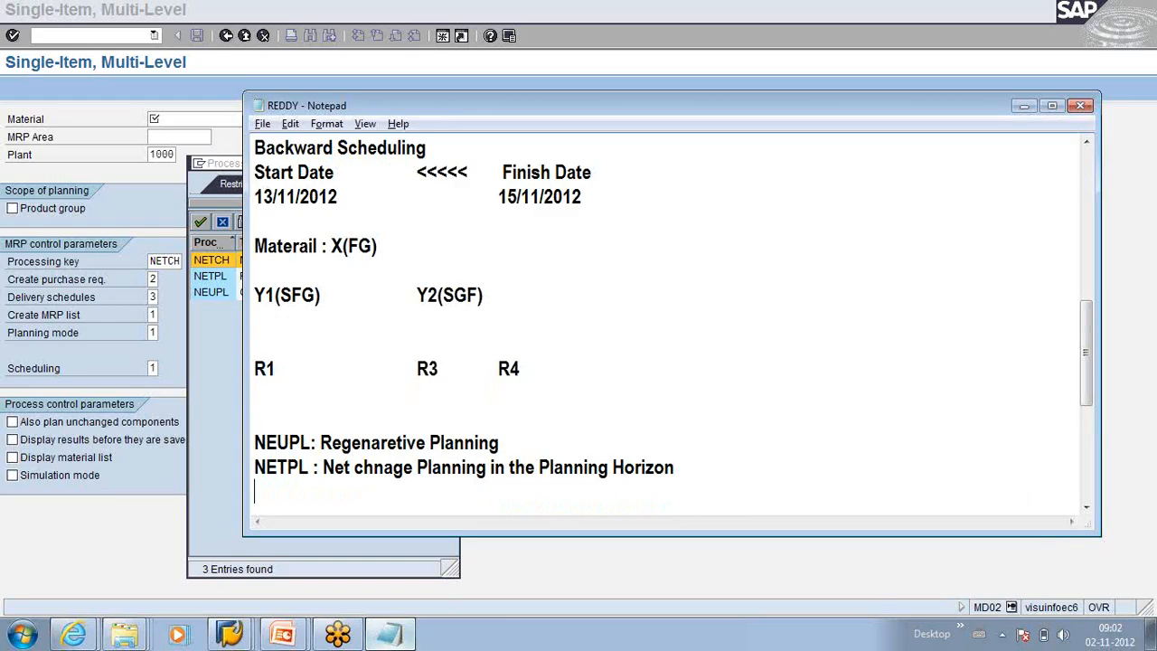
Add the line "NETCH : Net change Planning" below the NETPL entry in the notes
type("M")
key("BackSpace")
type("NETCH ")
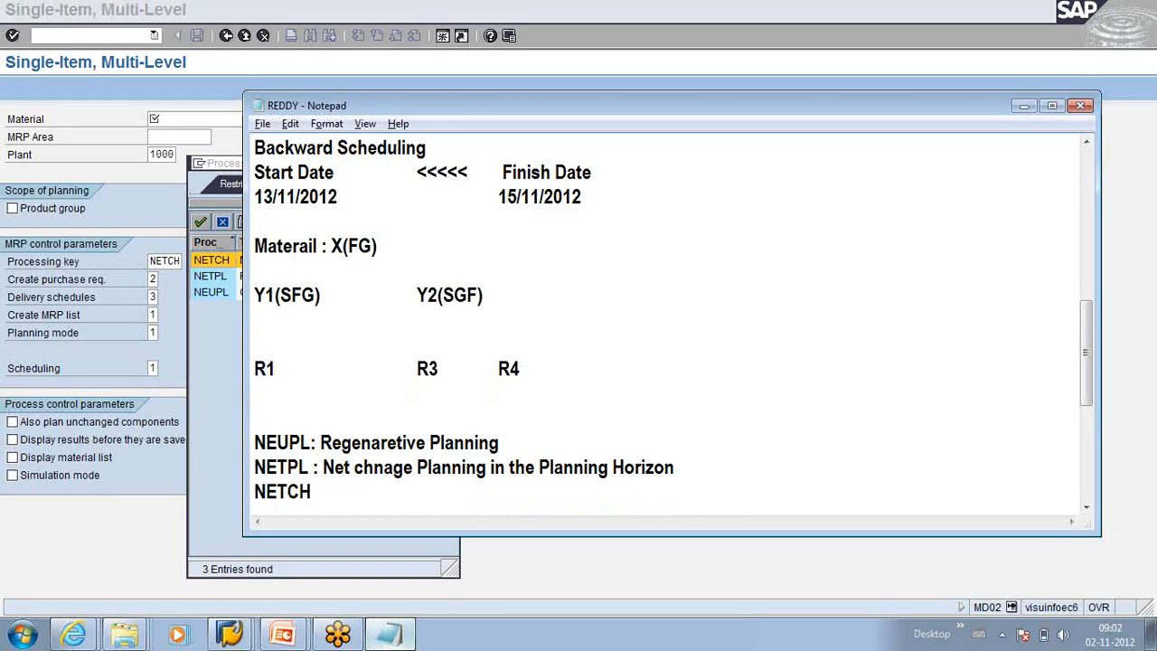
type(": Net change ")
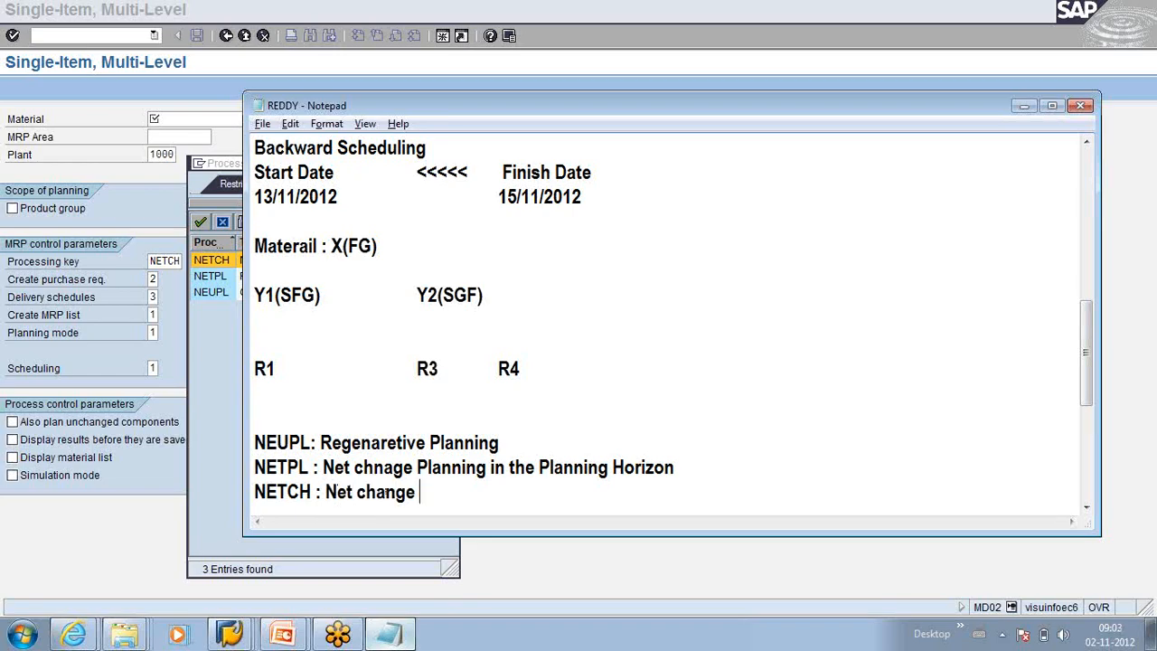
type("Planning")
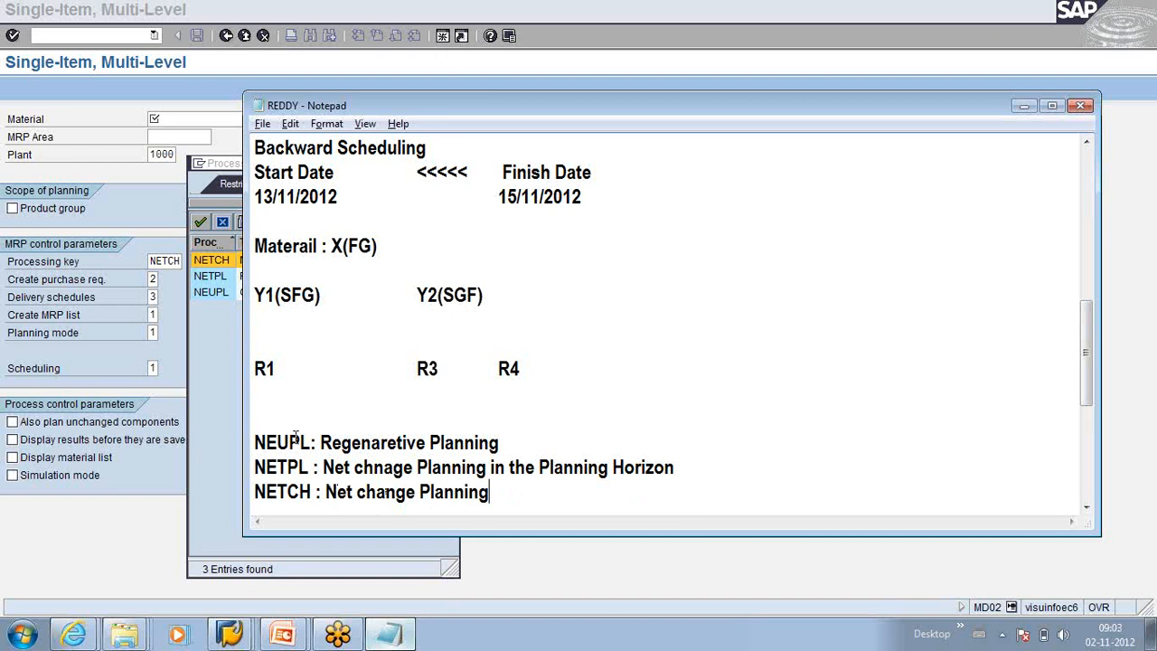
Highlight the NEUPL and NETPL lines in the notes one after the other to review what each key means
left_click_drag(254, 443, 514, 443)
scroll(526, 443, "down", 2)
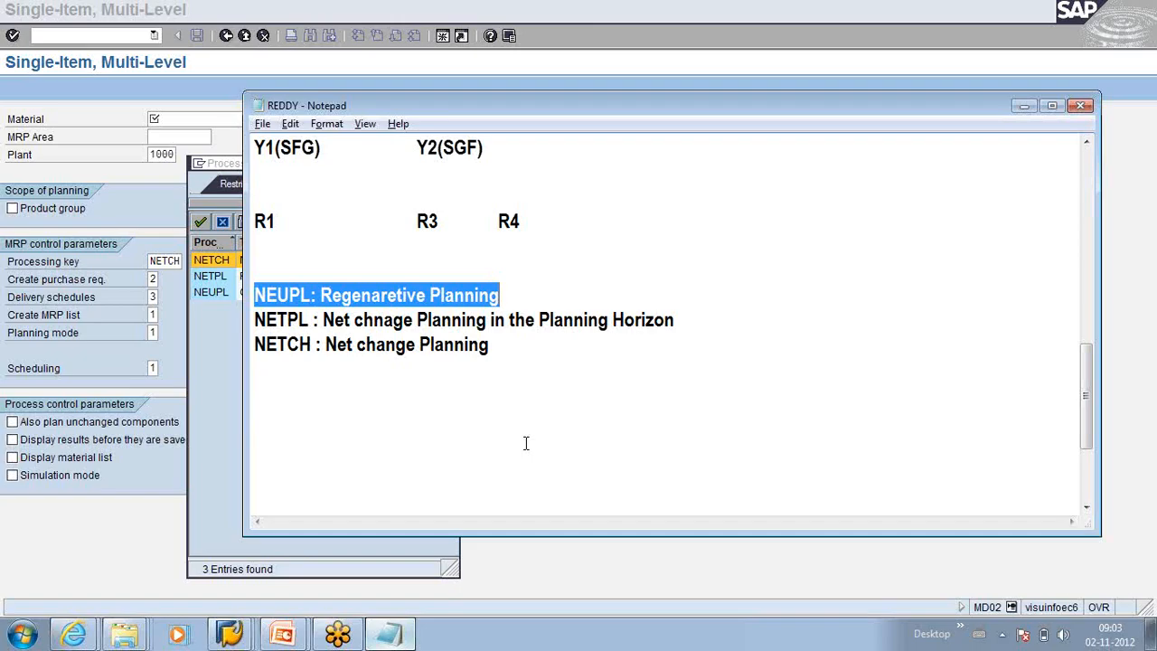
left_click(483, 364)
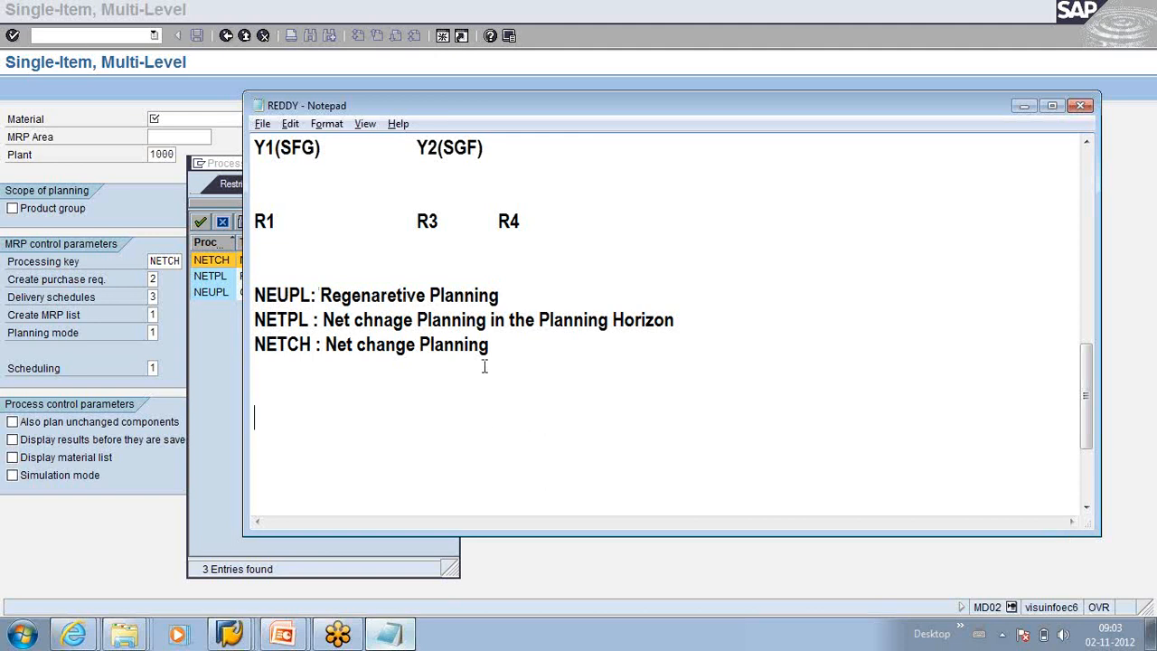
left_click_drag(512, 298, 254, 296)
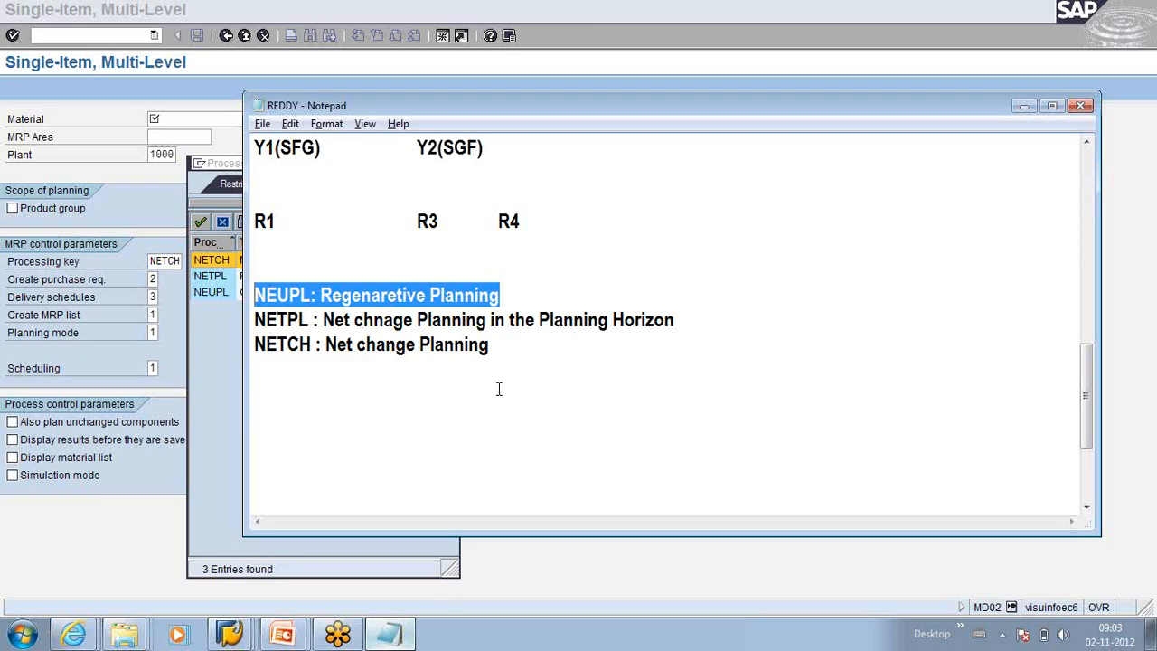
left_click_drag(518, 301, 254, 299)
left_click(316, 336)
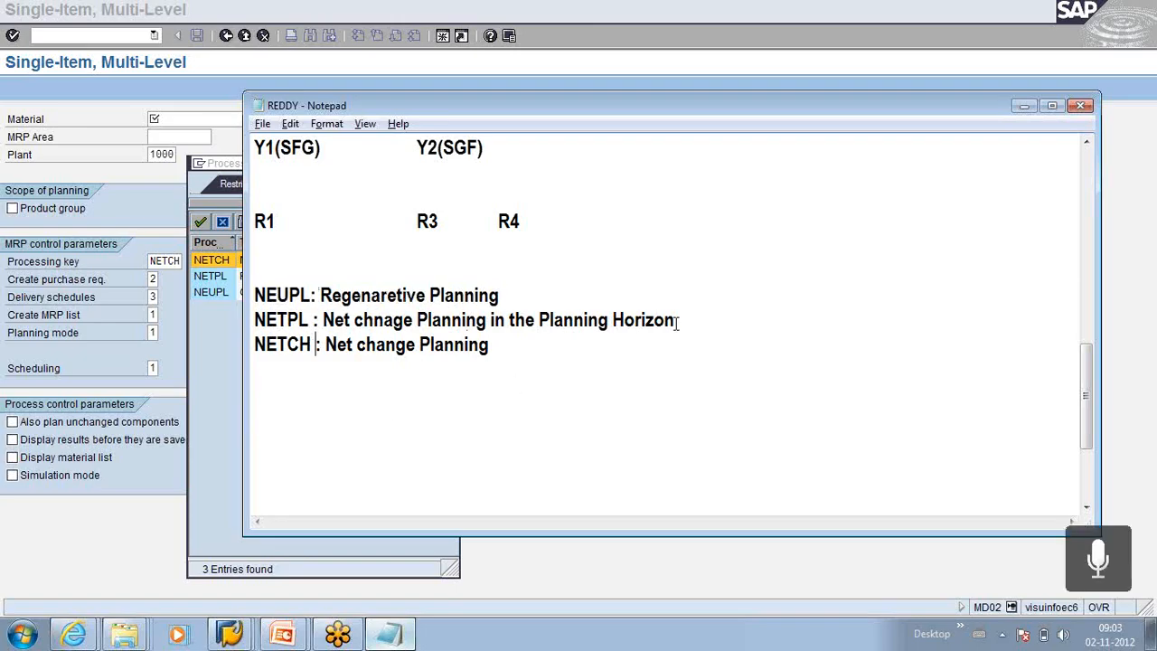
left_click_drag(676, 321, 269, 320)
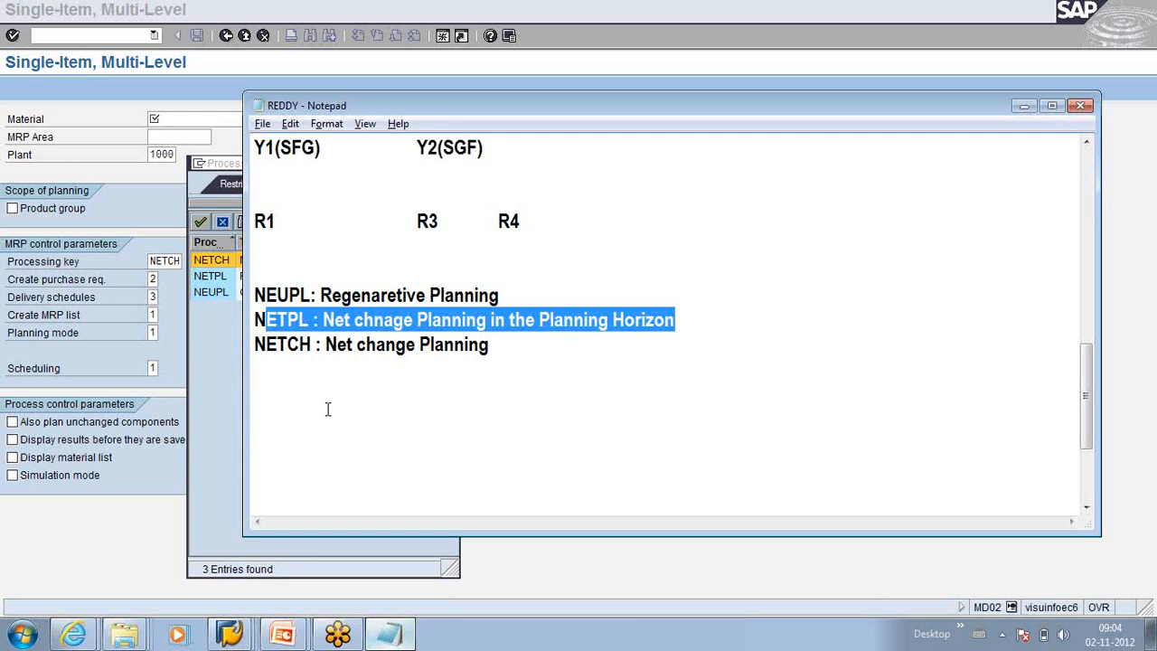
Leave the notes and review the planning horizon settings in SAP for plant 1000 and for its MRP group
left_click(283, 635)
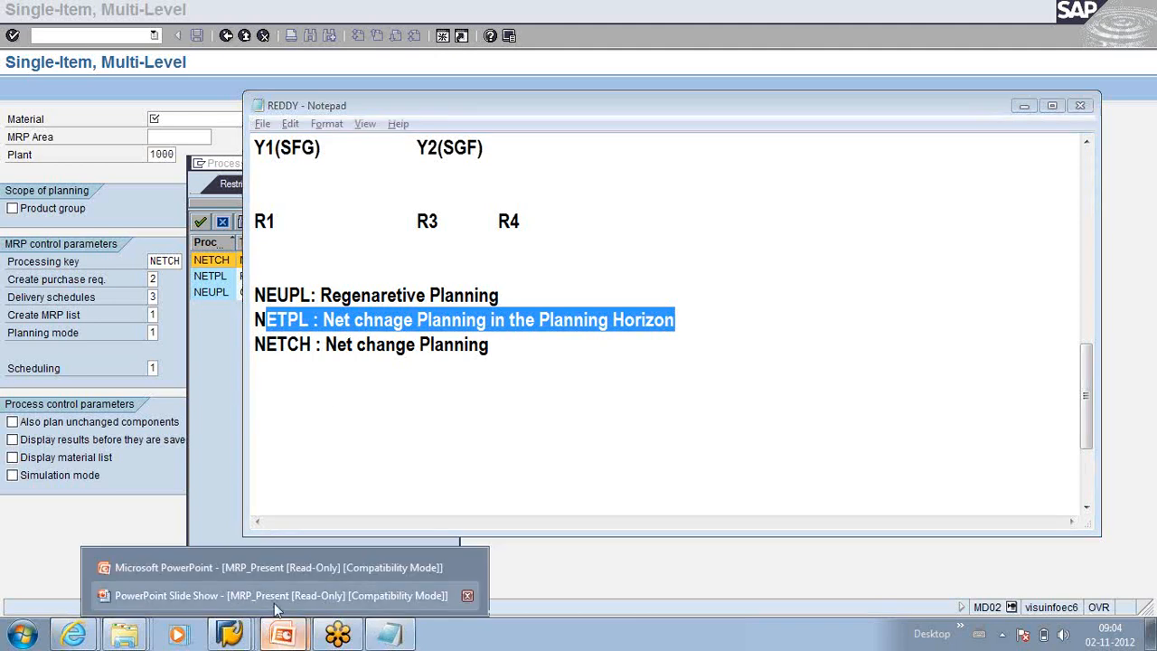
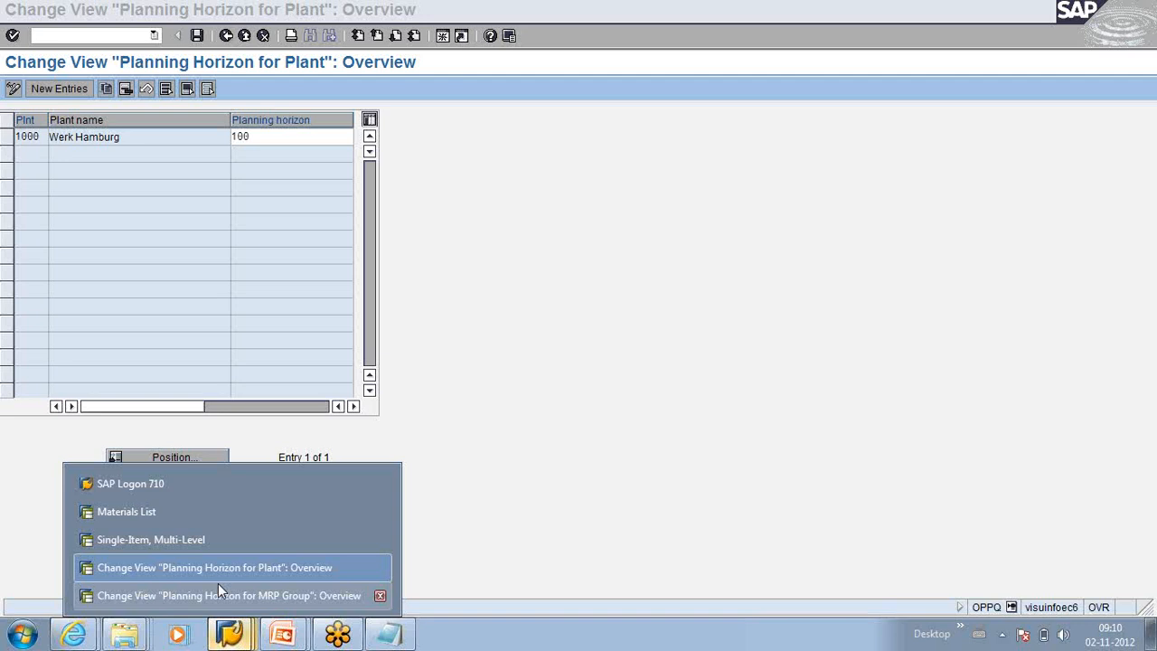
left_click(488, 367)
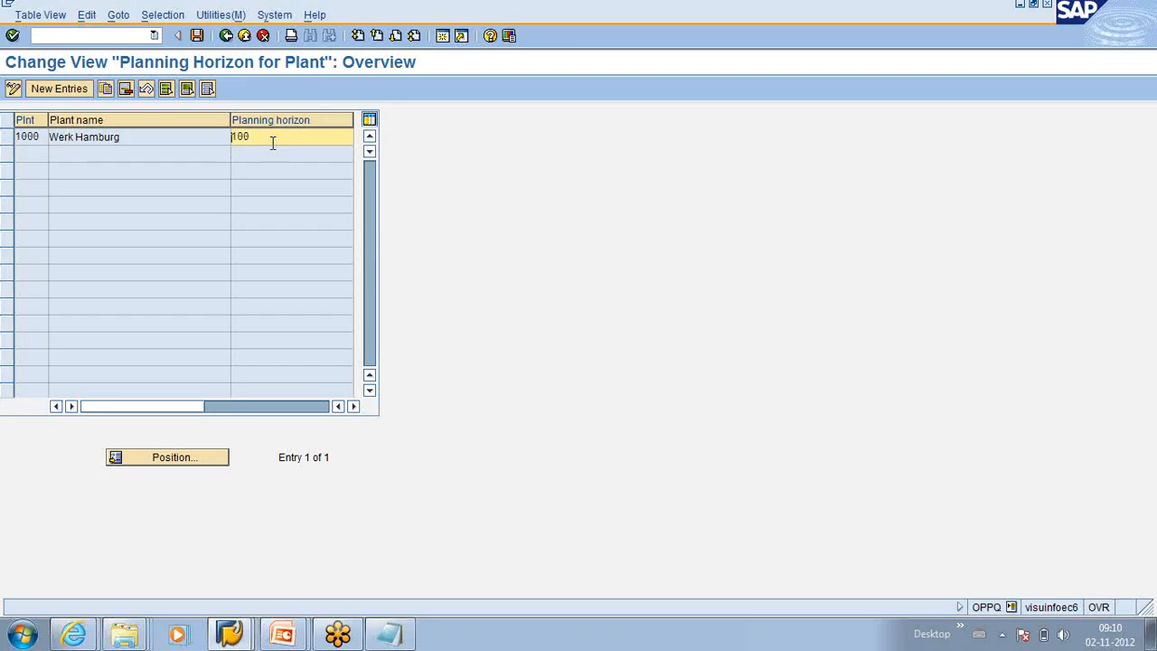
left_click(229, 635)
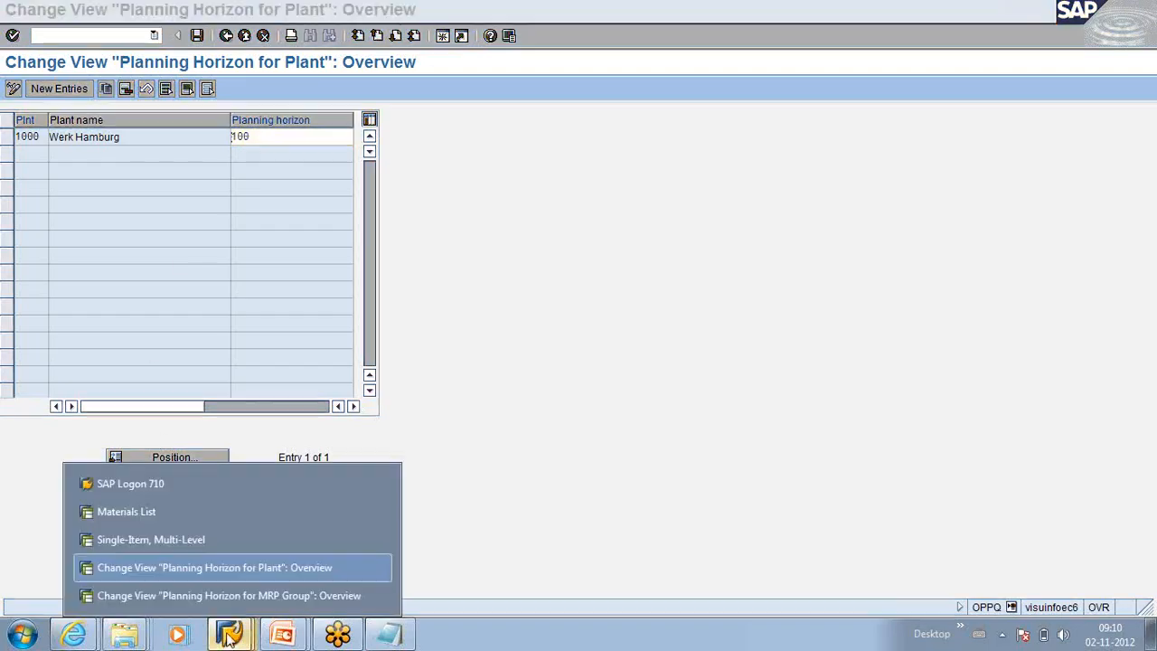
left_click(242, 596)
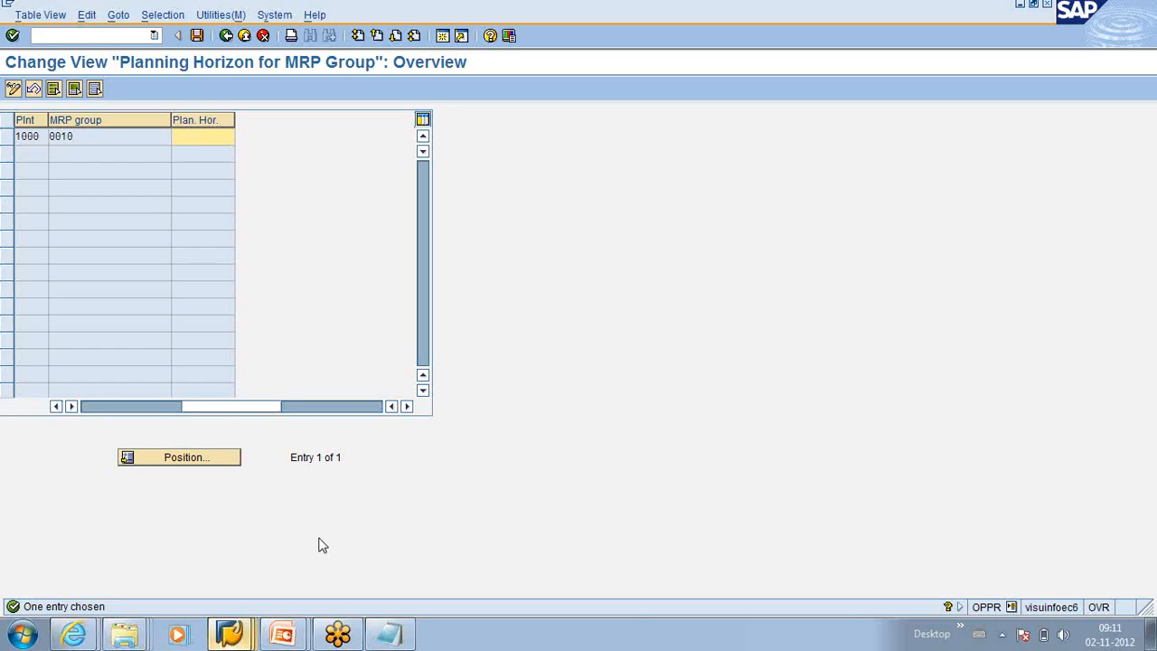
left_click(237, 638)
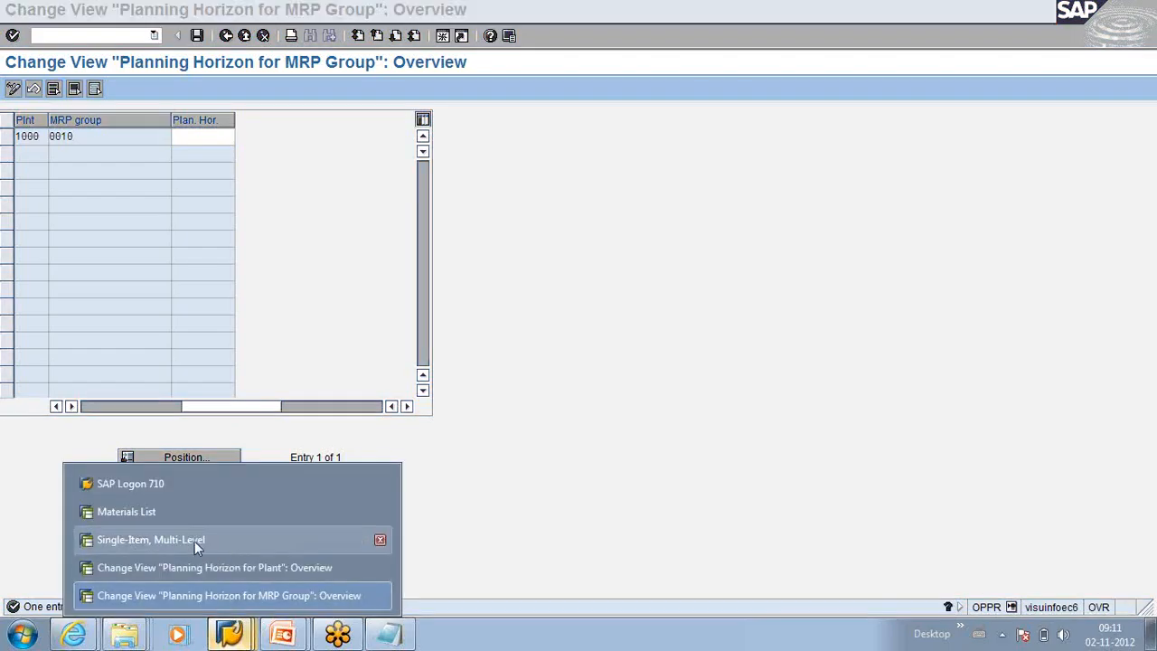
In the Single-Item, Multi-Level session, call transaction MD04 and display the stock/requirements list for material WAGANOR in plant 1000
left_click(194, 541)
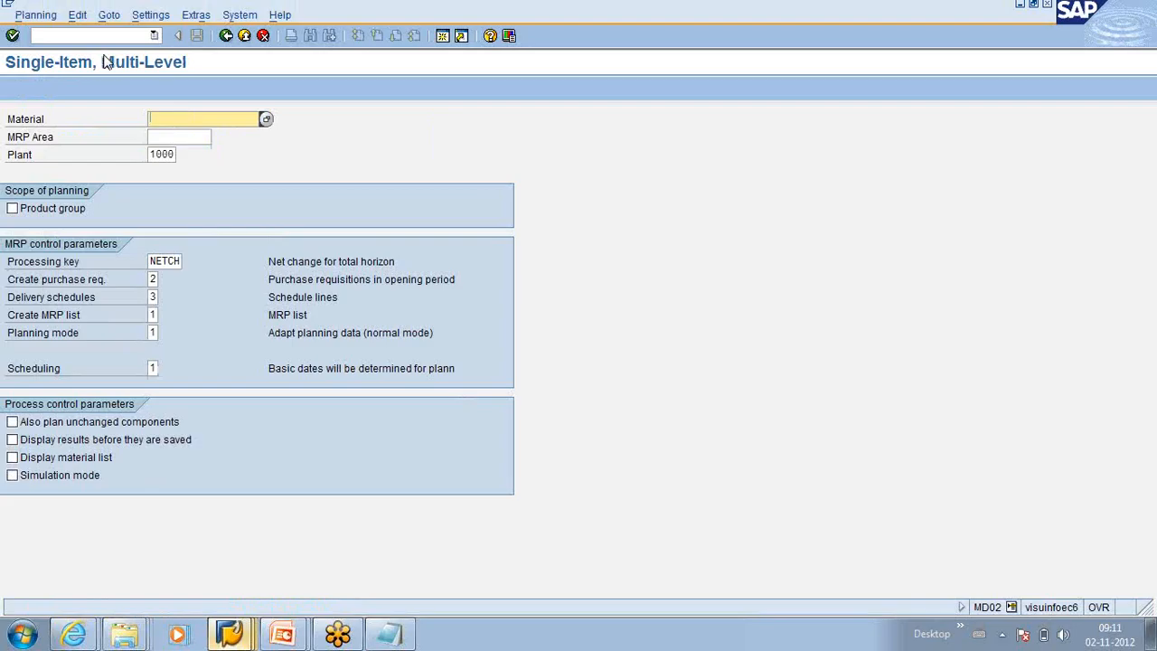
left_click(68, 37)
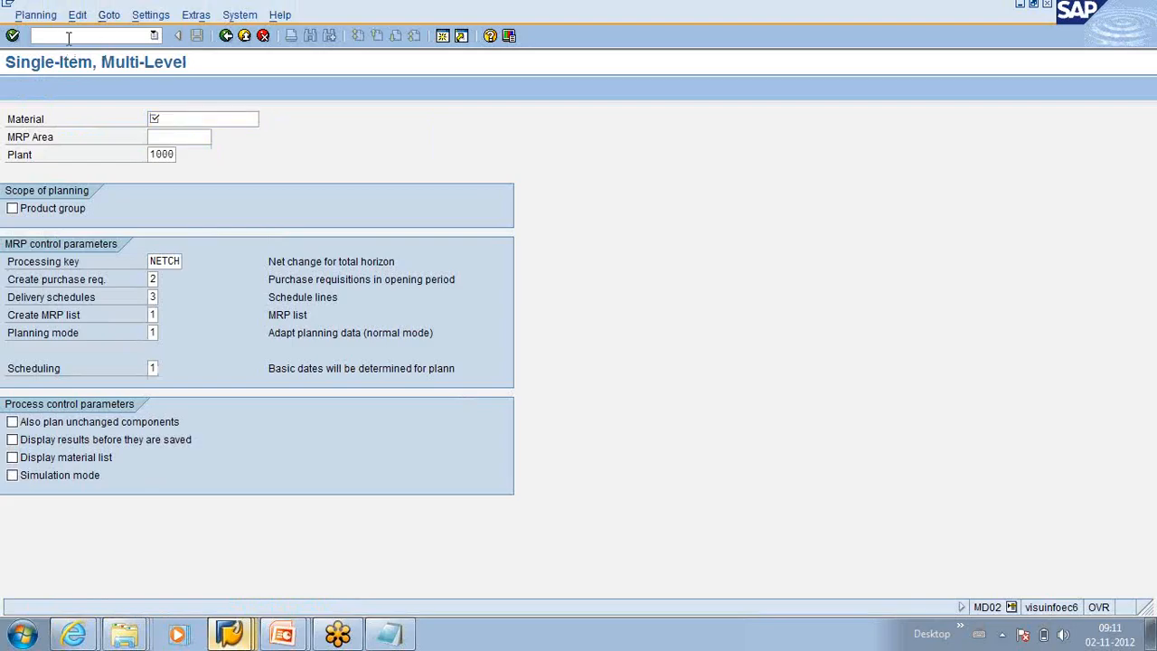
type("/n md04")
key("Return")
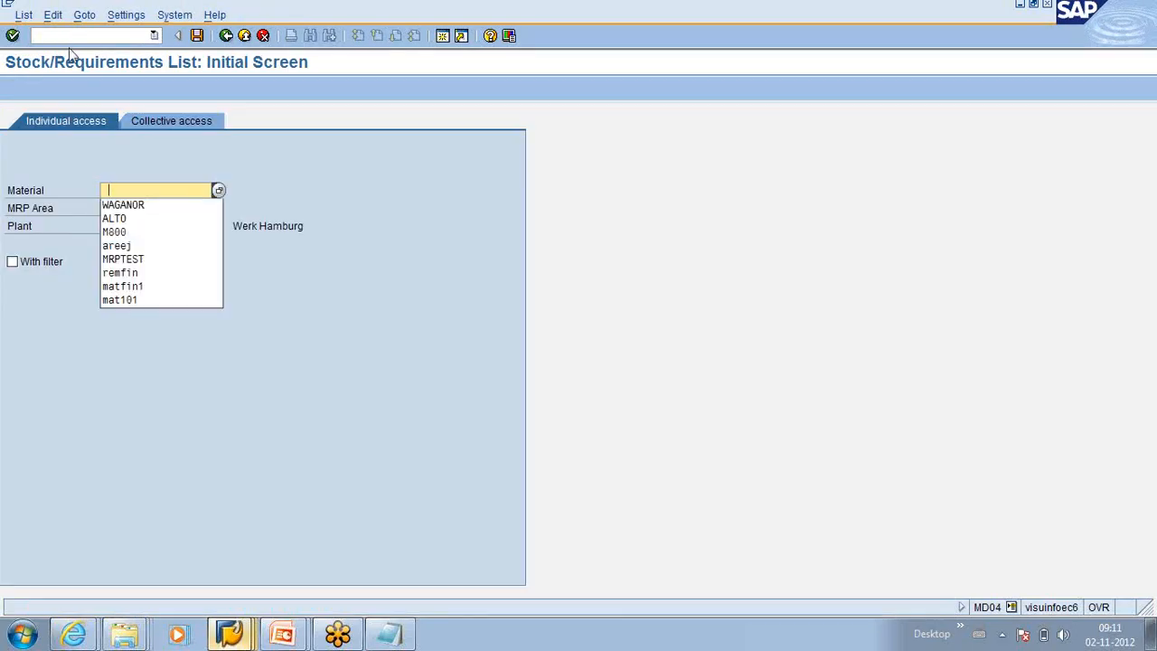
left_click(138, 205)
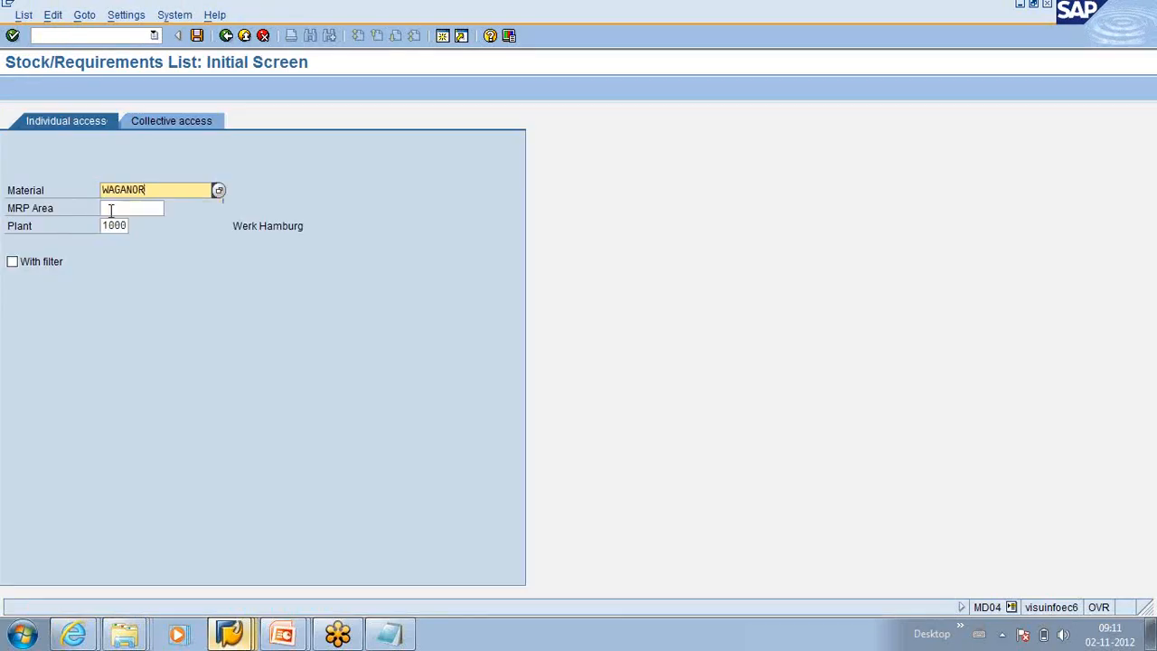
left_click(12, 36)
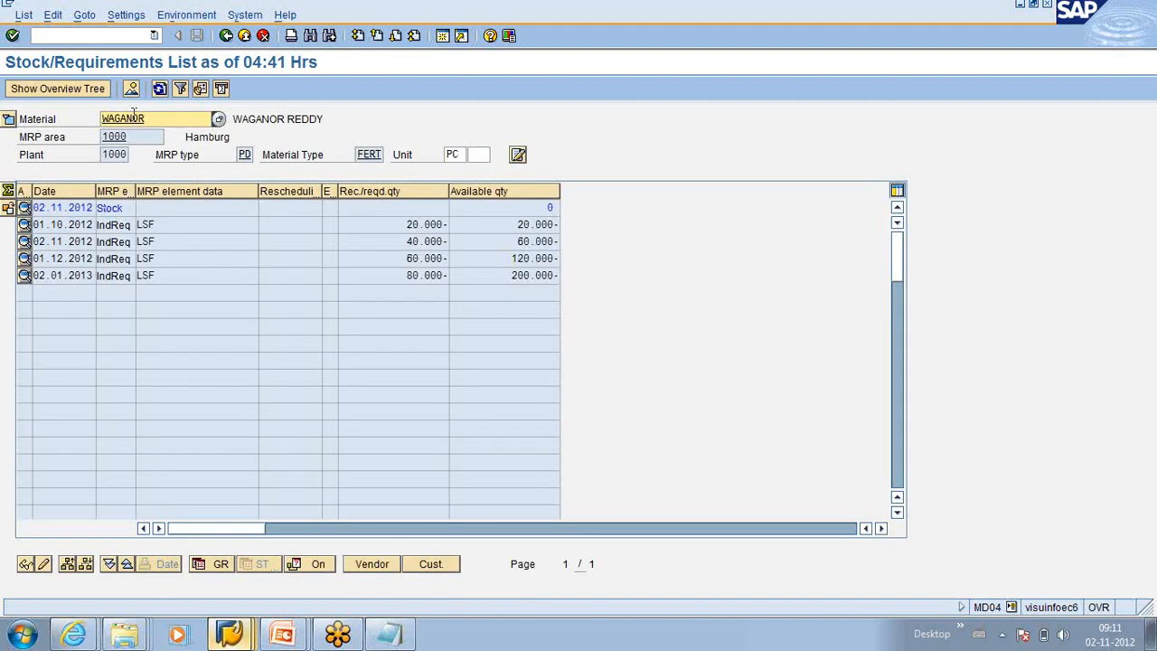
Display the MRP 3 data of material WAGANOR and check it against the planning horizon for the MRP group
double_click(134, 115)
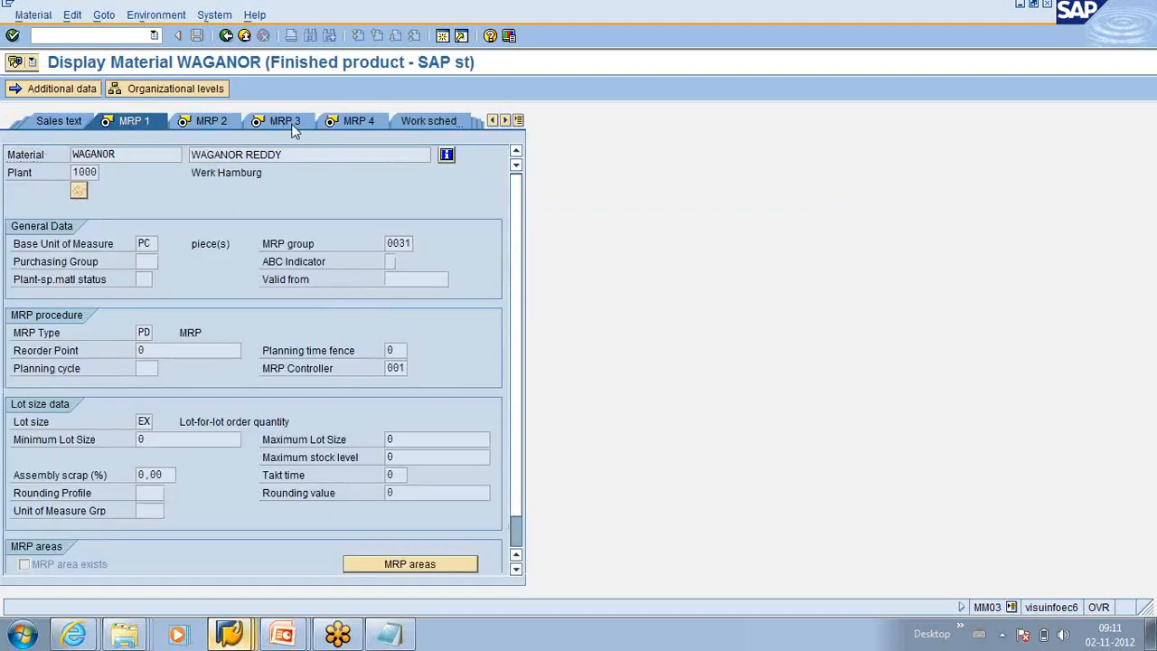
left_click(287, 123)
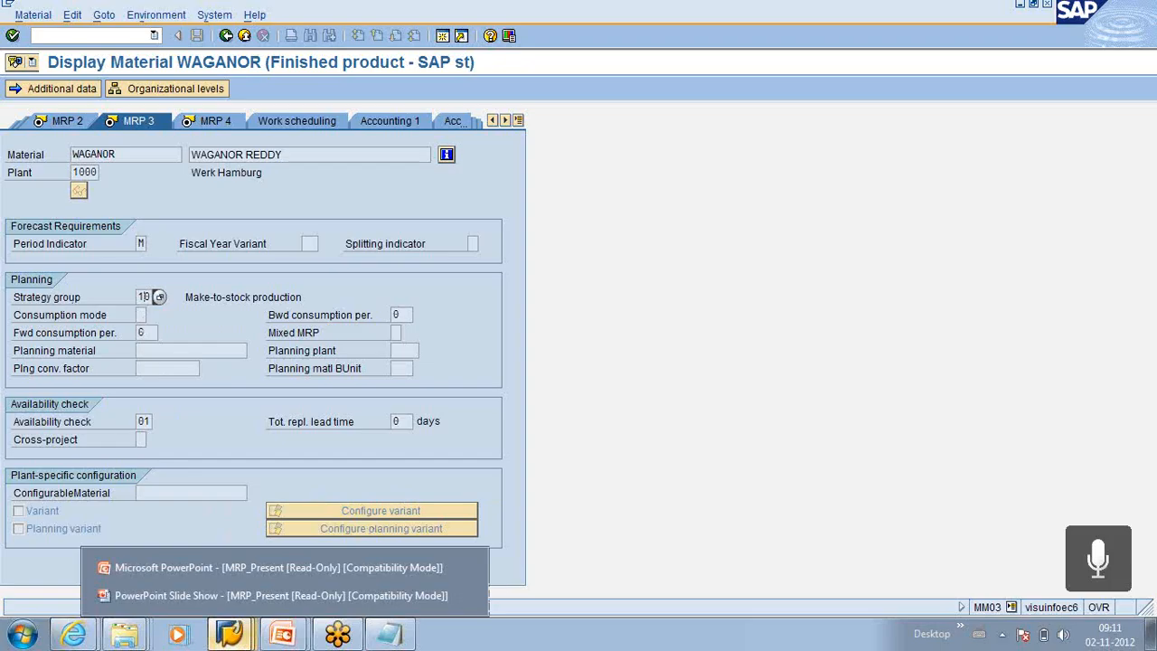
mouse_move(229, 634)
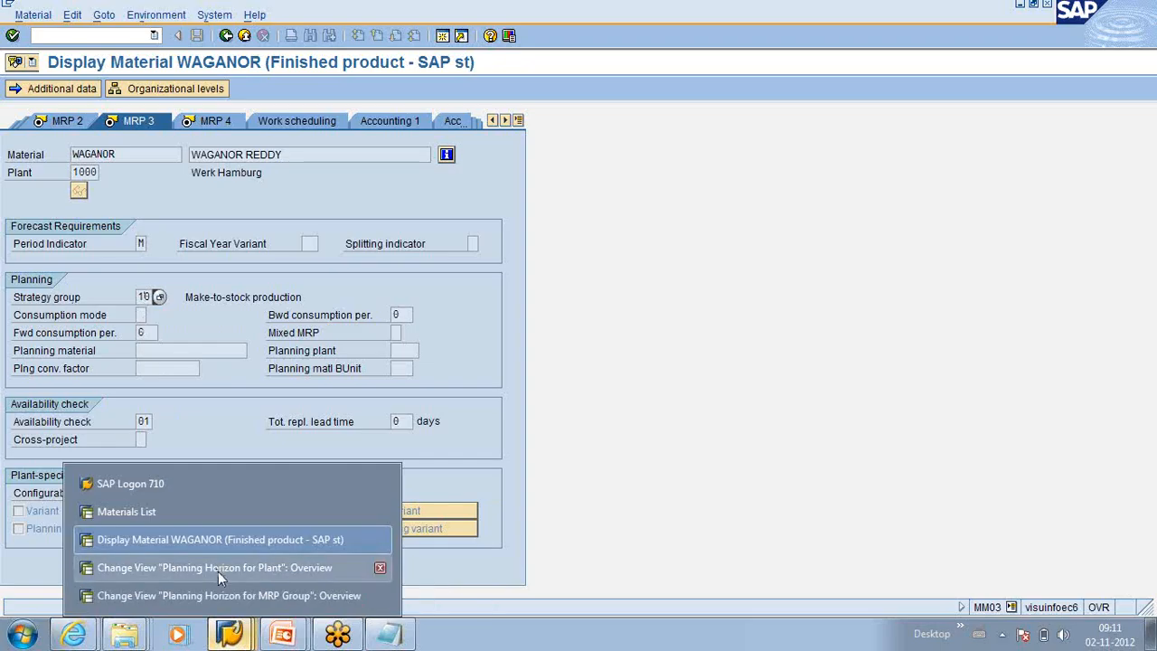
left_click(226, 592)
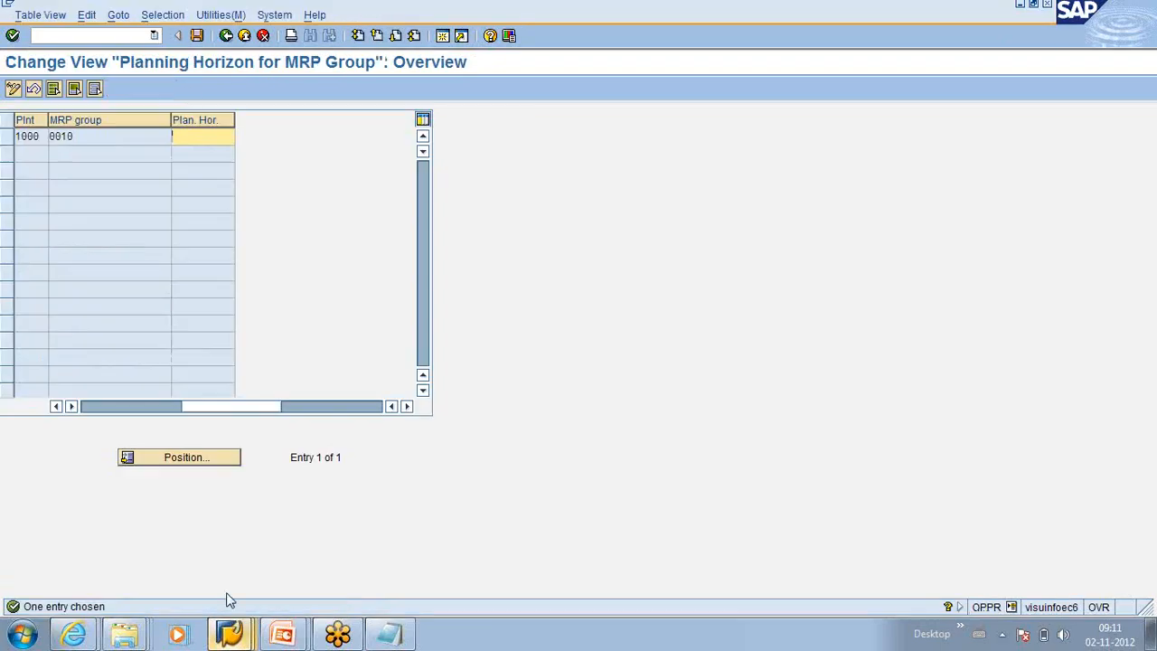
left_click(226, 36)
left_click(108, 190)
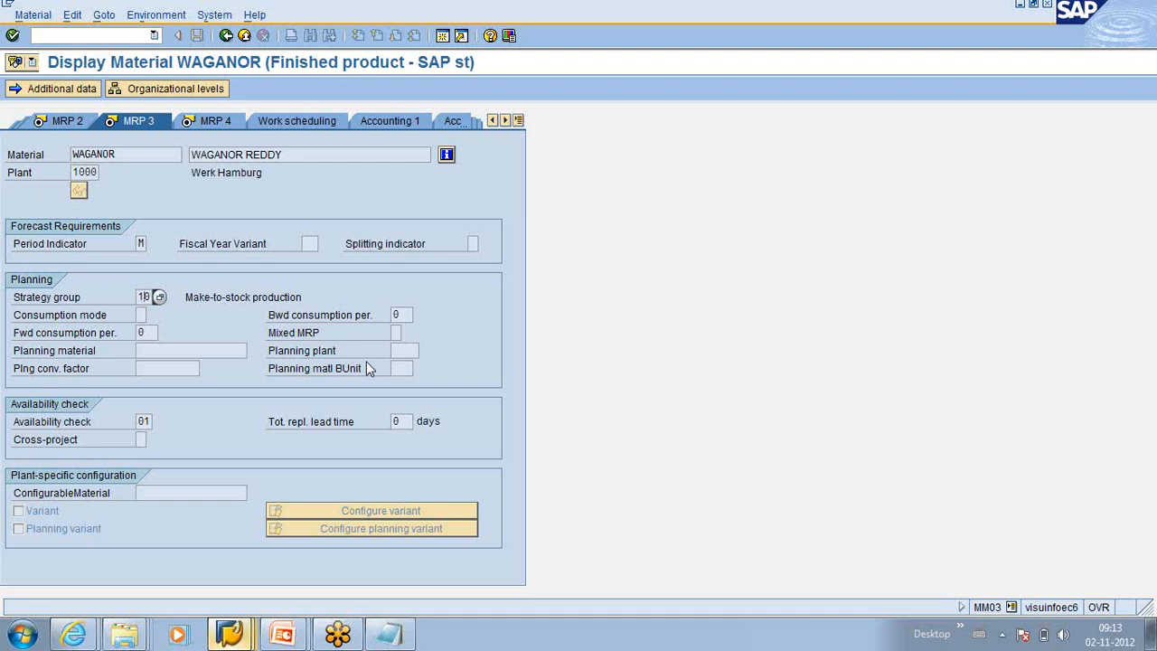
Switch to the Single Item - Multi-Level MRP slide, return to the Notepad notes and clear the highlighted NETPL line
key("alt+Tab")
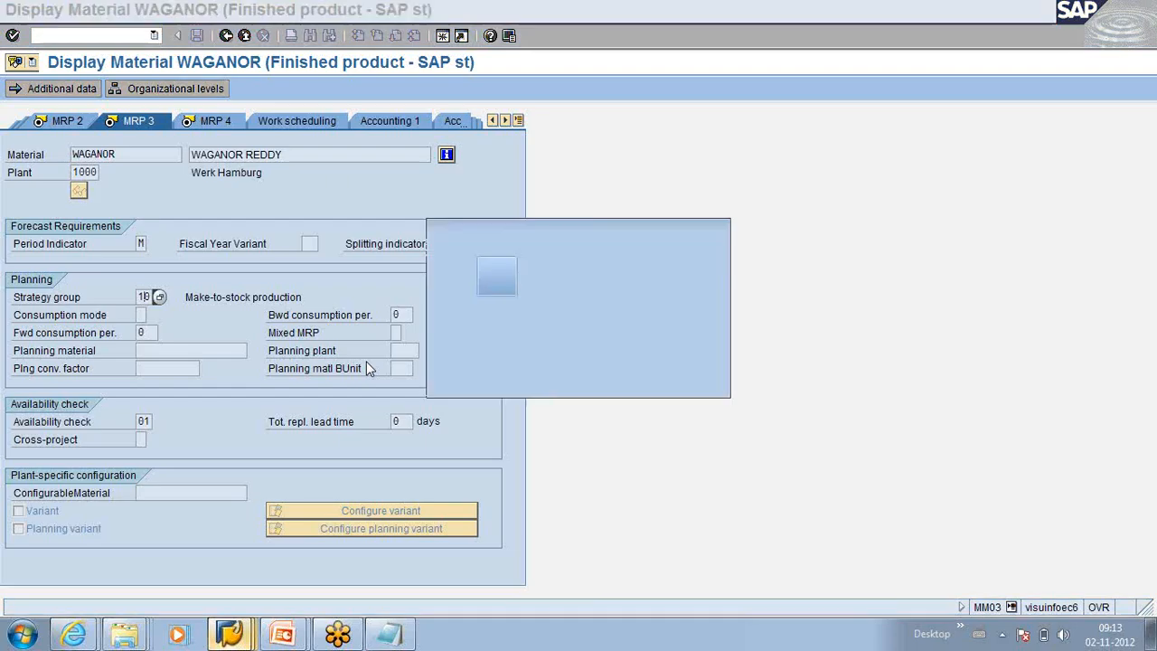
key("alt+Tab")
key("alt+Tab")
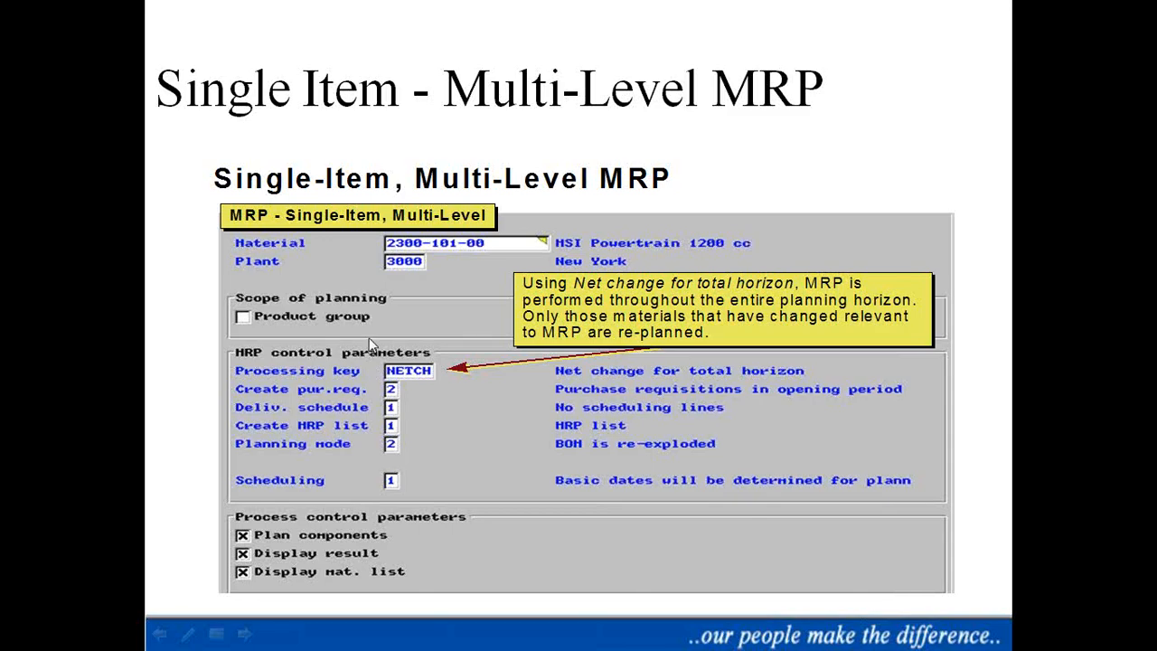
key("alt+Tab")
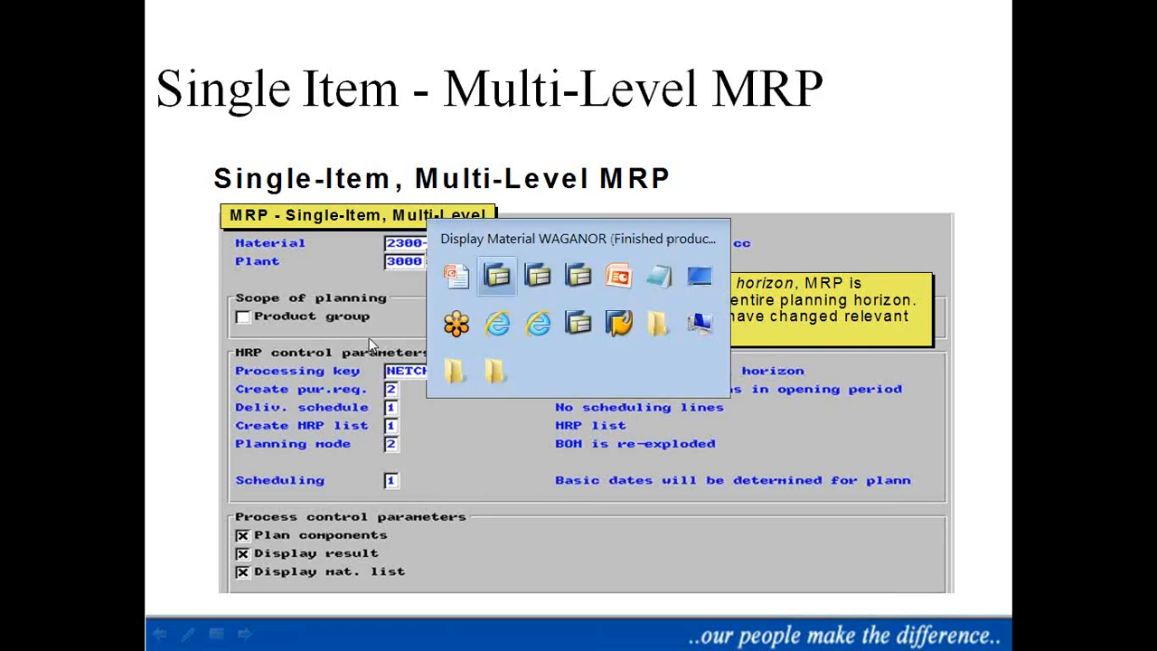
key("alt+Tab")
key("alt+Tab")
key("alt+Tab")
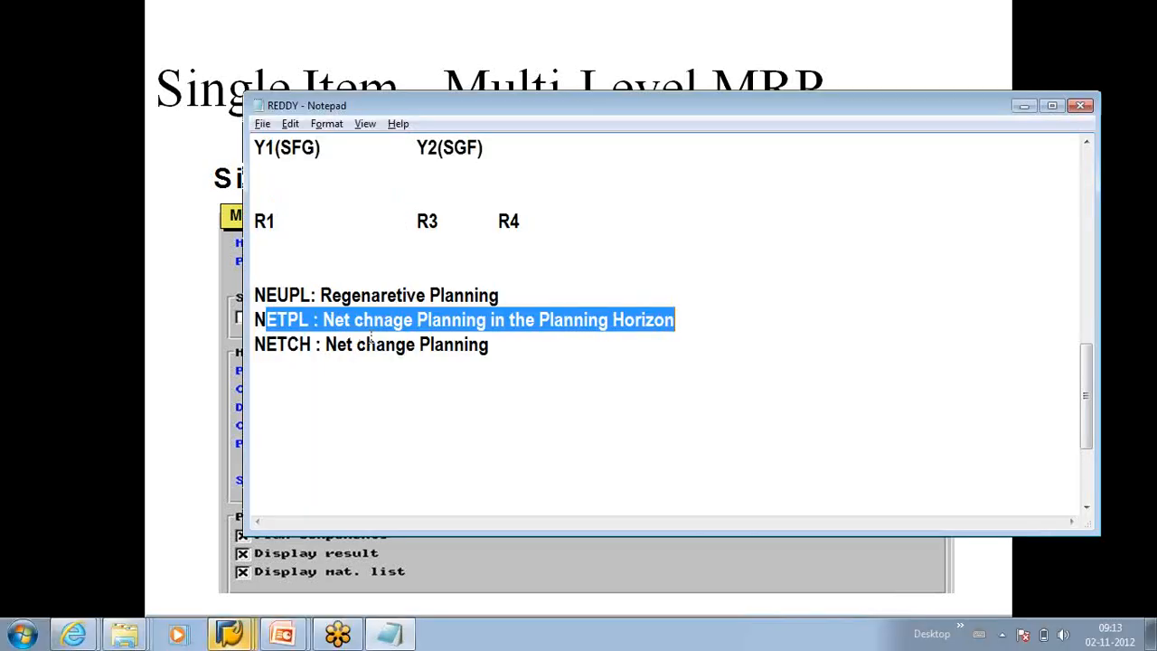
left_click(431, 412)
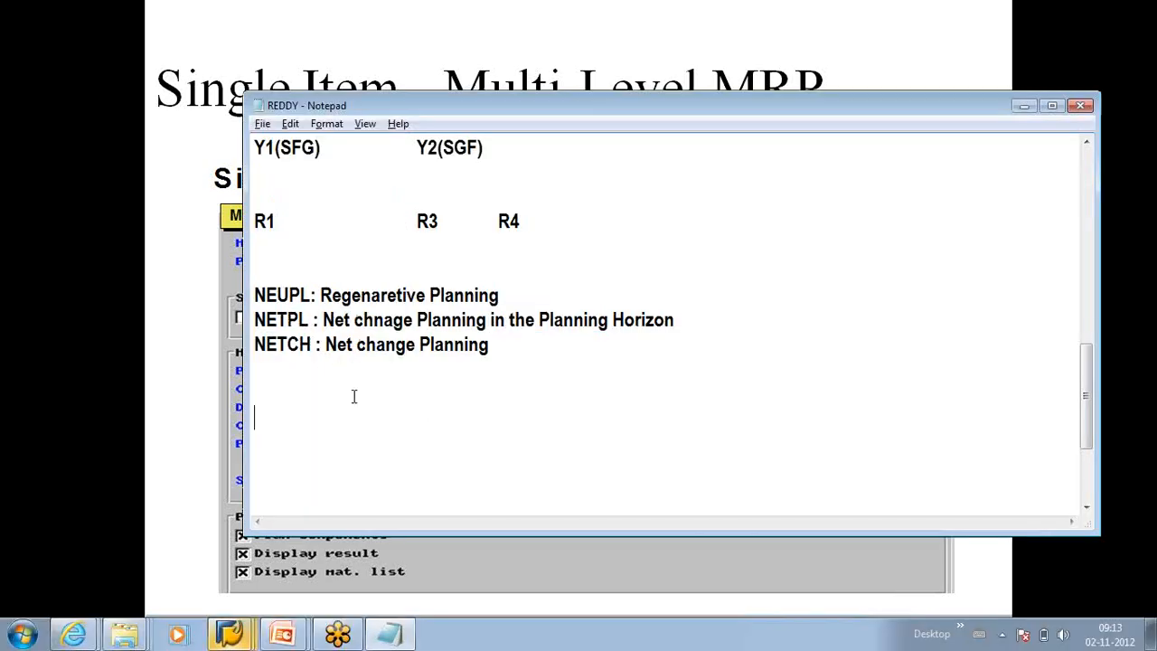
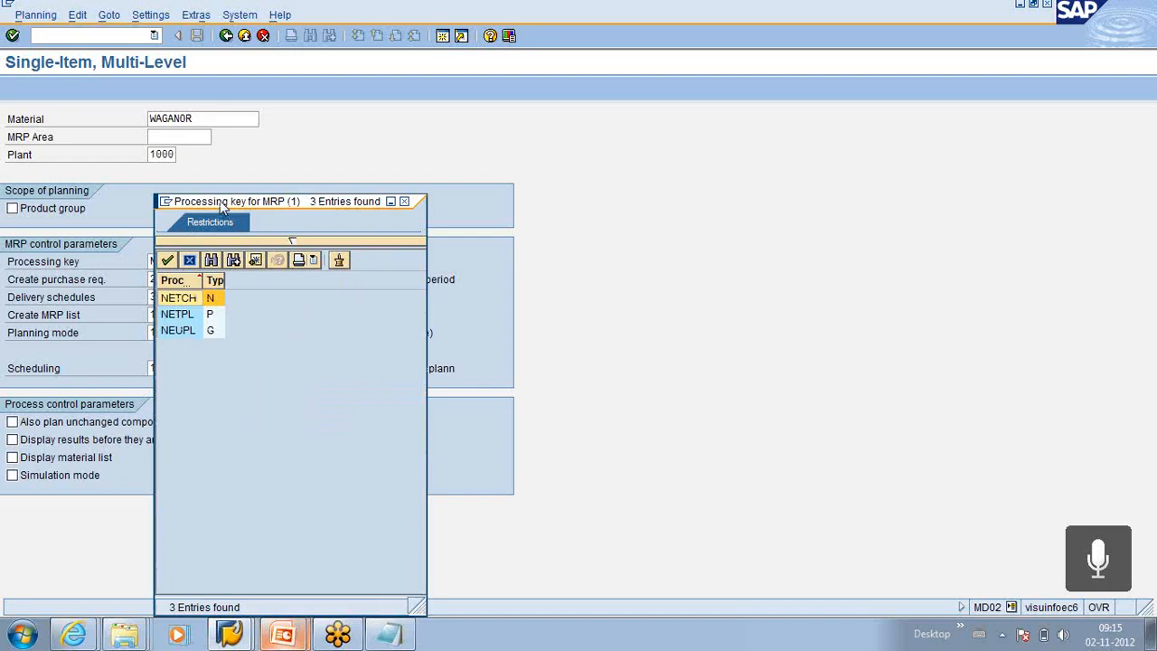
Review the MRP processing key list beside its field in MD02, close it and check the key notes in Notepad once more
left_click_drag(225, 205, 256, 159)
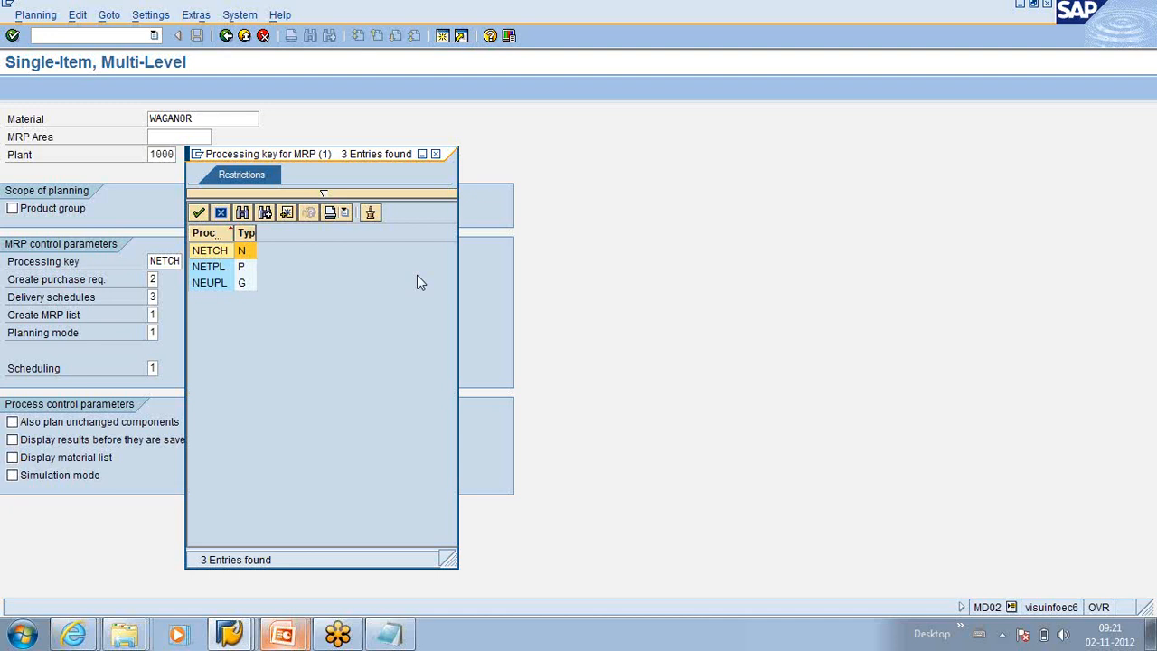
left_click(169, 262)
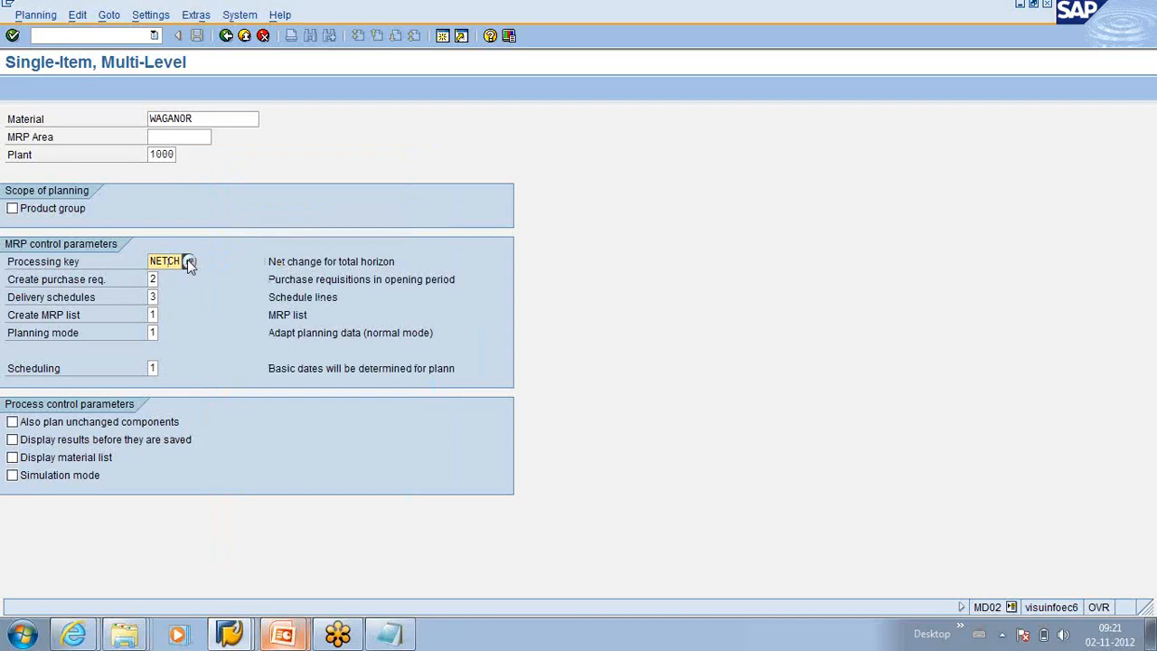
left_click(389, 633)
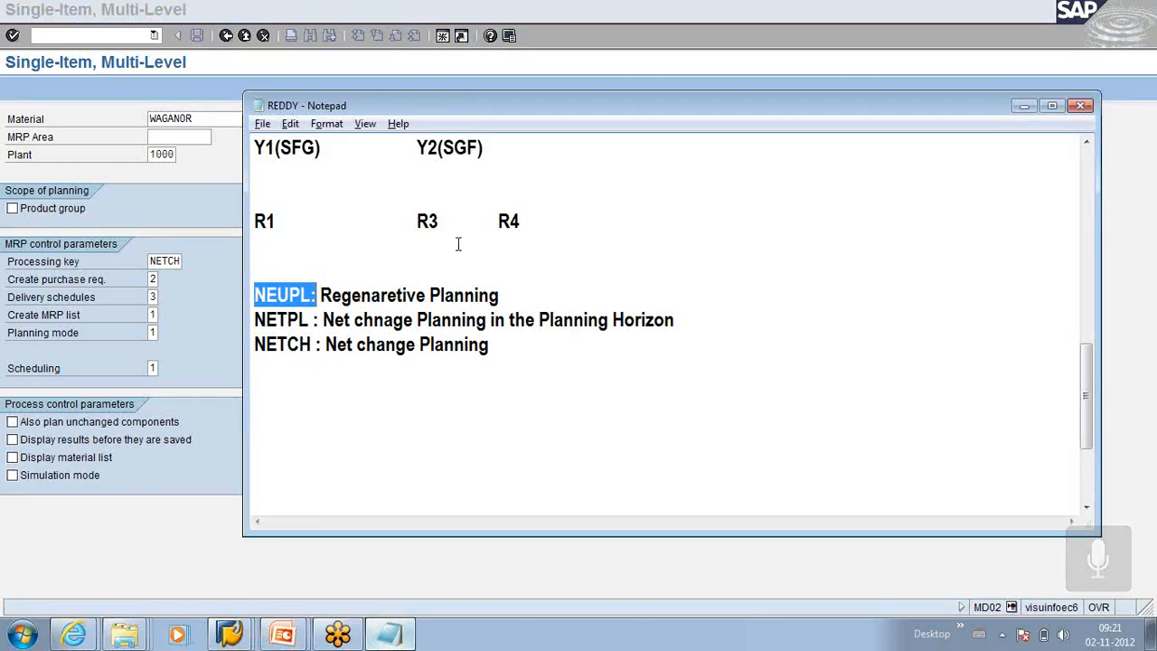
left_click(1024, 106)
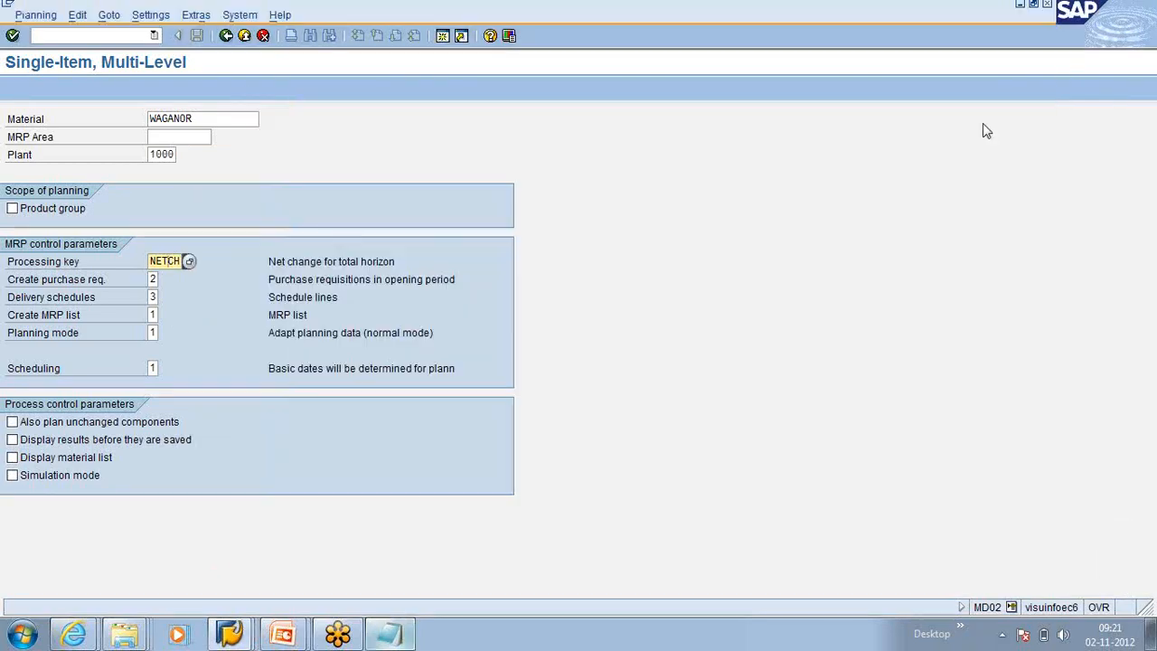
Display the creation indicators for purchase requisitions beside the MRP control parameters and review entries 1, 2 and 3
left_click(152, 279)
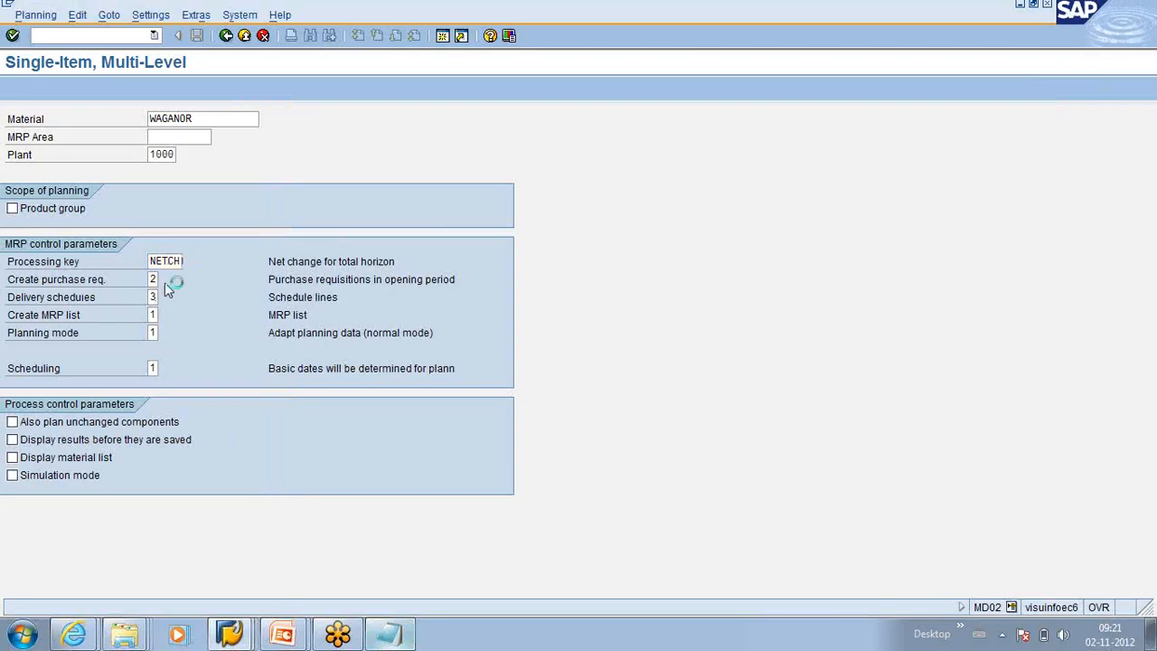
left_click(164, 280)
left_click_drag(156, 114, 318, 221)
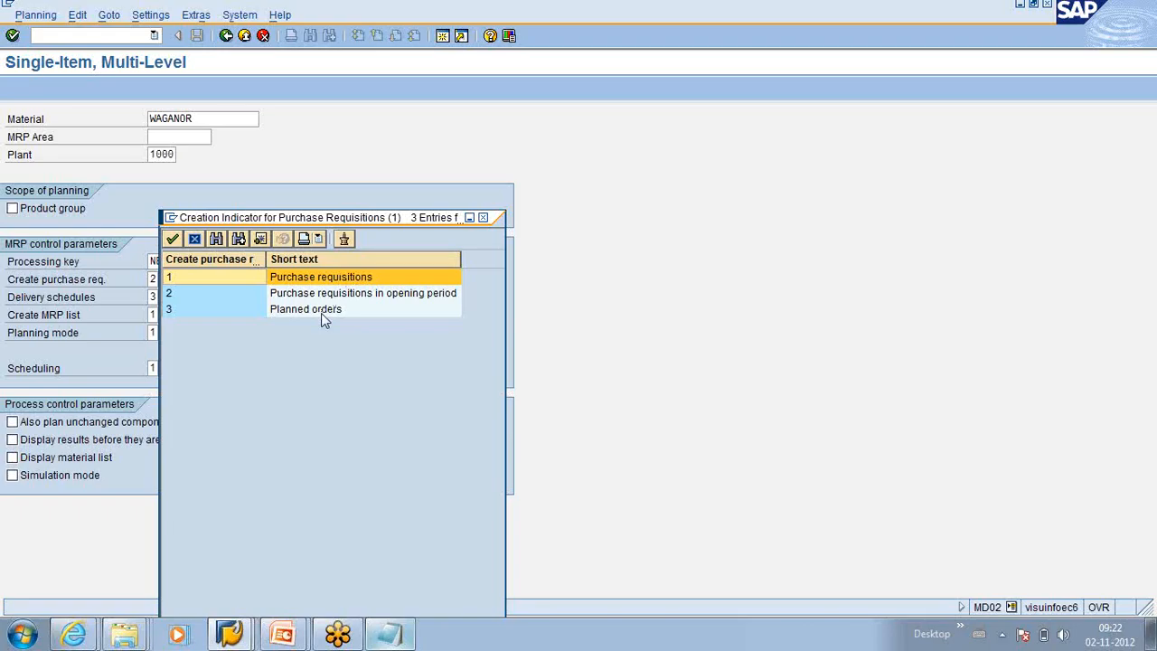
left_click(321, 312)
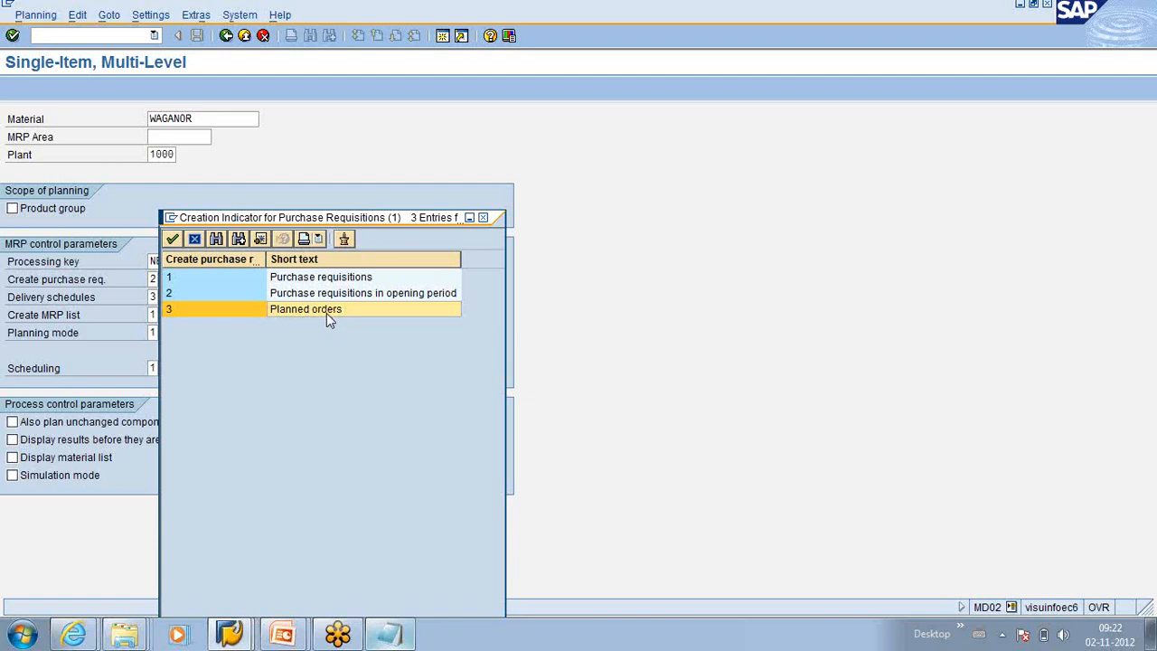
left_click(327, 282)
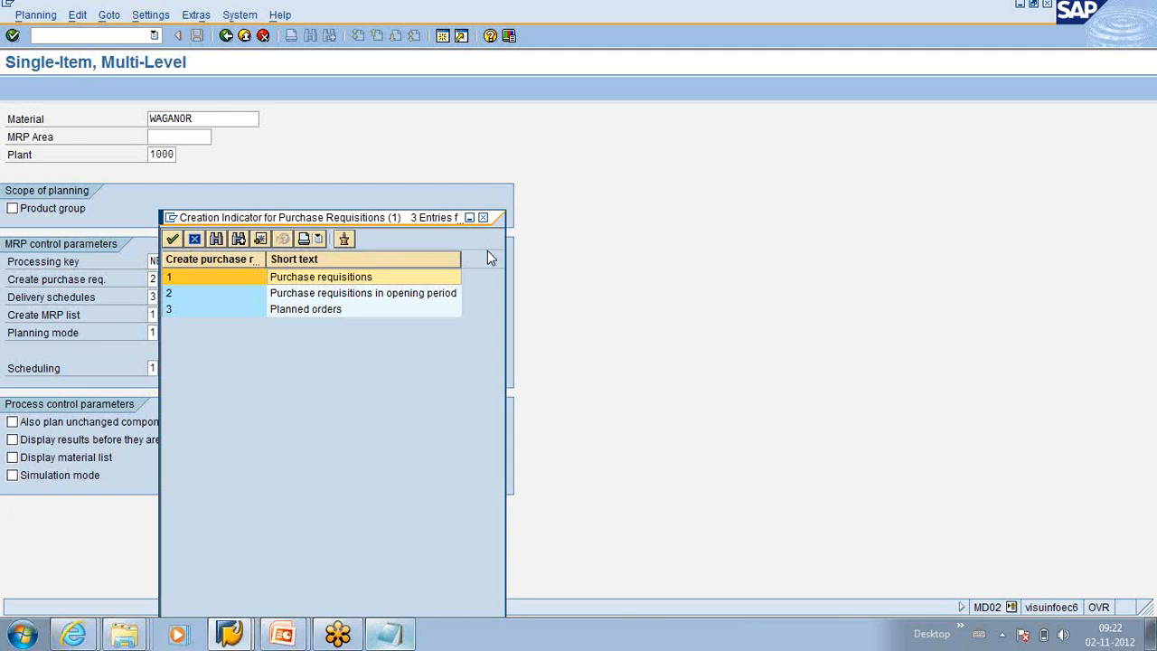
key("Down")
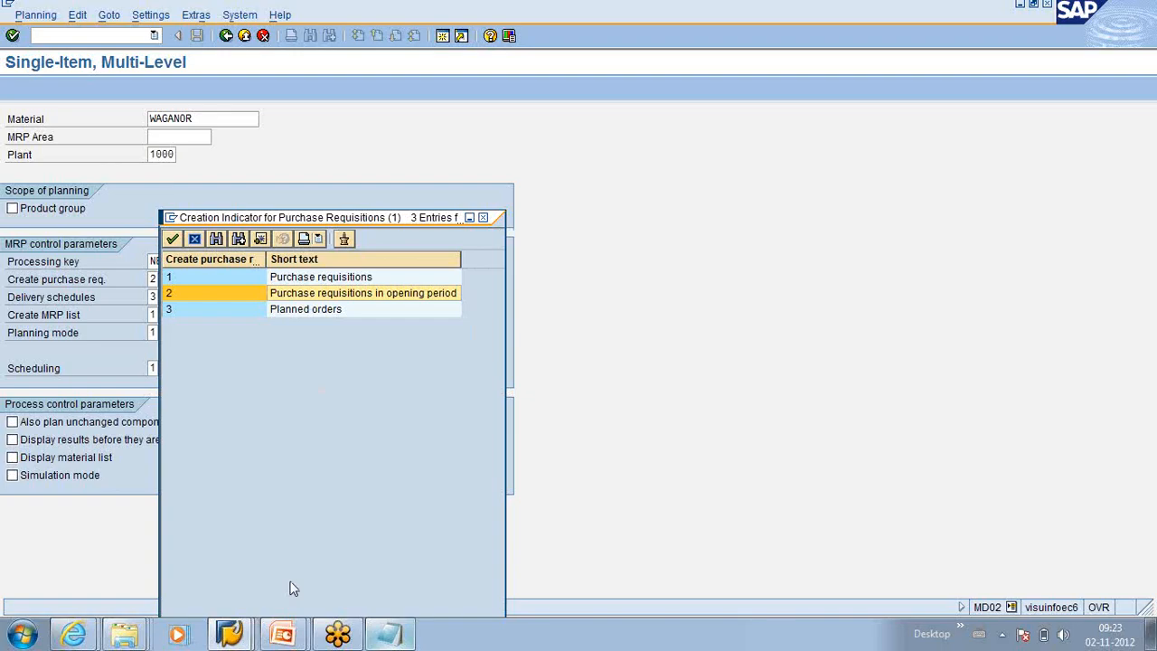
Switch to the WAGANOR material display and check scheduling margin key 001 in the MRP 2 list of possible keys
left_click(231, 633)
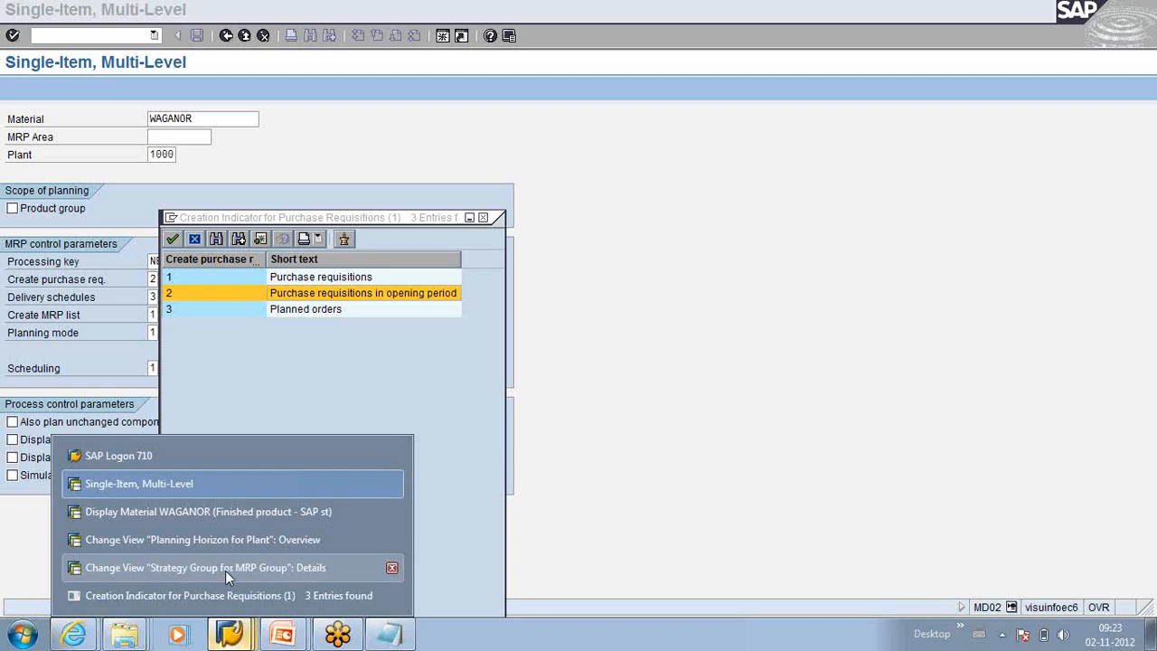
left_click(219, 515)
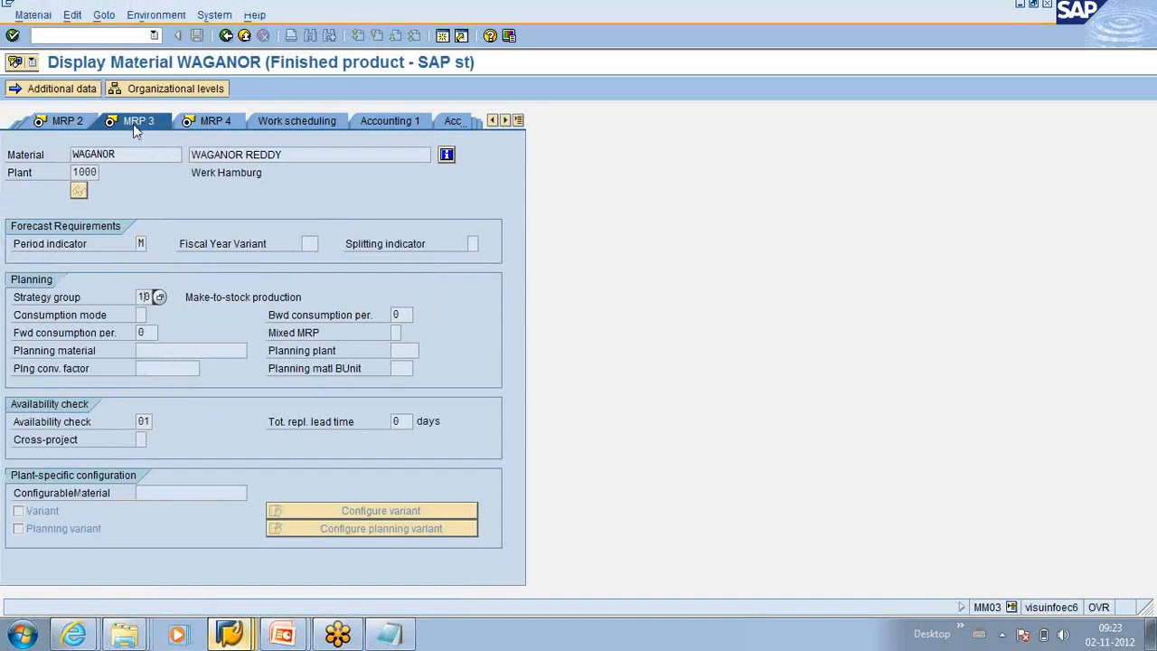
left_click(65, 125)
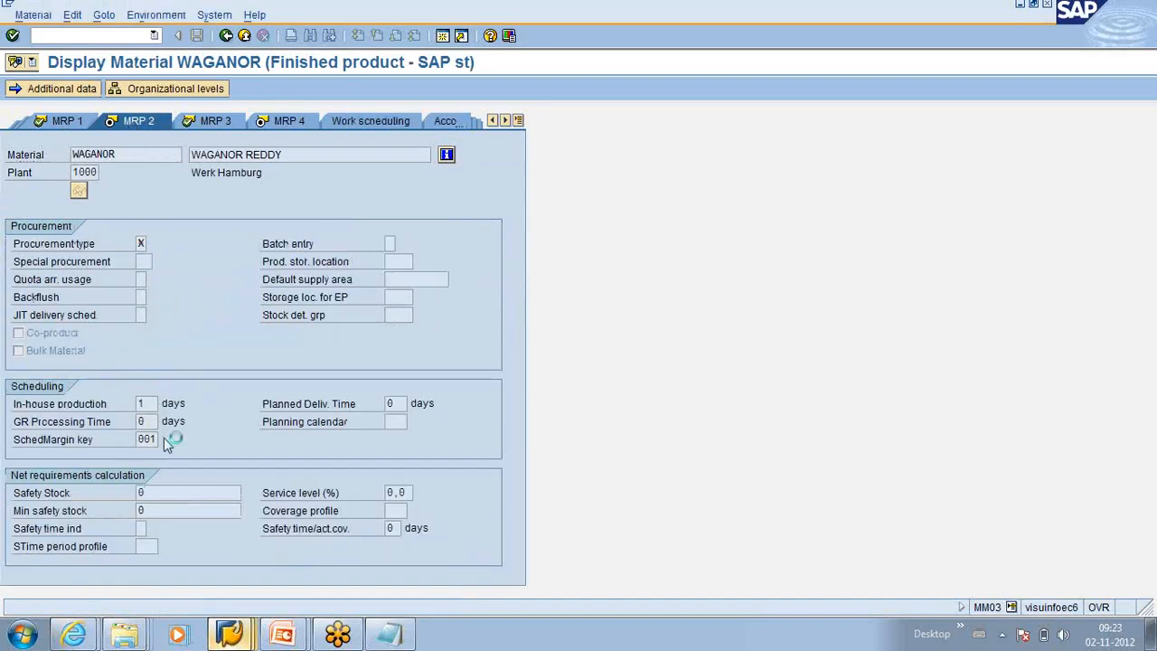
left_click_drag(253, 11, 283, 296)
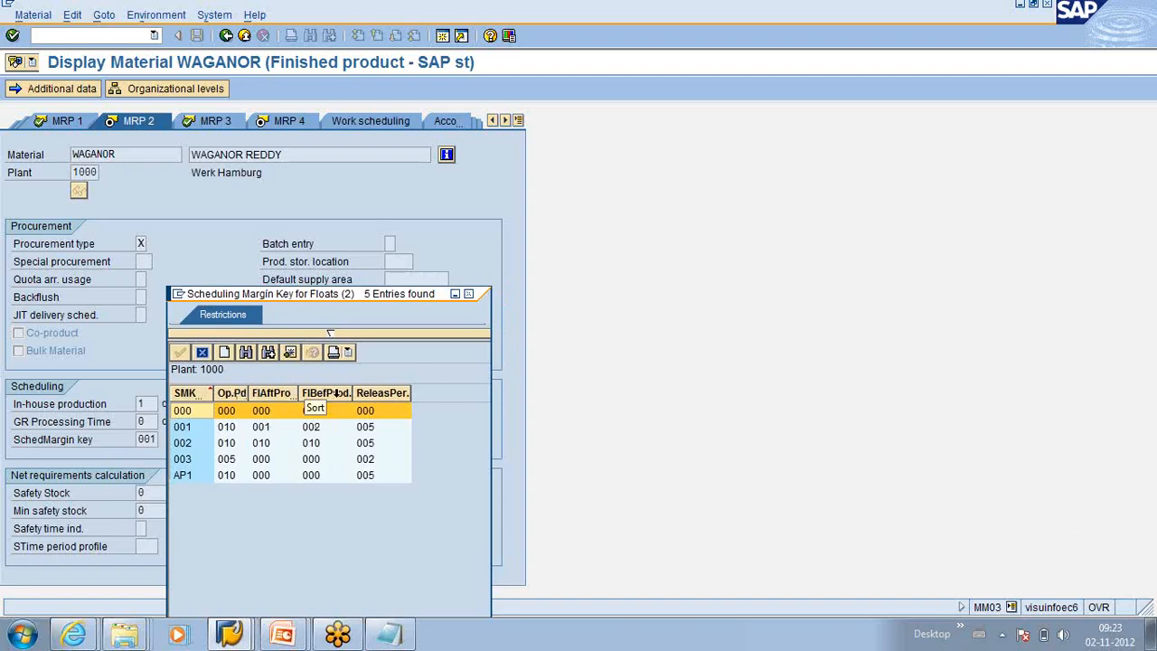
left_click(229, 429)
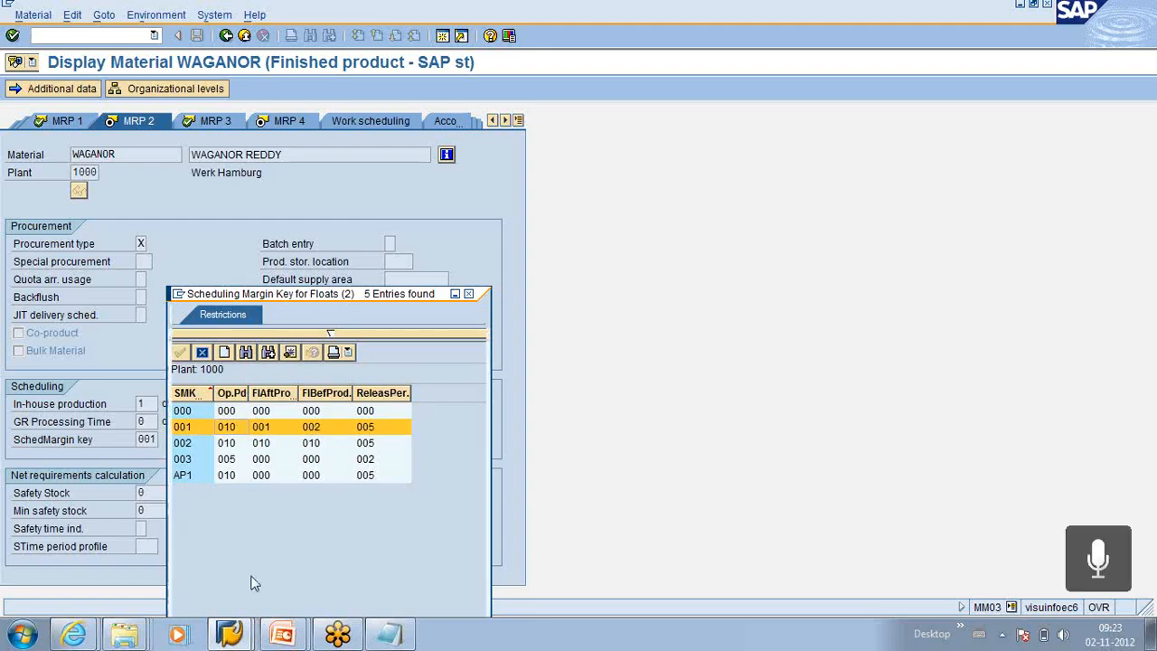
Return to the purchase requisition creation indicators, compare entries 1 and 2, and close the list without changing the parameter
mouse_move(261, 638)
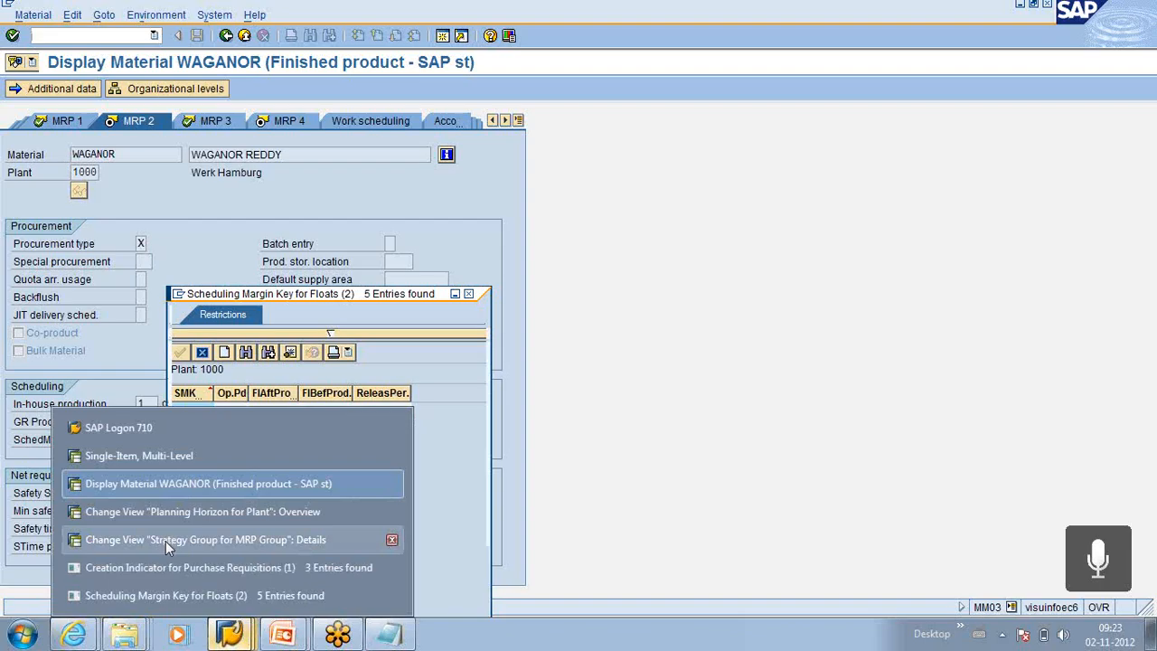
left_click(201, 576)
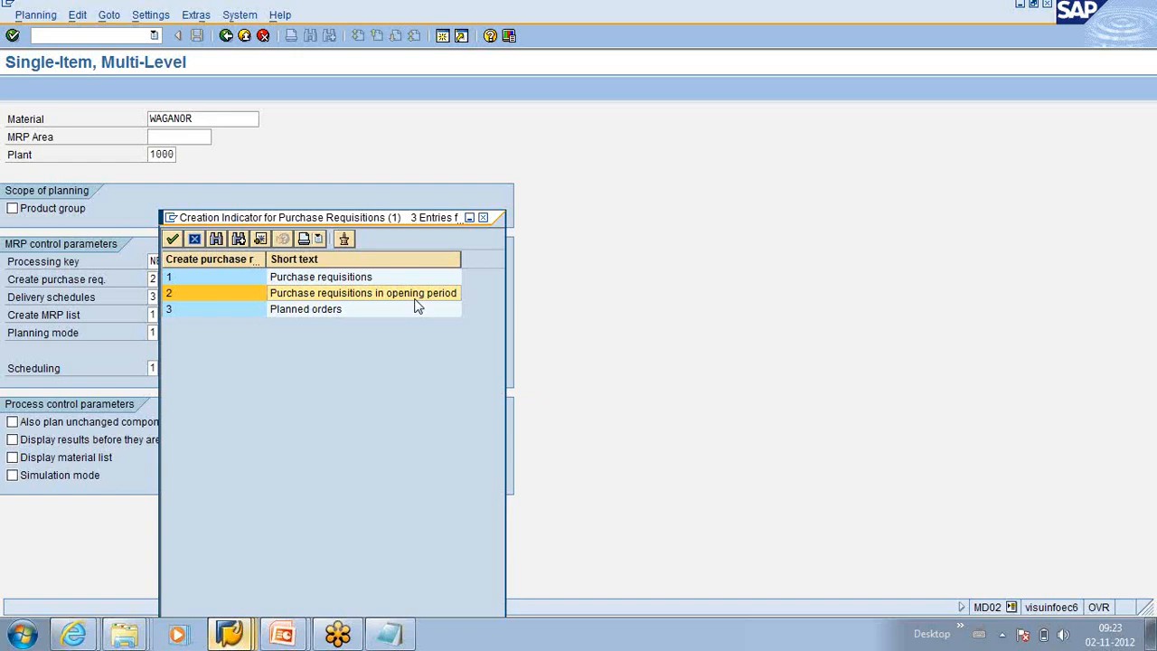
left_click(343, 279)
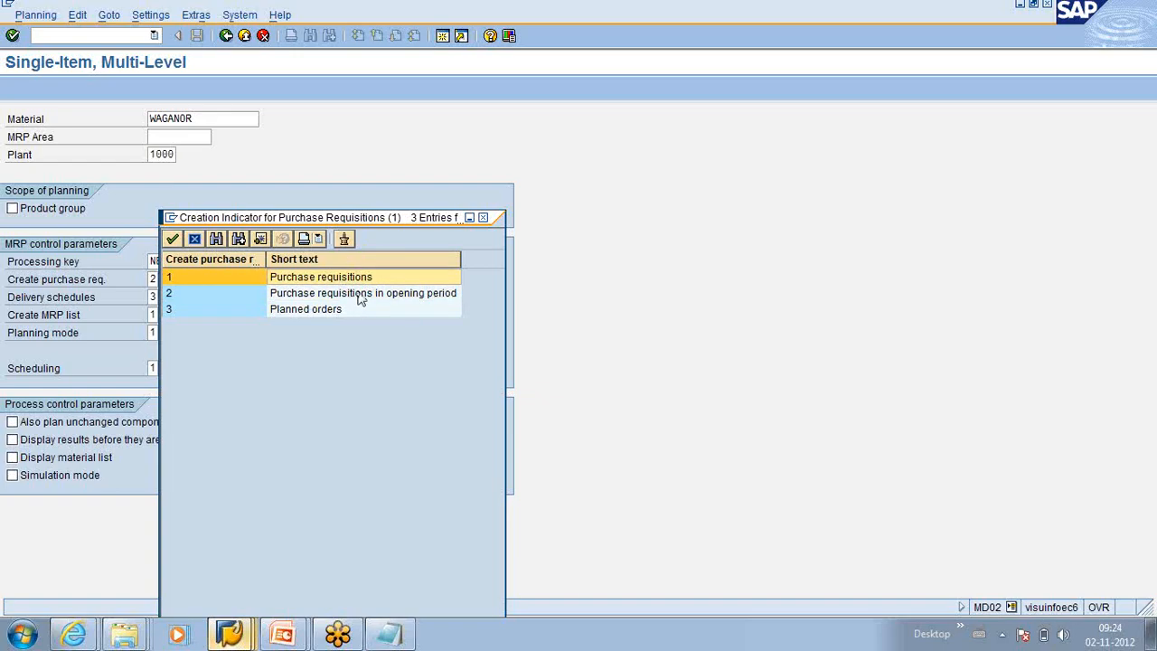
left_click(360, 297)
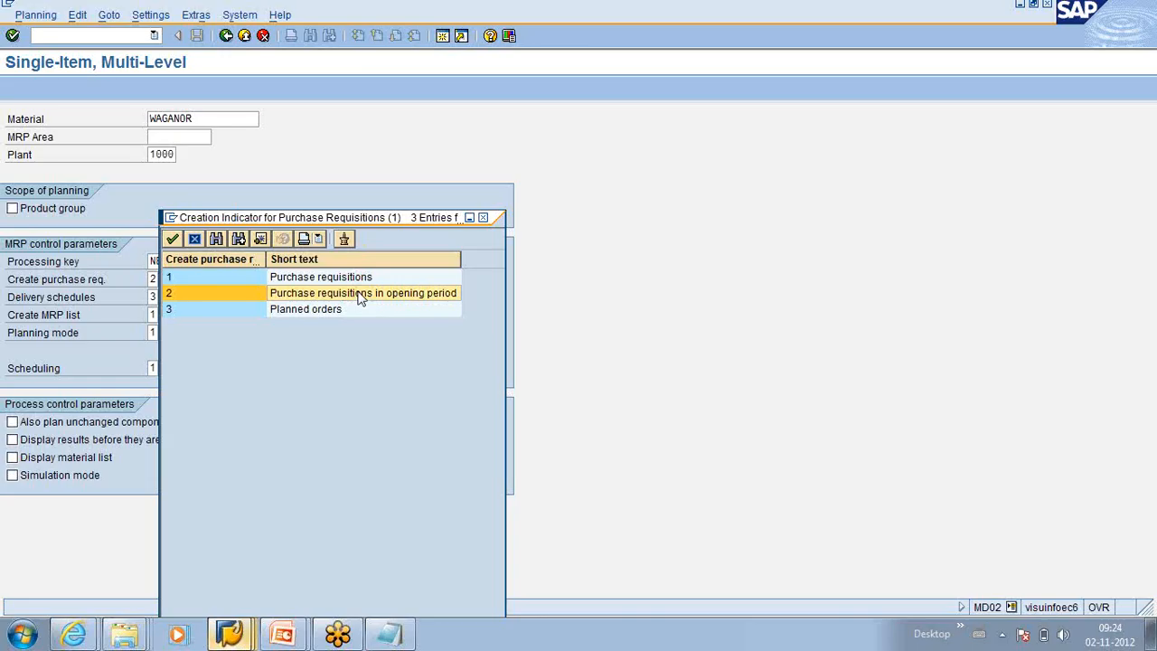
left_click(482, 217)
Review the three schedule line options for the Delivery schedules parameter beside its field, and close the list without choosing one
left_click(154, 297)
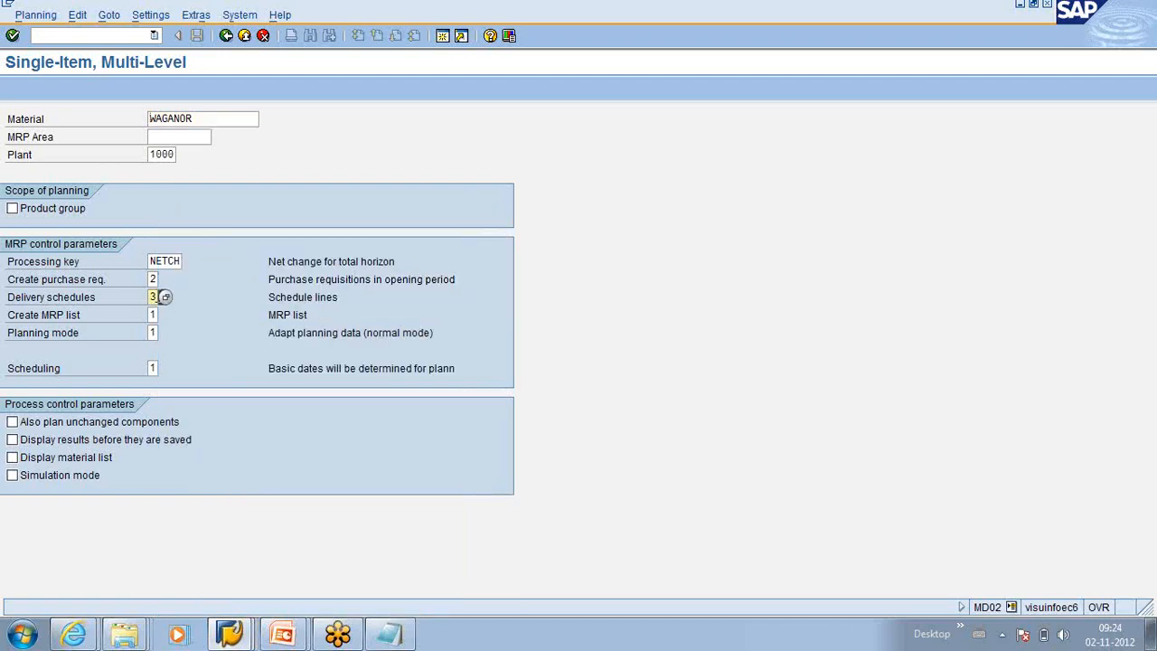
left_click(163, 297)
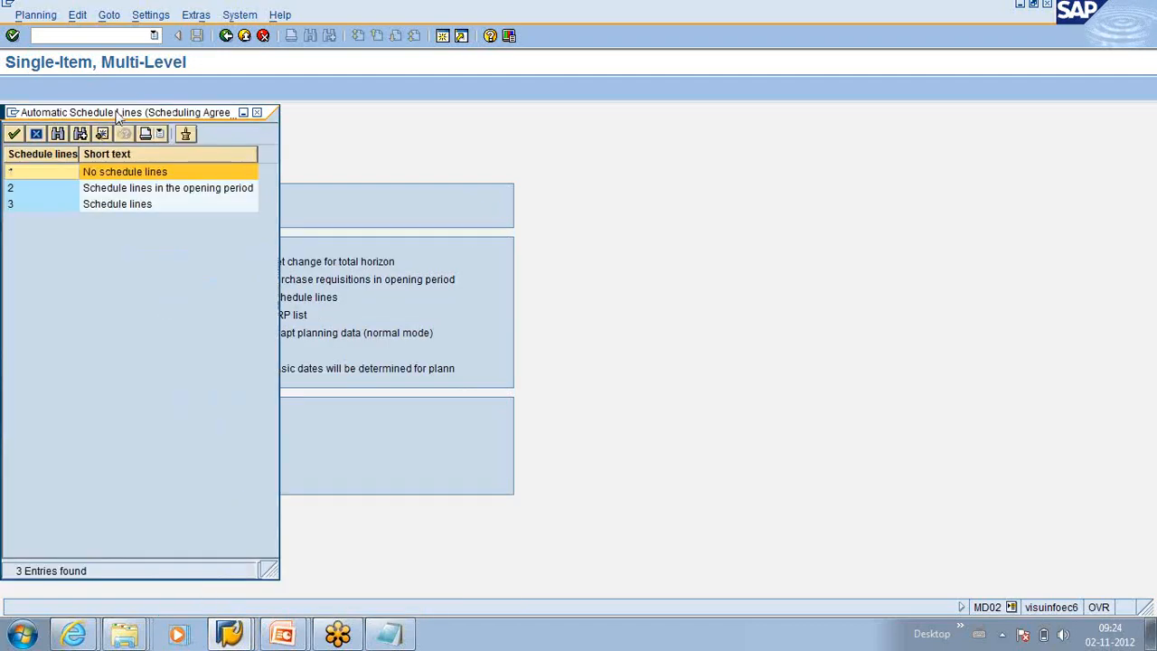
left_click_drag(117, 117, 302, 208)
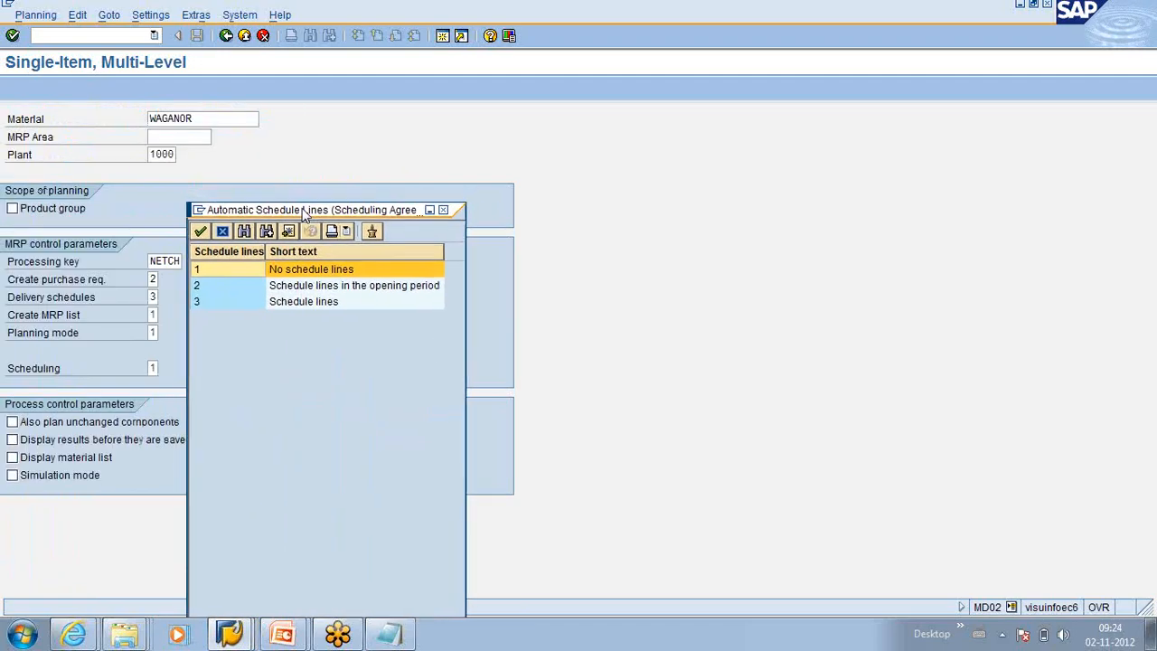
left_click(300, 305)
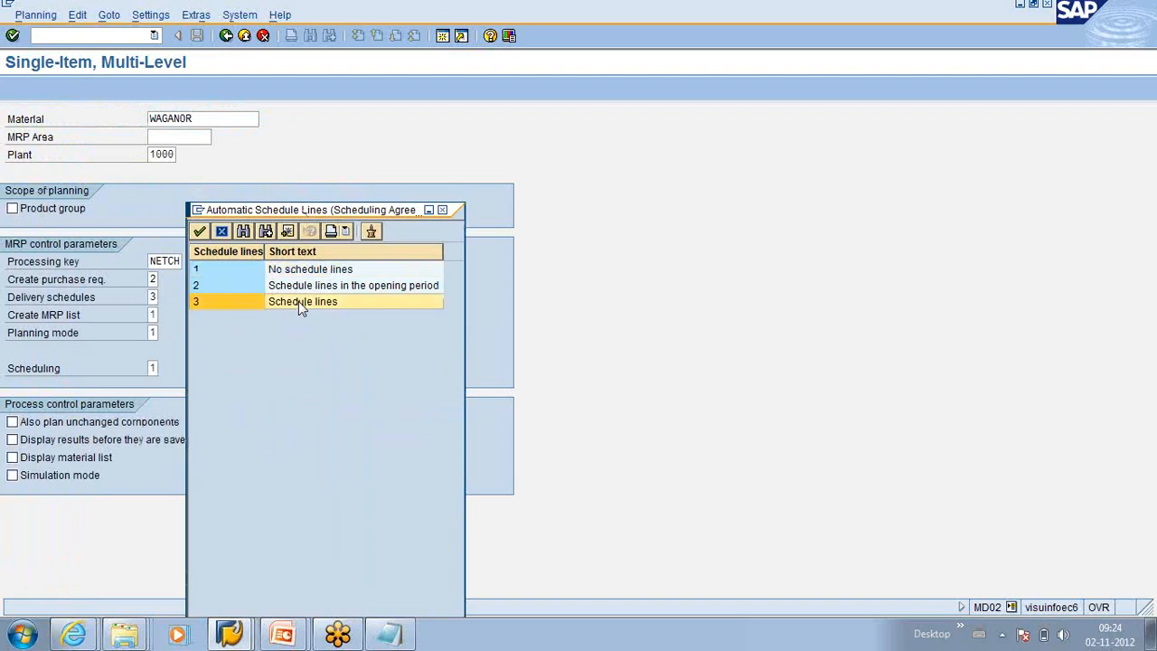
left_click(305, 273)
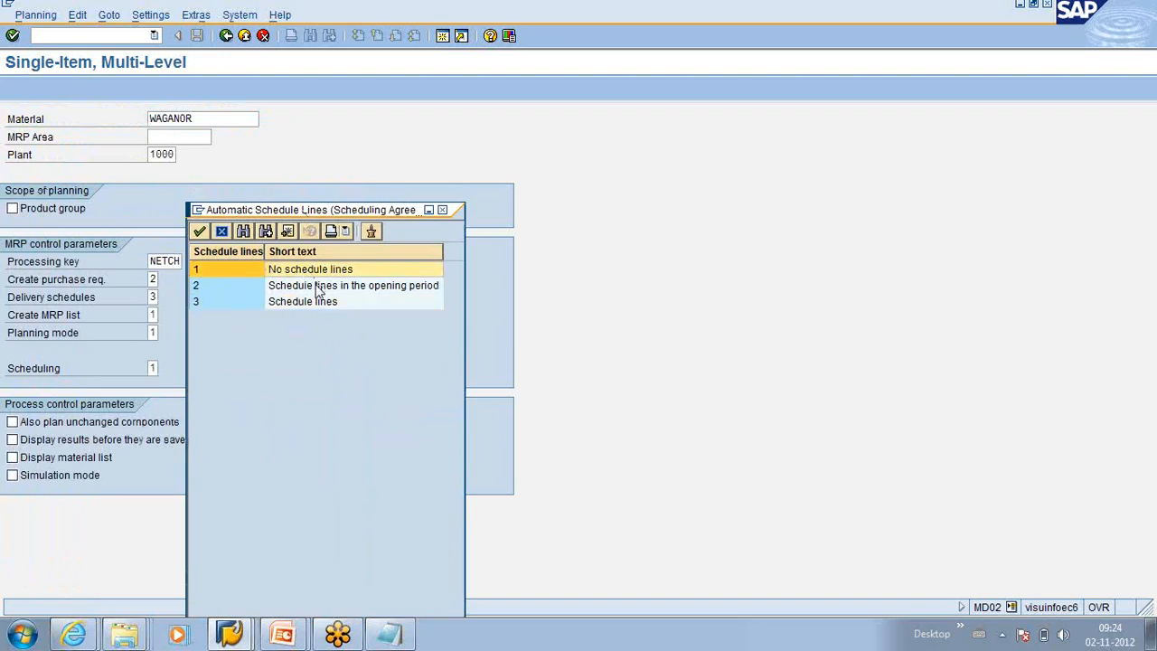
left_click(318, 288)
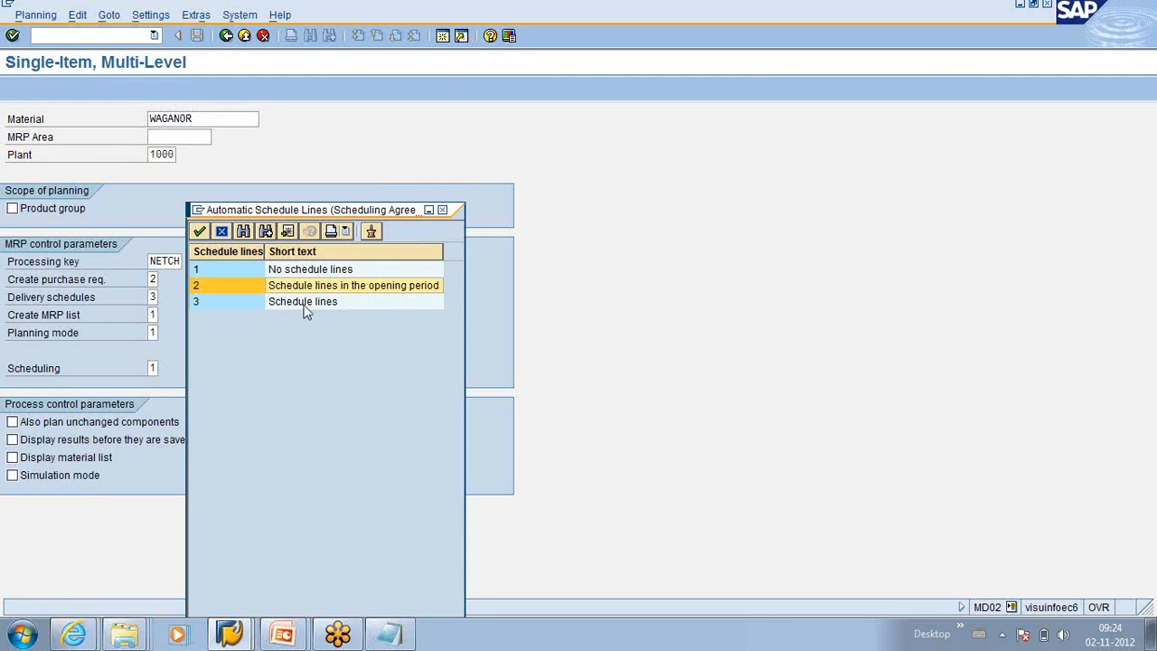
left_click(306, 308)
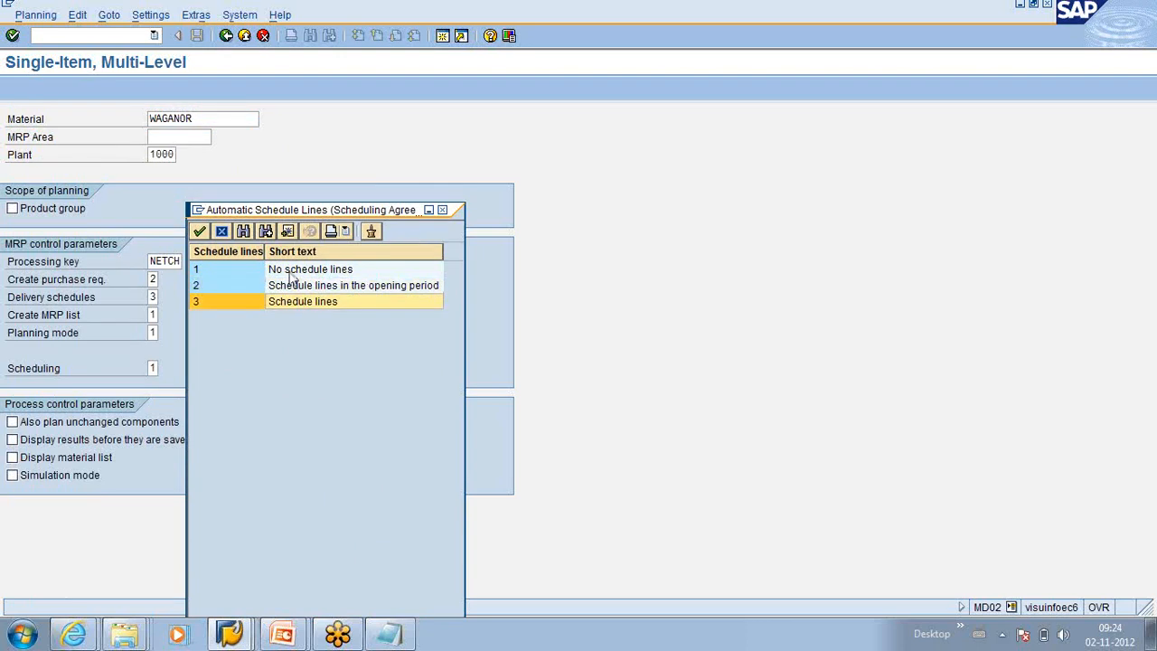
left_click(290, 273)
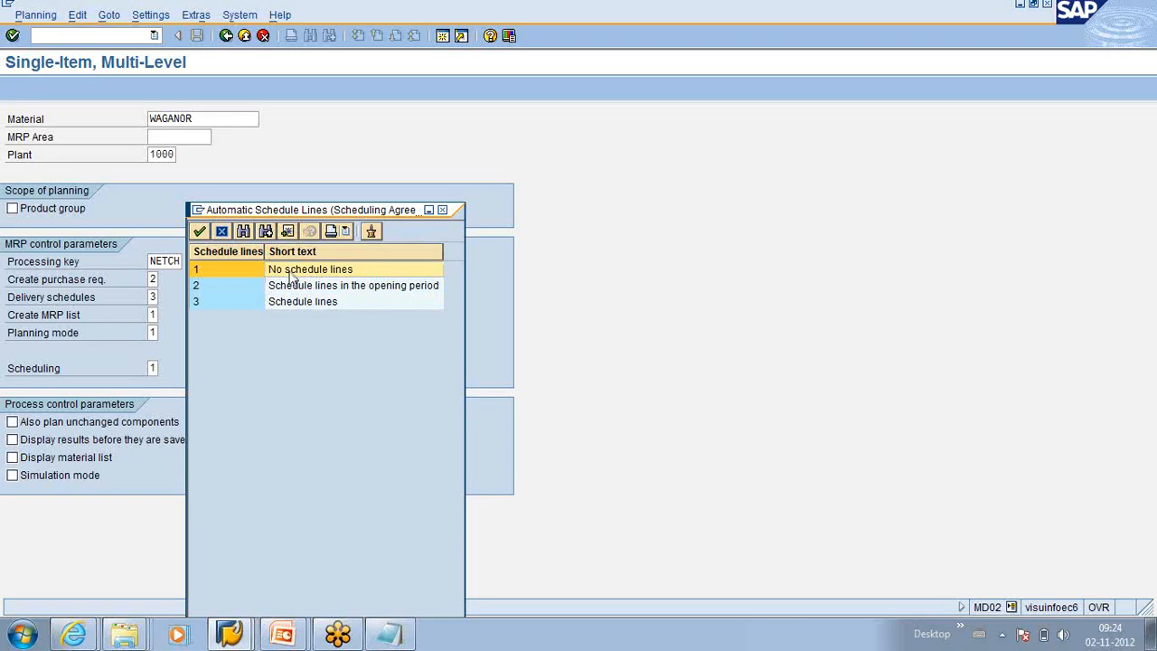
left_click(295, 289)
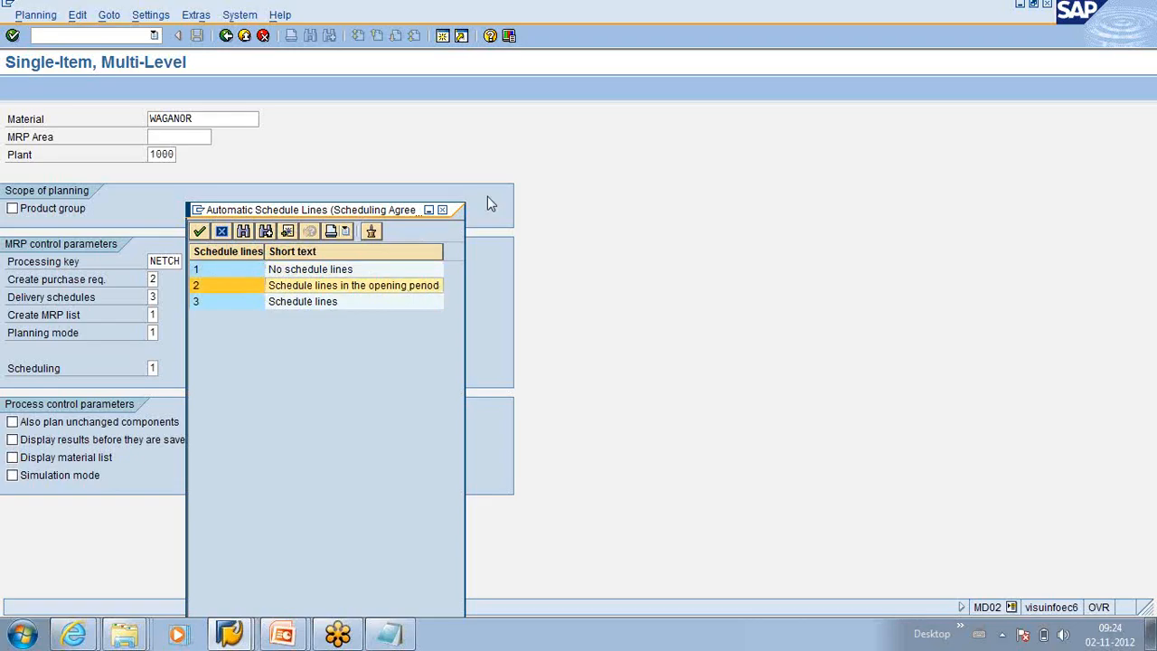
left_click(444, 211)
Review the three creation indicators for the Create MRP list parameter beside its field, and close the list without choosing one
left_click(155, 315)
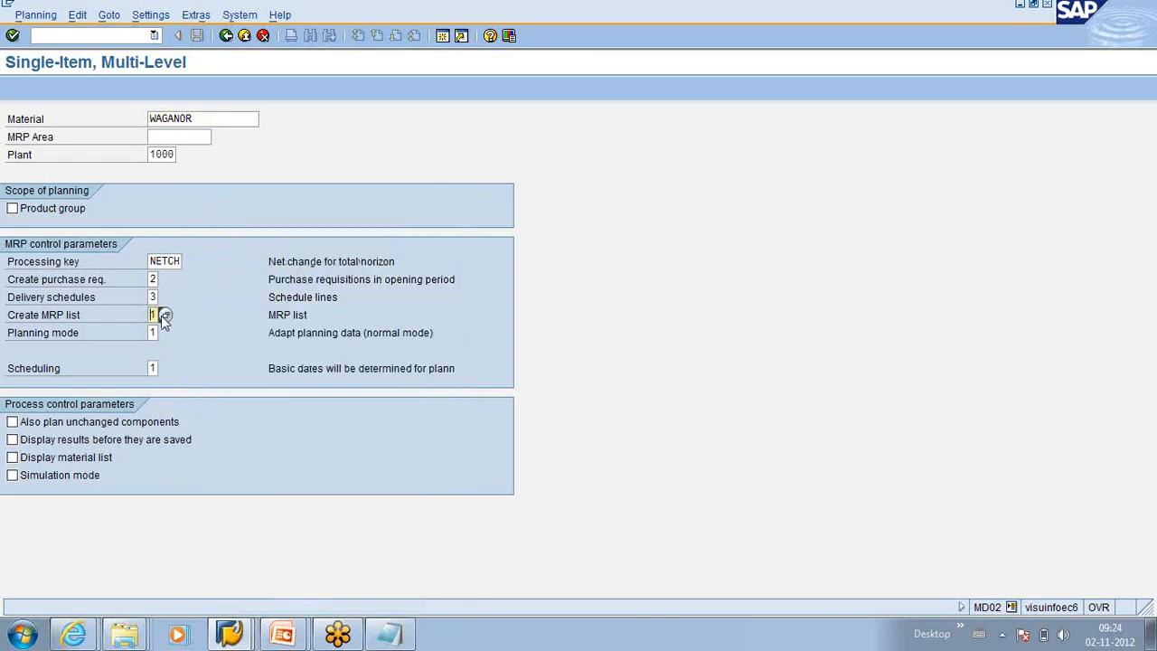
left_click(165, 316)
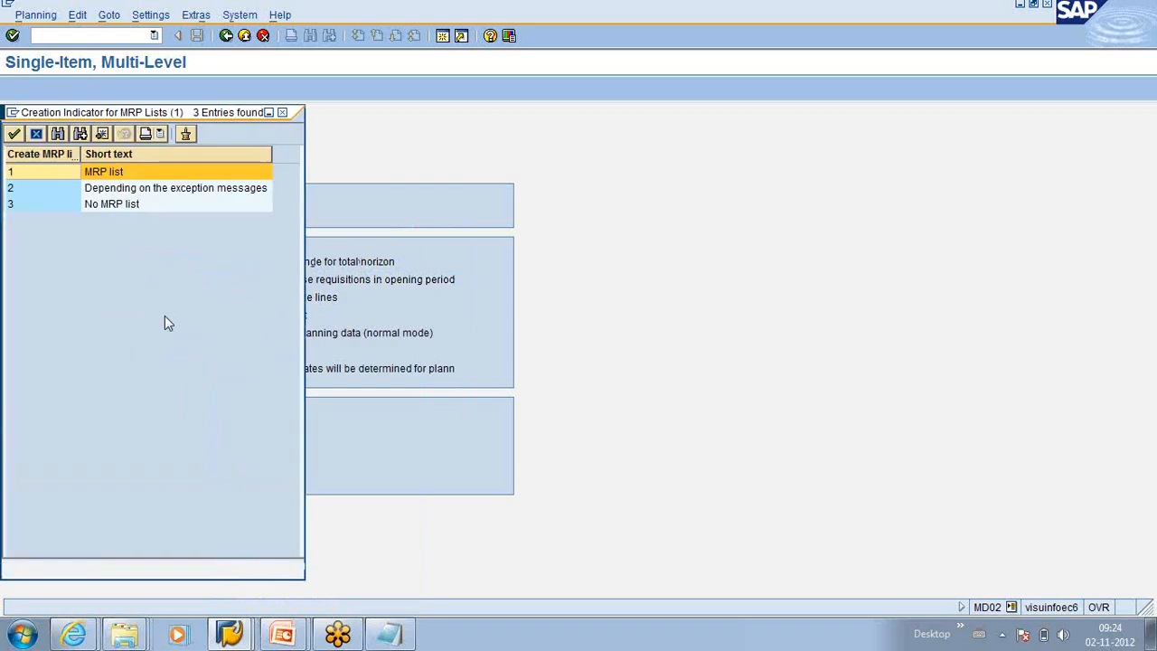
left_click_drag(150, 111, 338, 208)
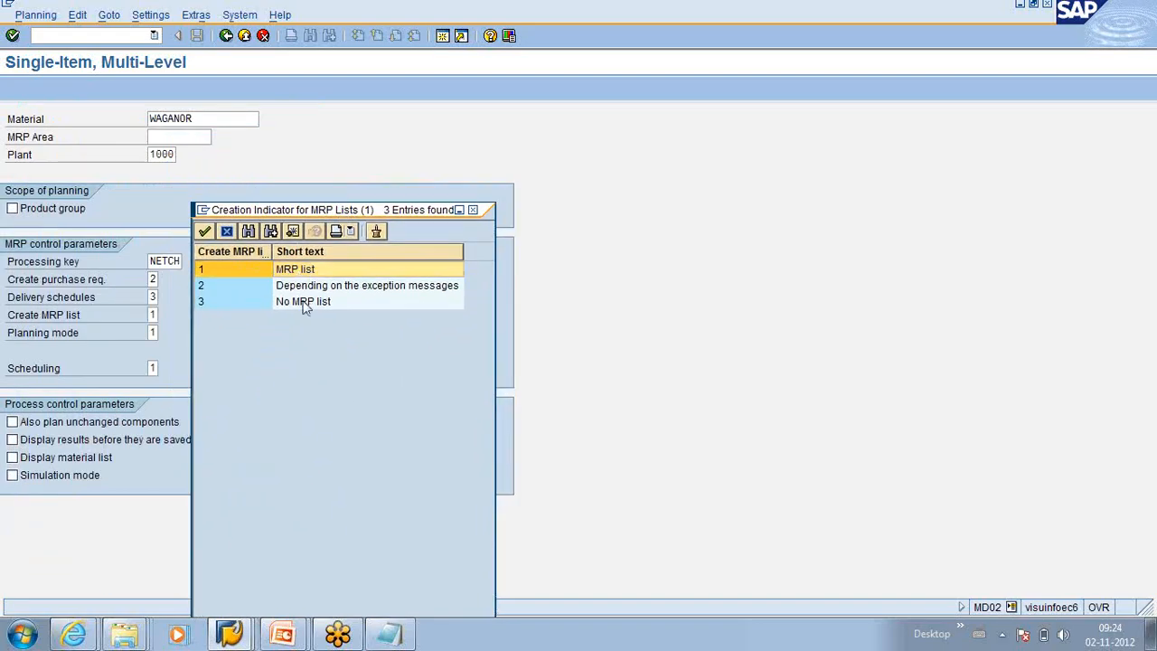
left_click(305, 303)
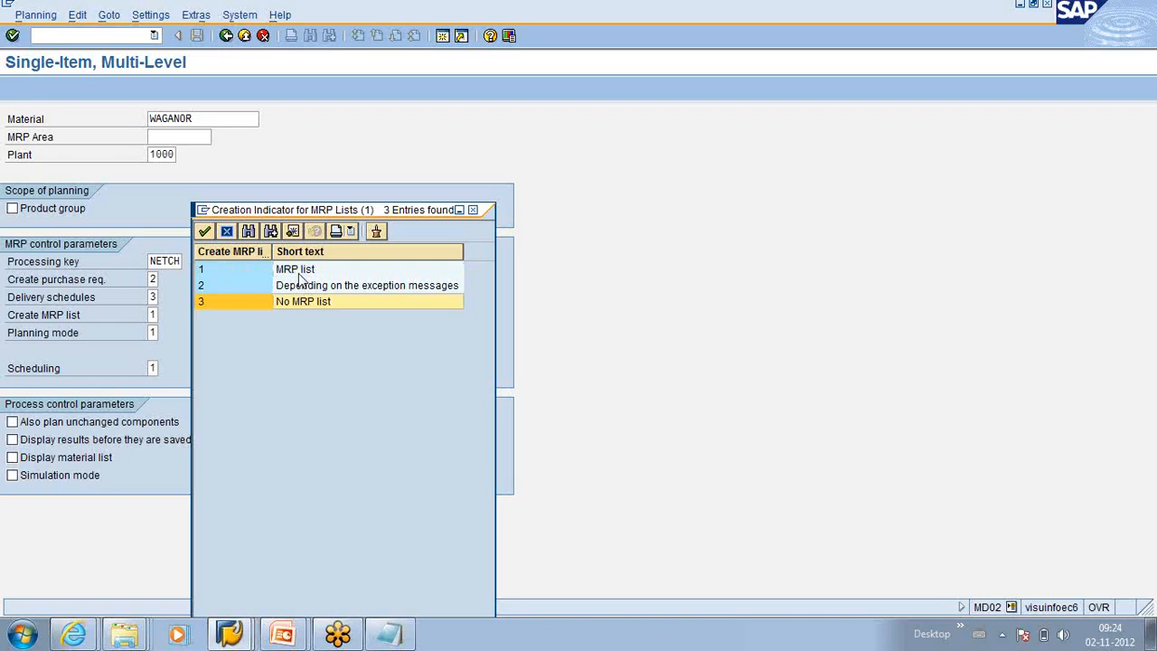
left_click(298, 271)
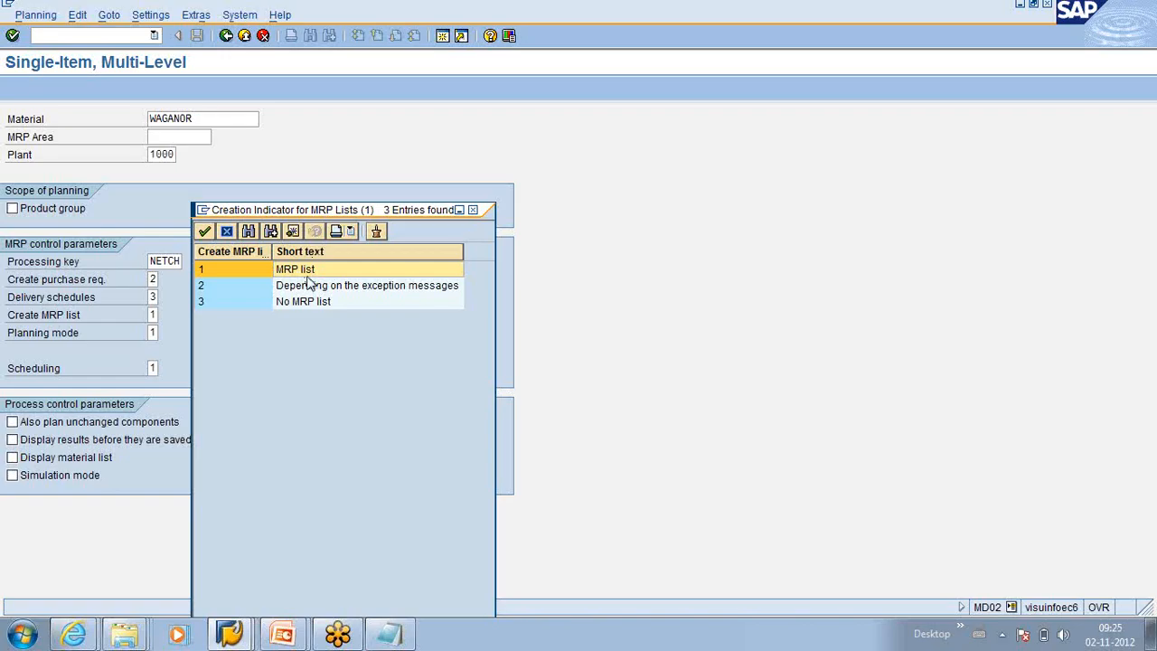
left_click(307, 305)
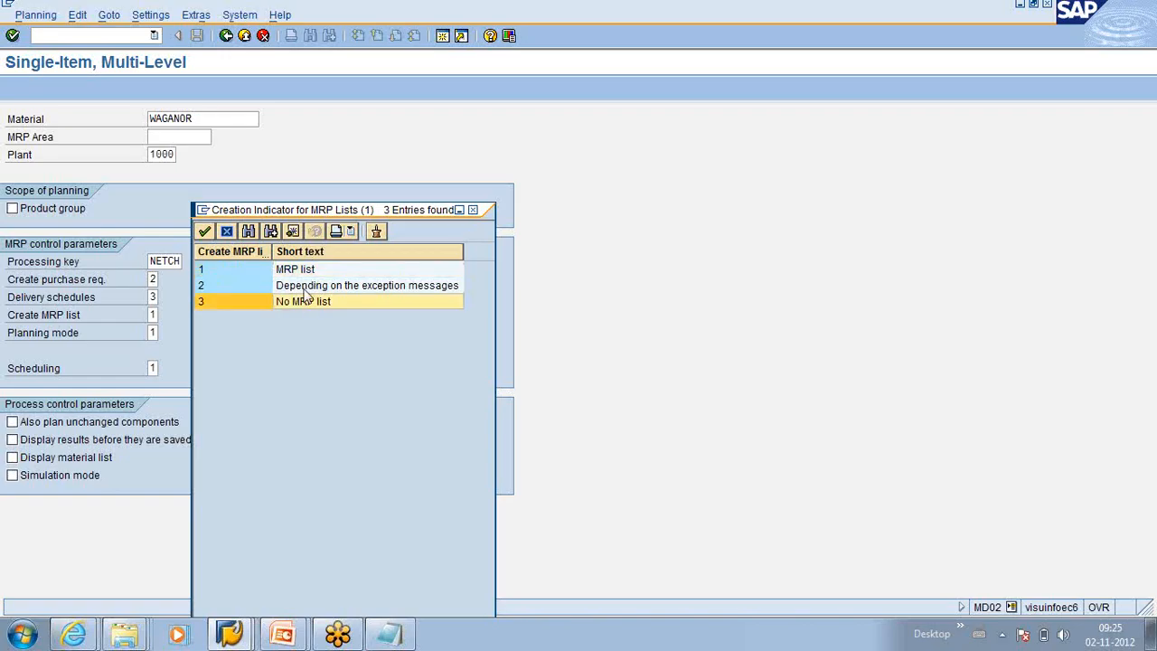
left_click(308, 285)
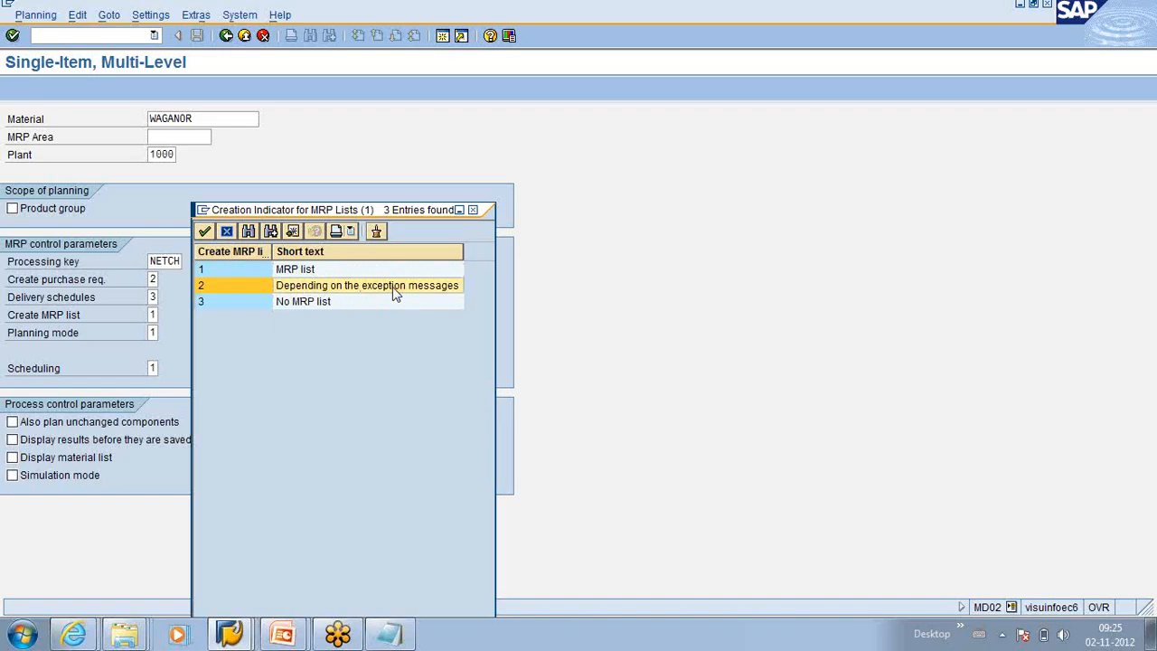
left_click(472, 211)
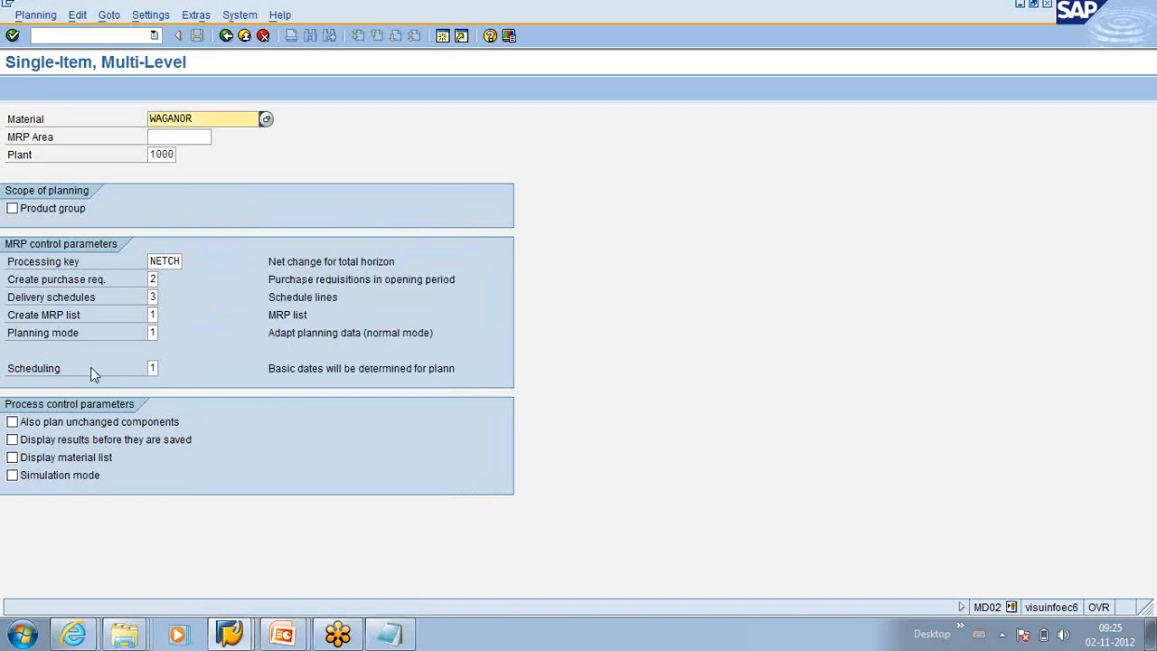
Review the three options for the Planning mode parameter beside its field, comparing entries 2 and 3, and close the list without choosing one
left_click(154, 332)
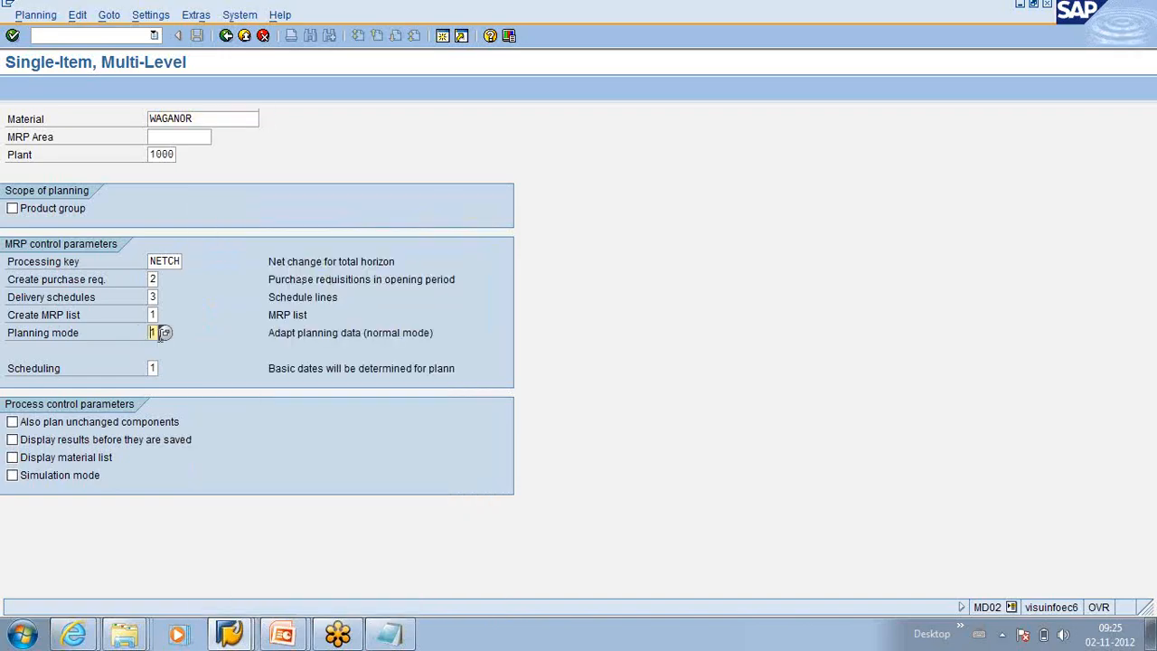
left_click(166, 334)
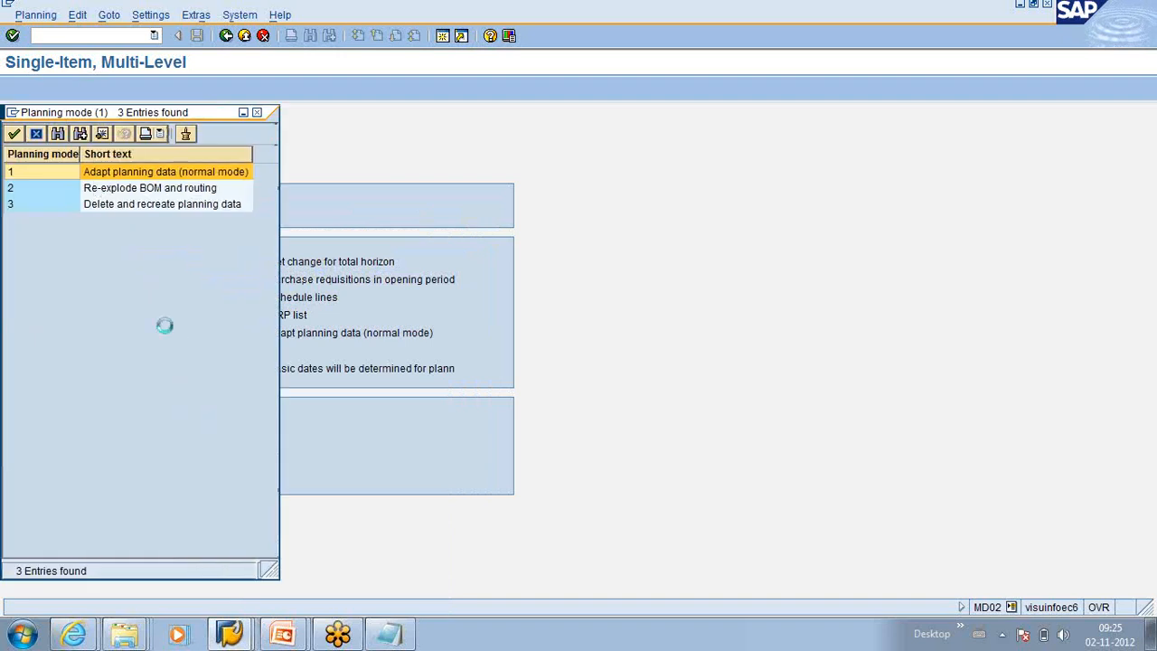
left_click_drag(127, 112, 338, 194)
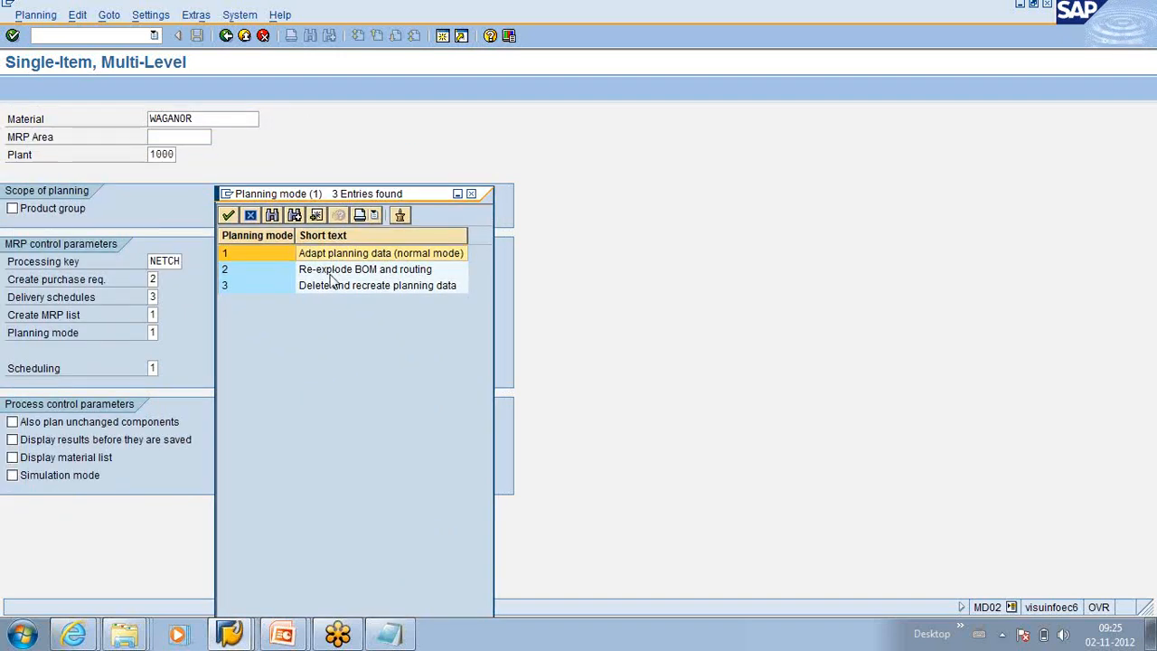
left_click(331, 273)
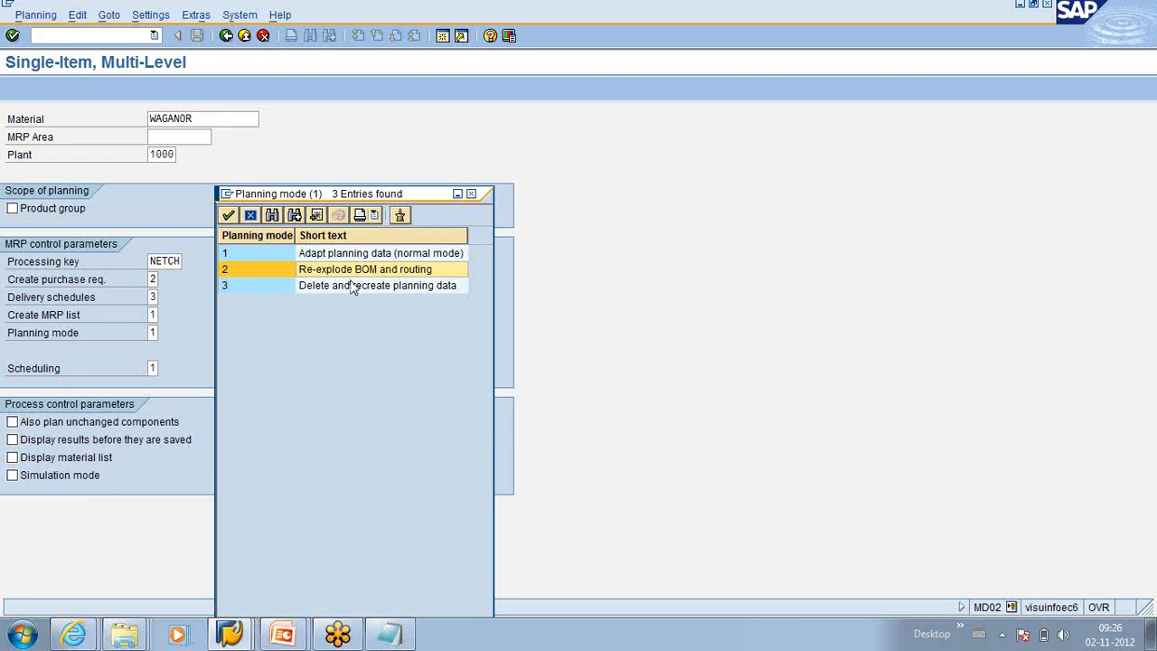
left_click(353, 286)
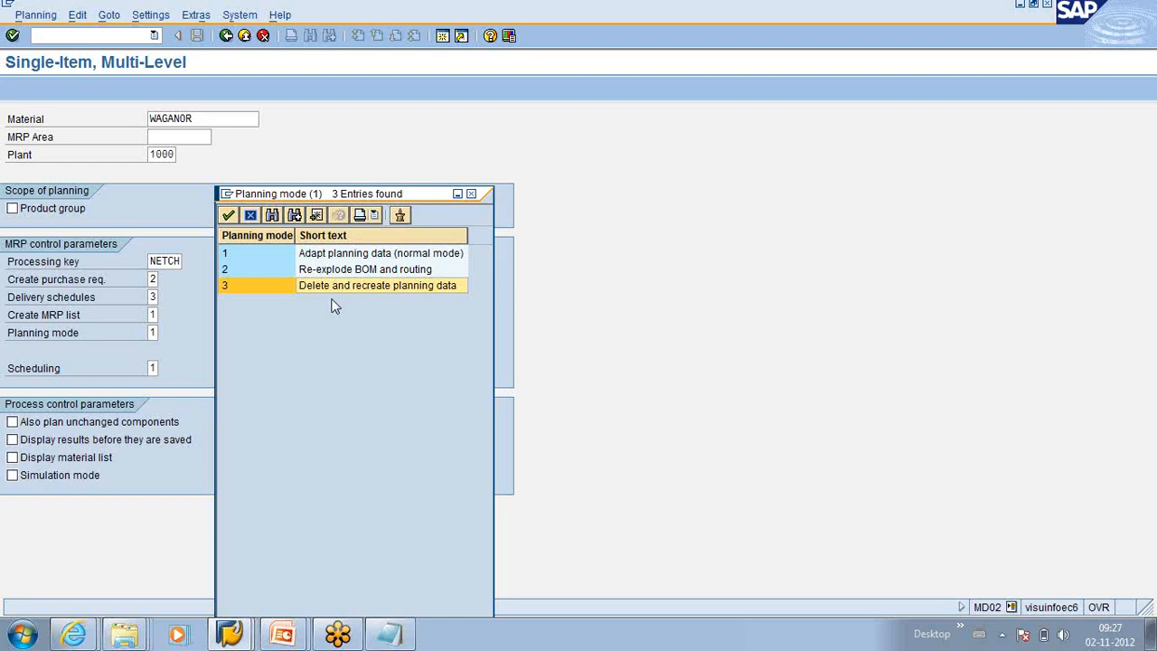
key("Up")
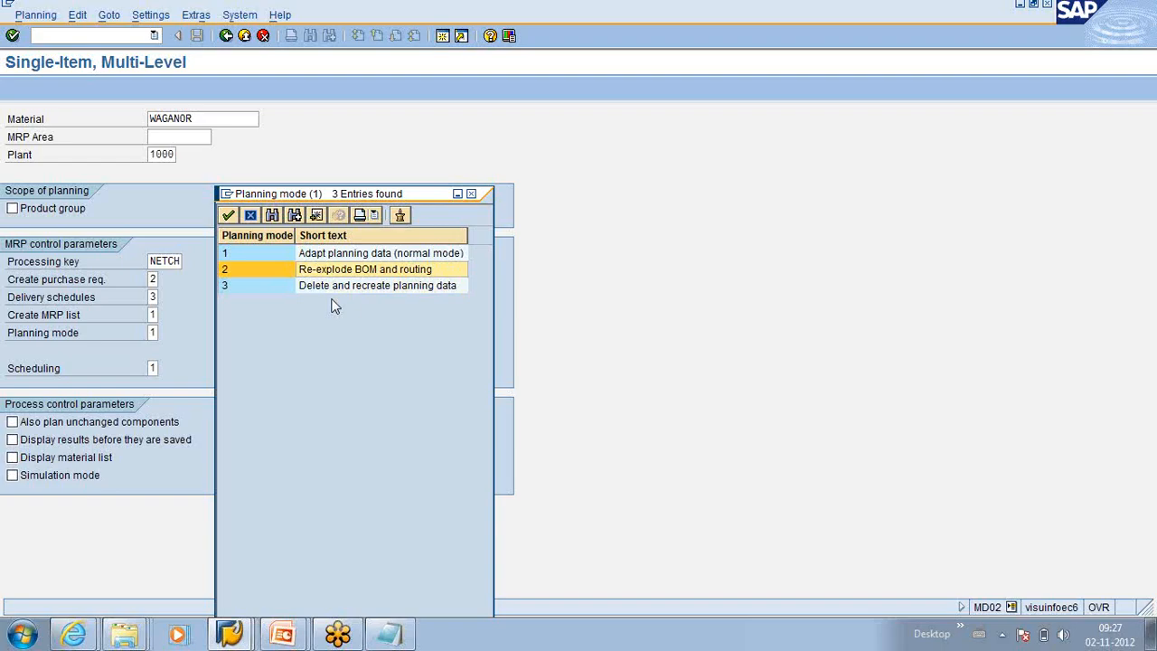
key("Down")
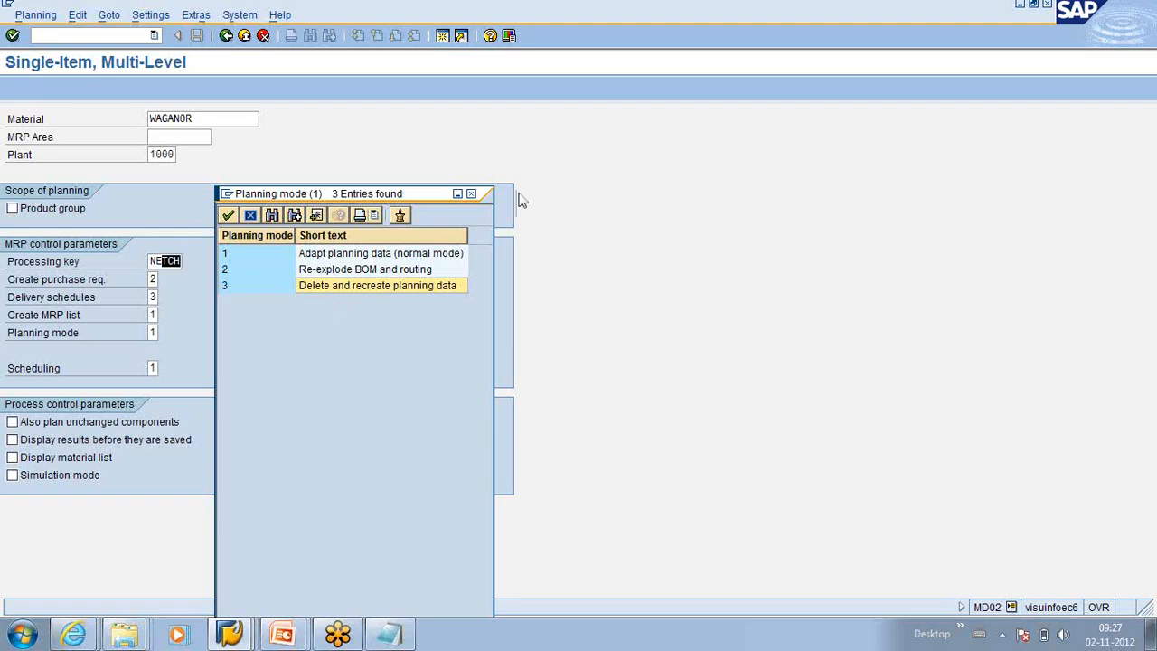
left_click(472, 193)
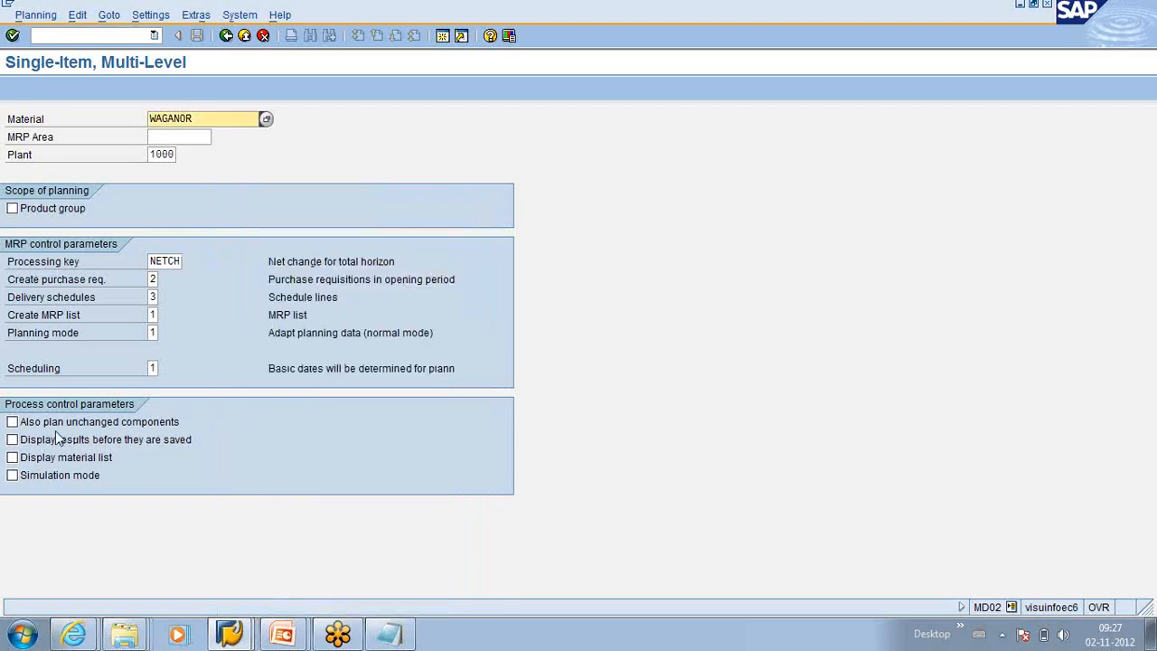
Review the two scheduling options for planned orders beside the Scheduling field, and close the list without choosing one
left_click(154, 370)
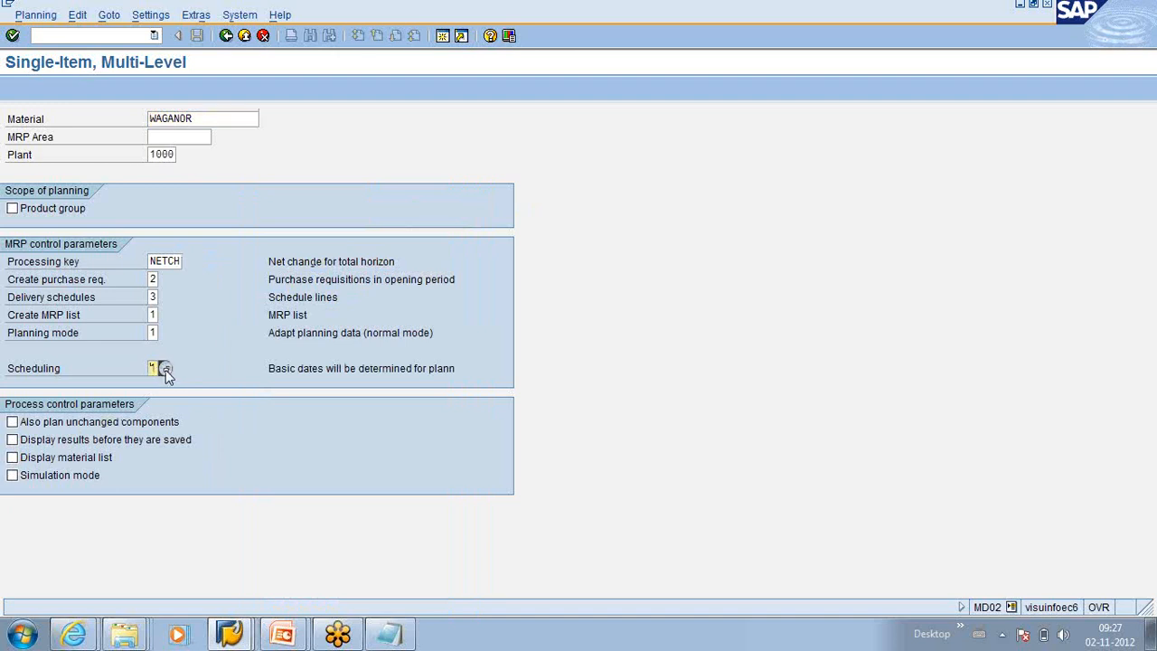
left_click(165, 370)
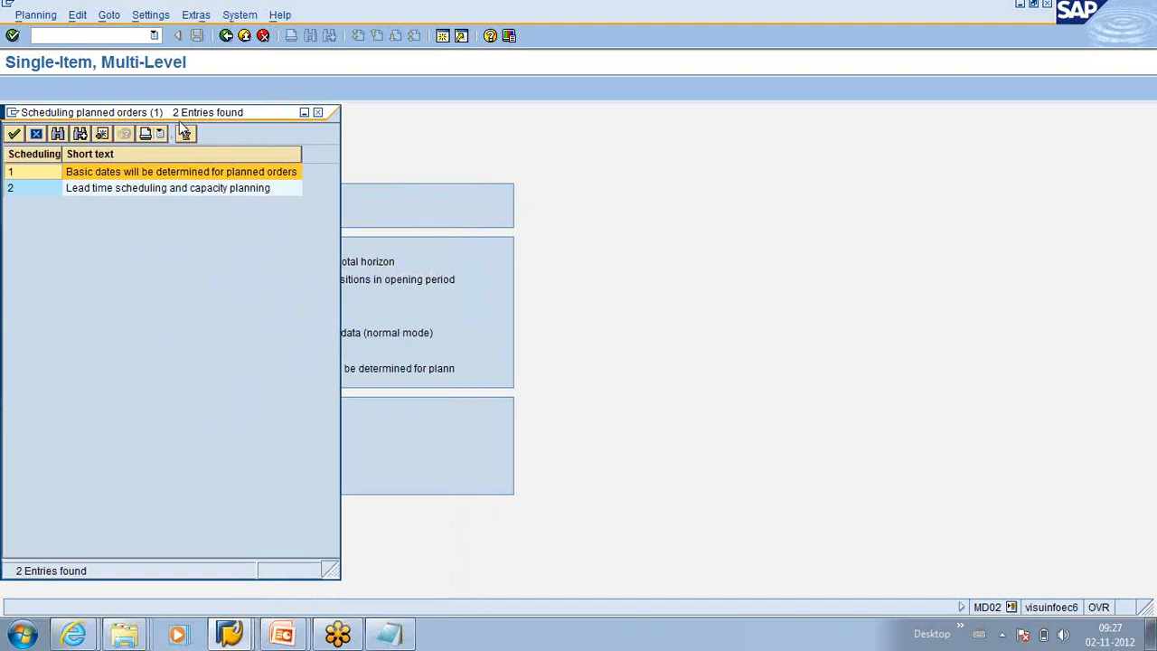
left_click_drag(181, 125, 345, 321)
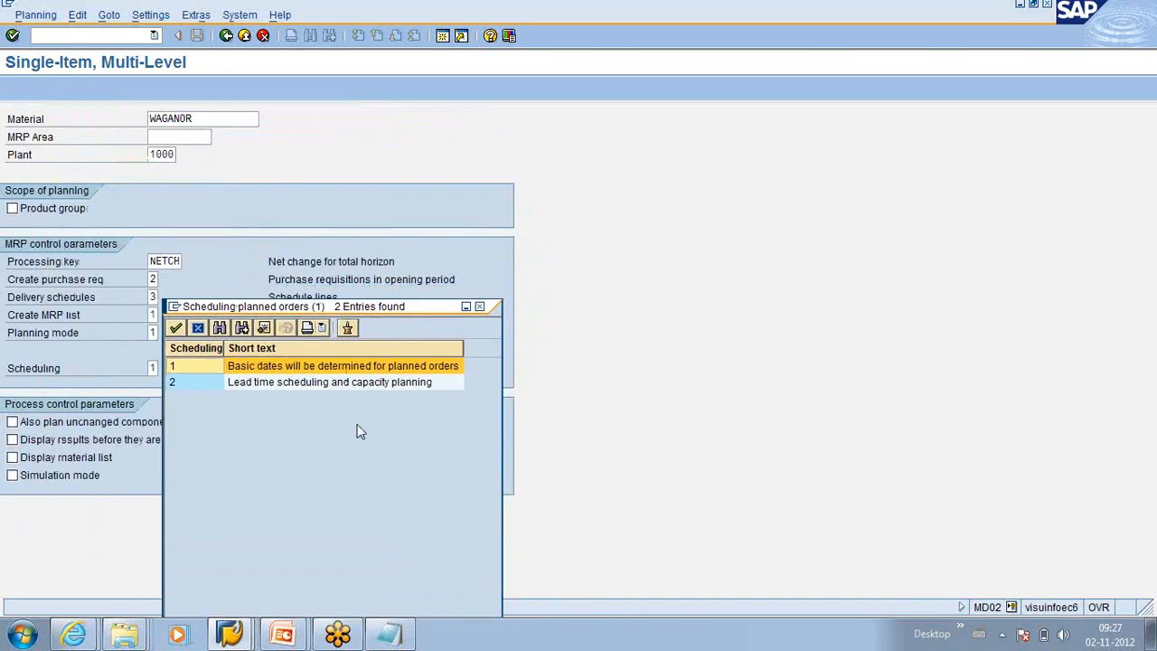
left_click(327, 369)
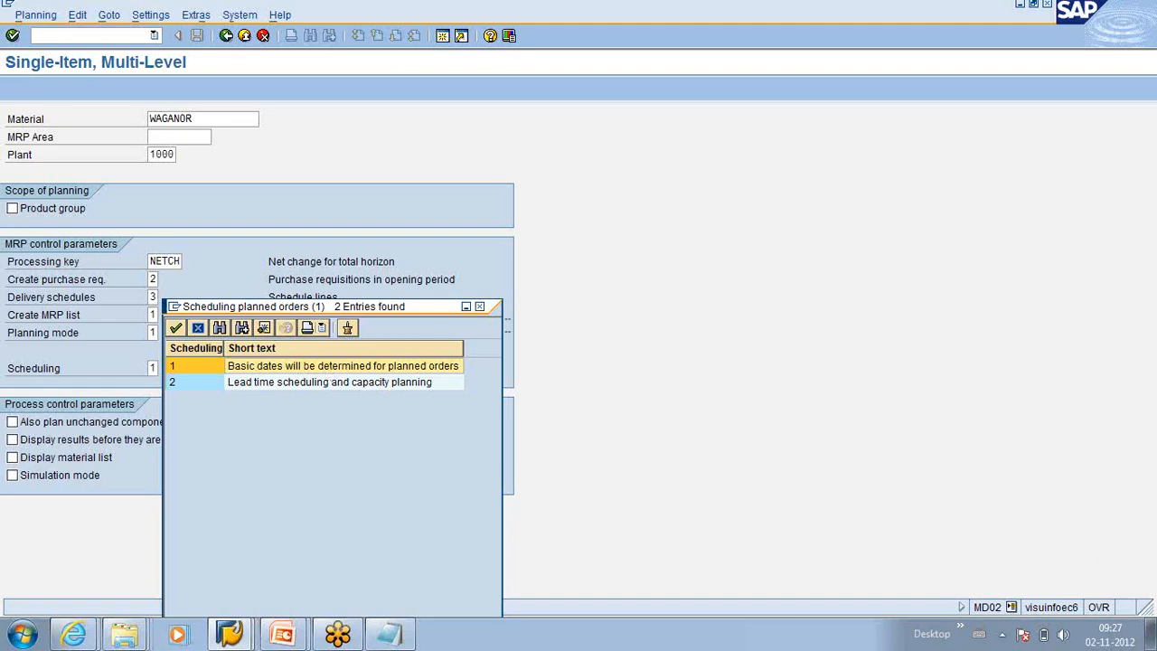
left_click(479, 308)
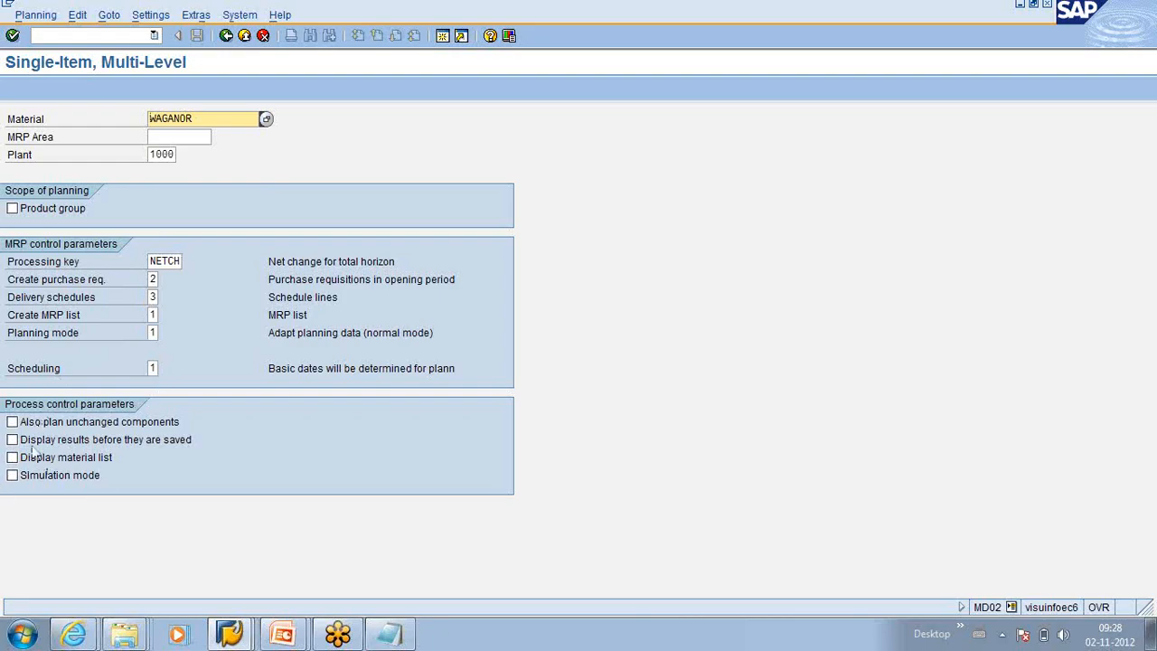
Enable Simulation mode, Also plan unchanged components, Display results before they are saved, and Display material list in the process control parameters
left_click(13, 476)
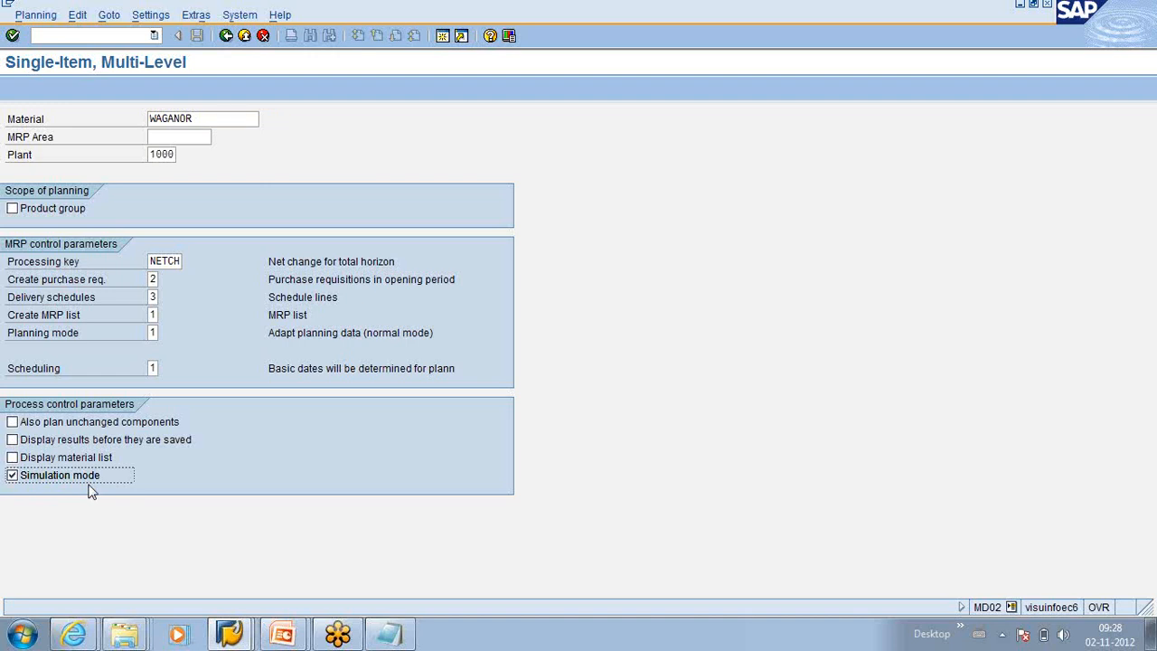
left_click(12, 479)
left_click(11, 478)
left_click(11, 422)
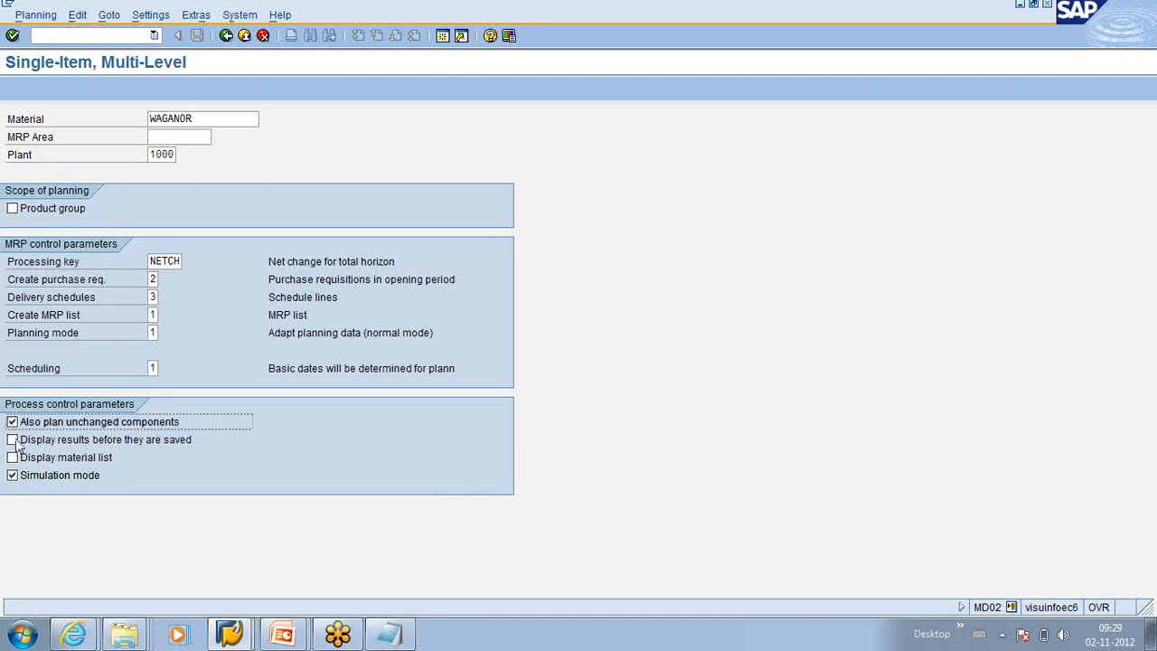
left_click(13, 441)
left_click(13, 458)
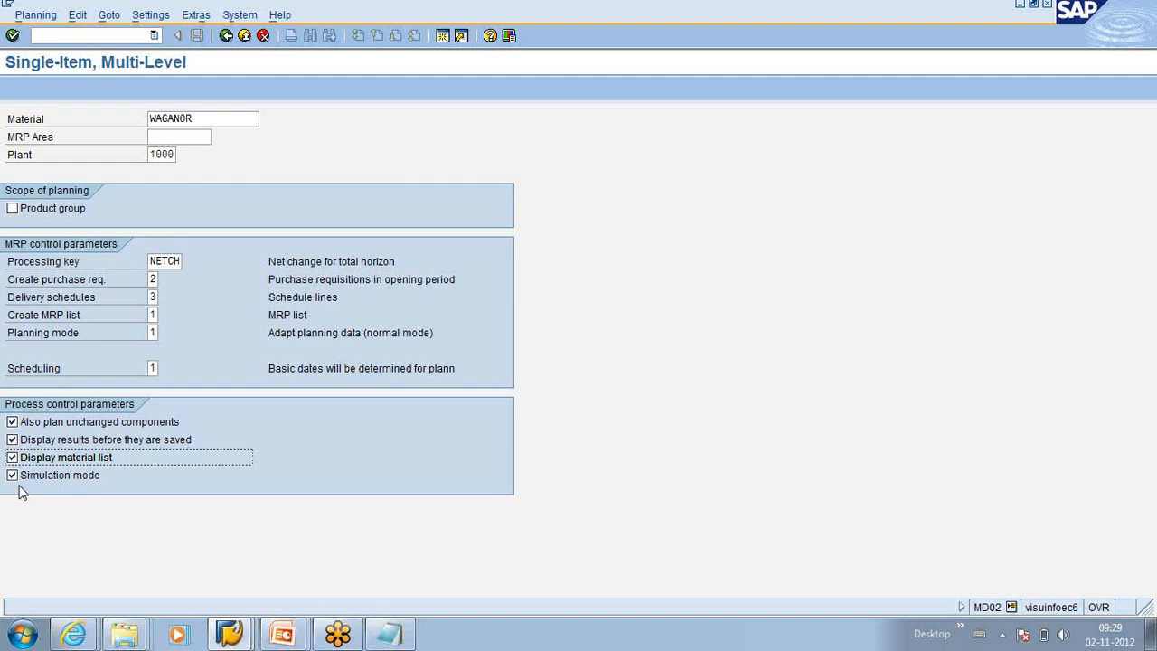
Disable Simulation mode, Display material list, and Display results before they are saved in the process control parameters
left_click(12, 475)
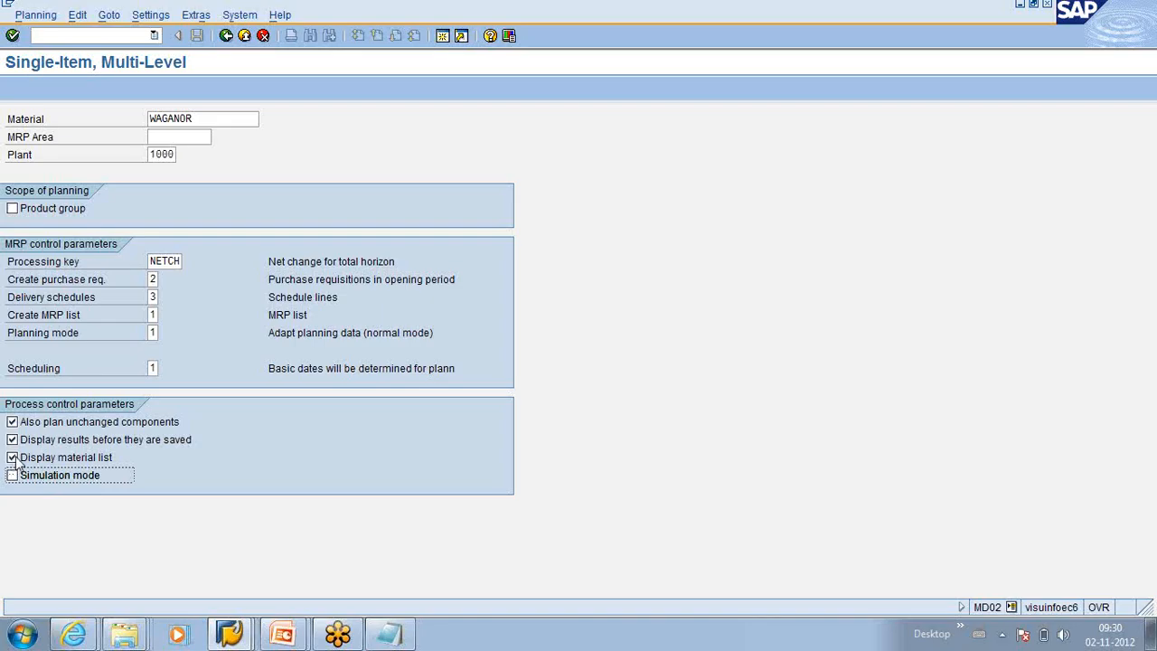
left_click(13, 458)
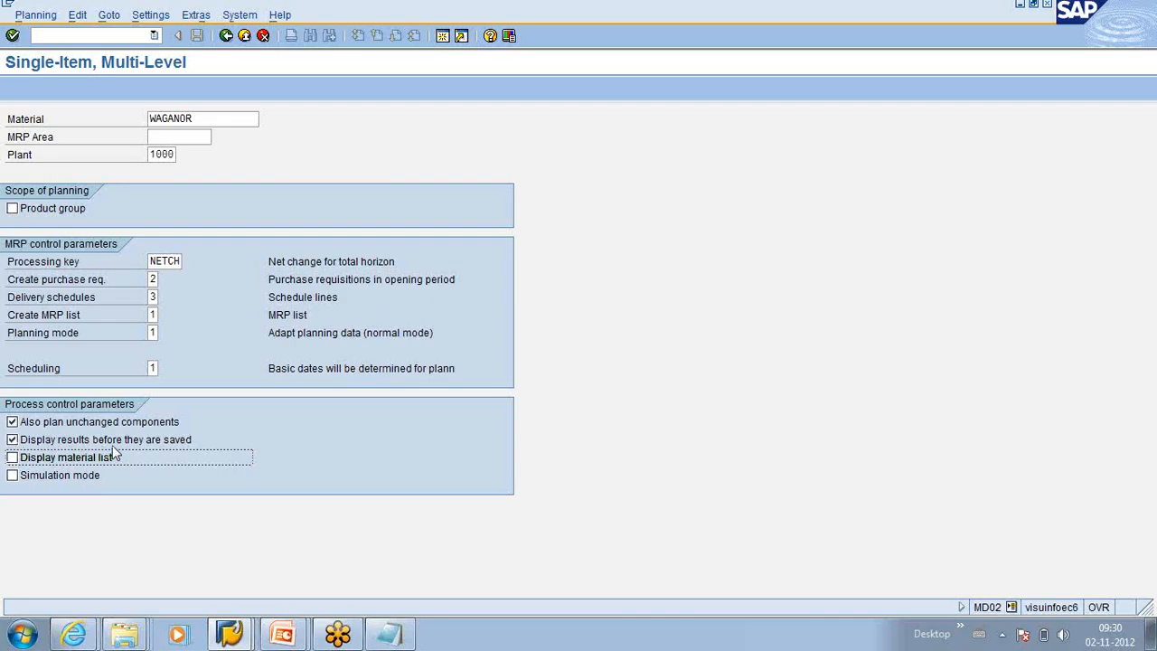
left_click(14, 439)
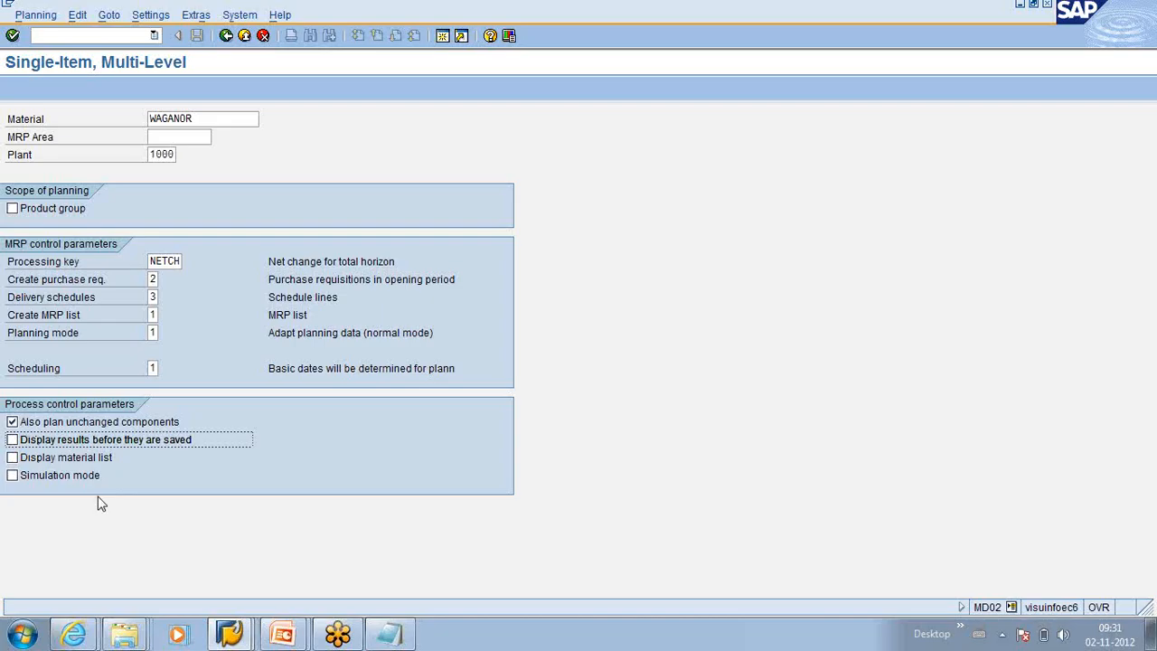
Restart transaction MD02 with the command /n md02 to reset the planning run screen
left_click(76, 35)
type("/n")
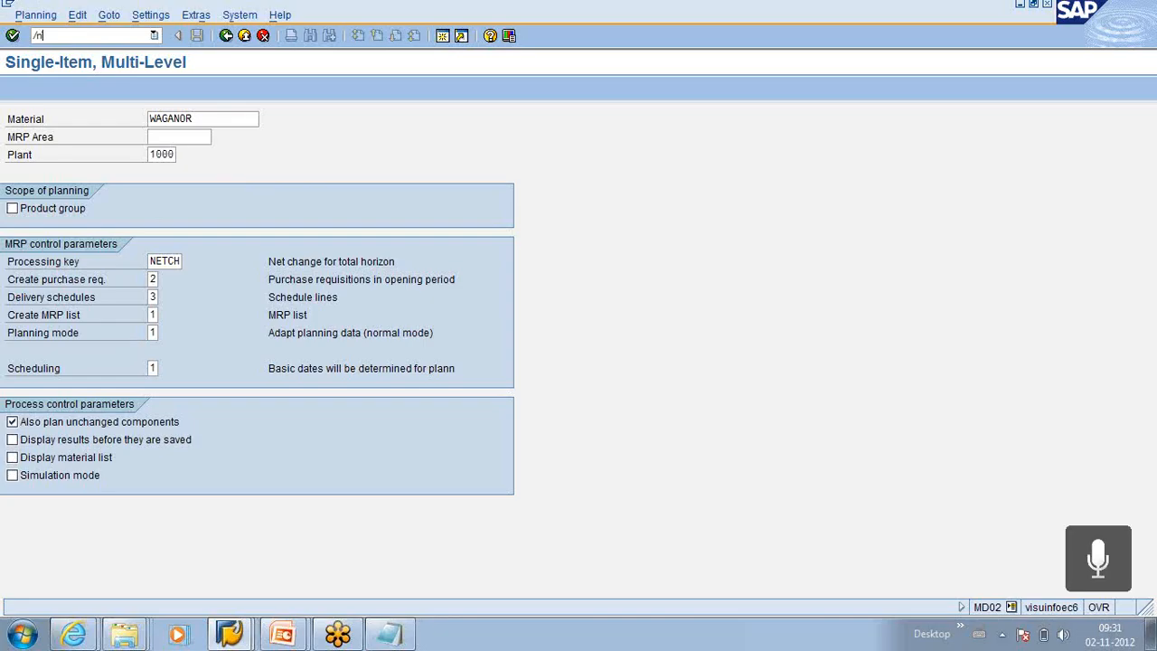
type(" md02")
key("Return")
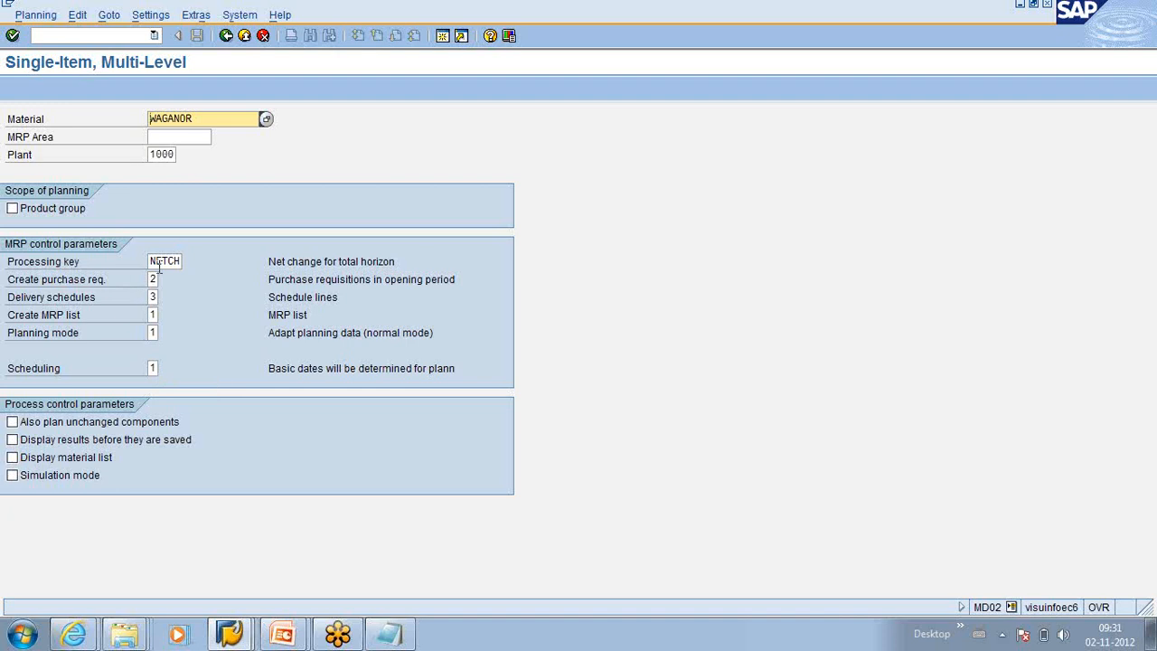
Switch to the MRP_Present slide show in PowerPoint and go back to the MRP - Control Parameters slide
left_click(275, 640)
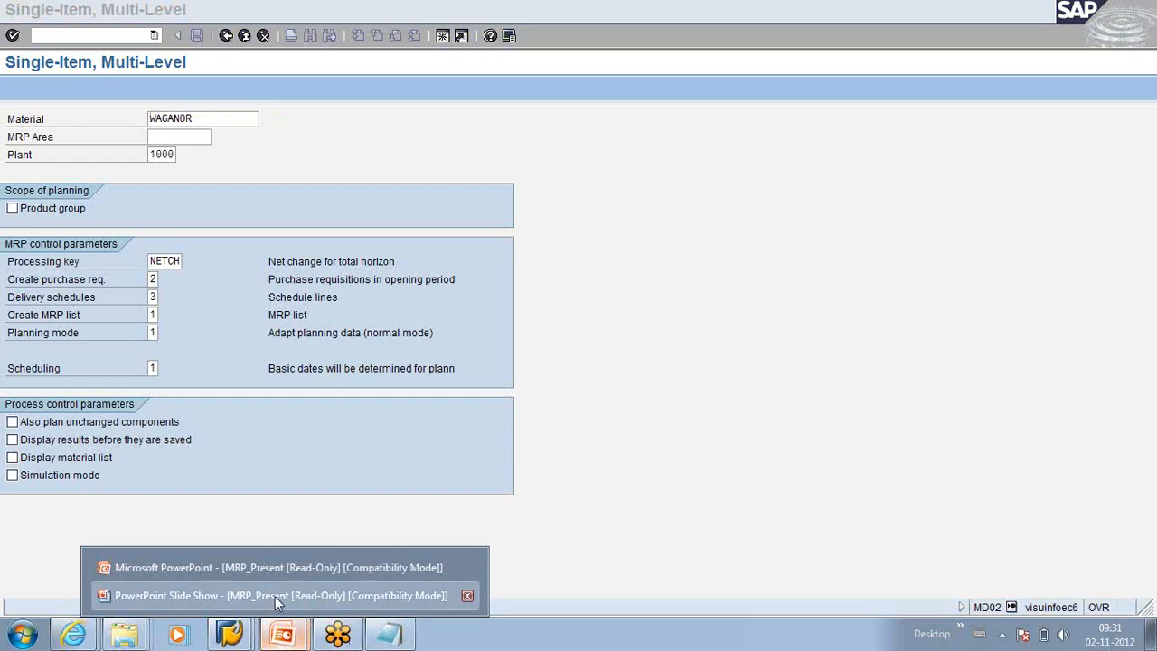
left_click(275, 596)
left_click(290, 596)
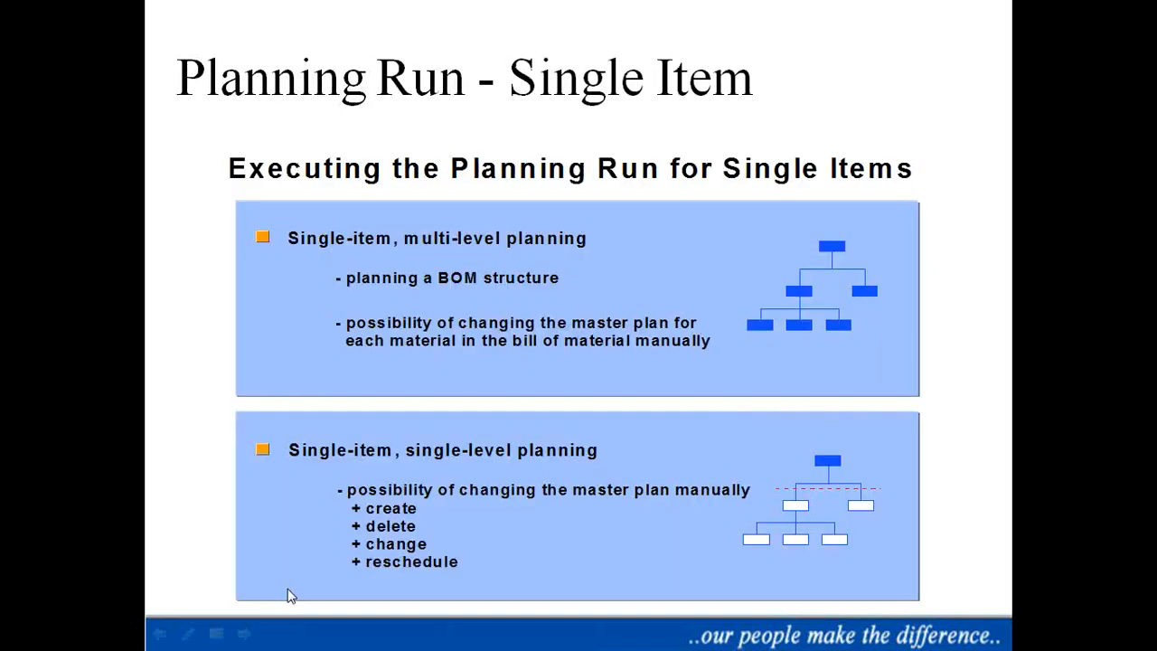
key("Left")
key("Left")
key("Left")
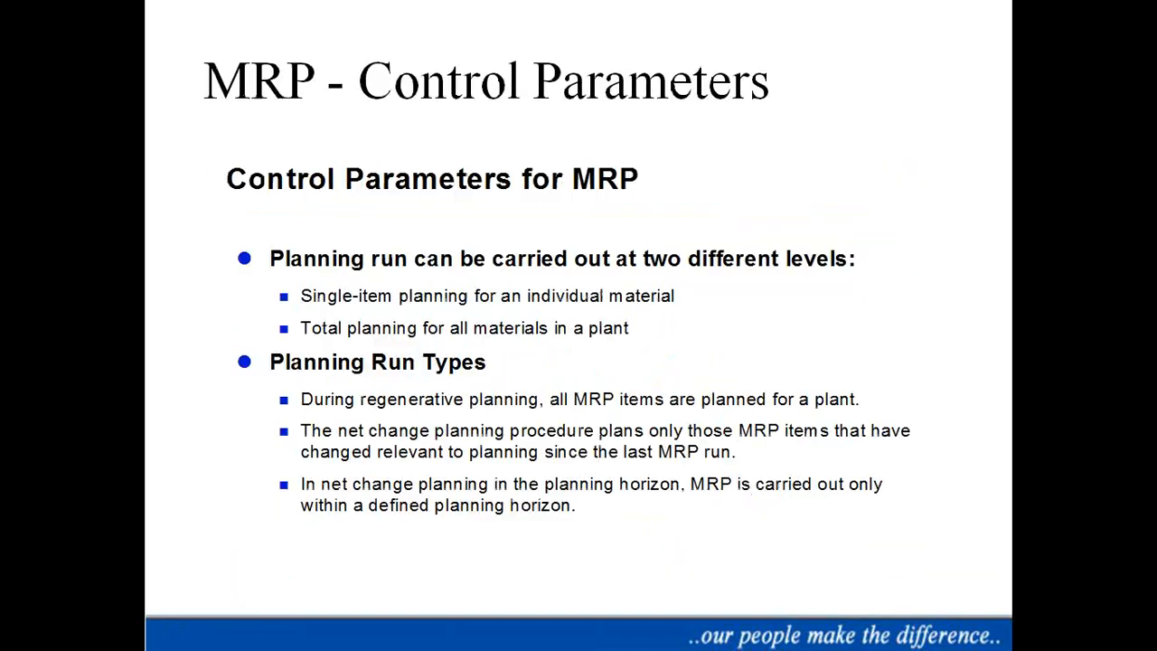
key("Left")
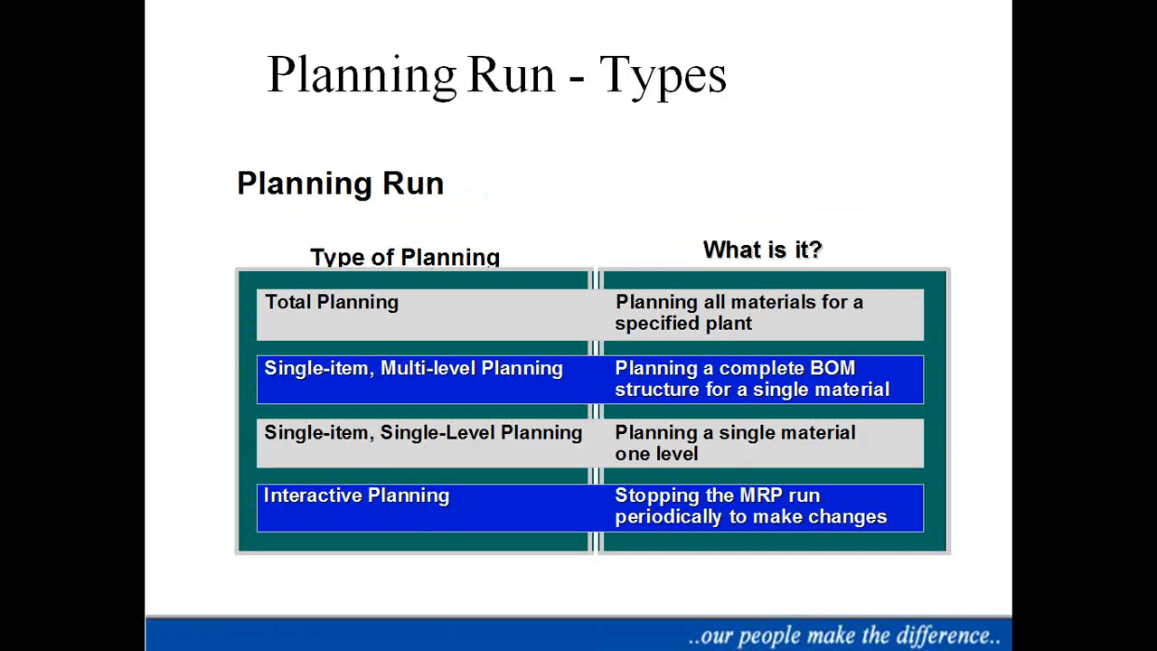
key("Right")
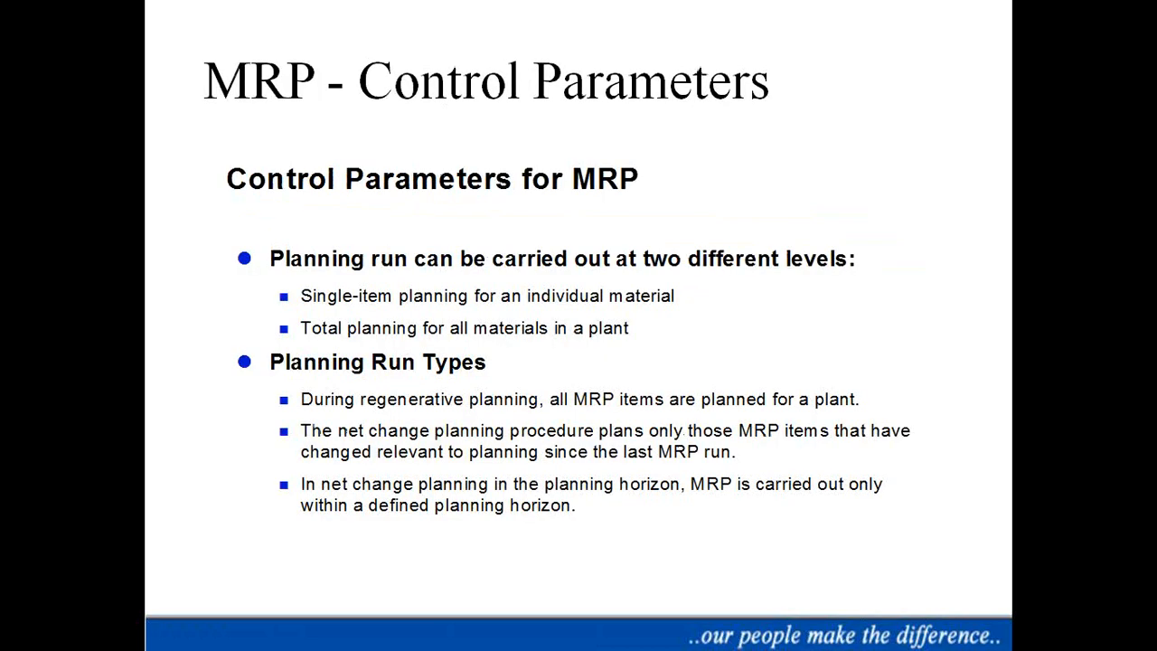